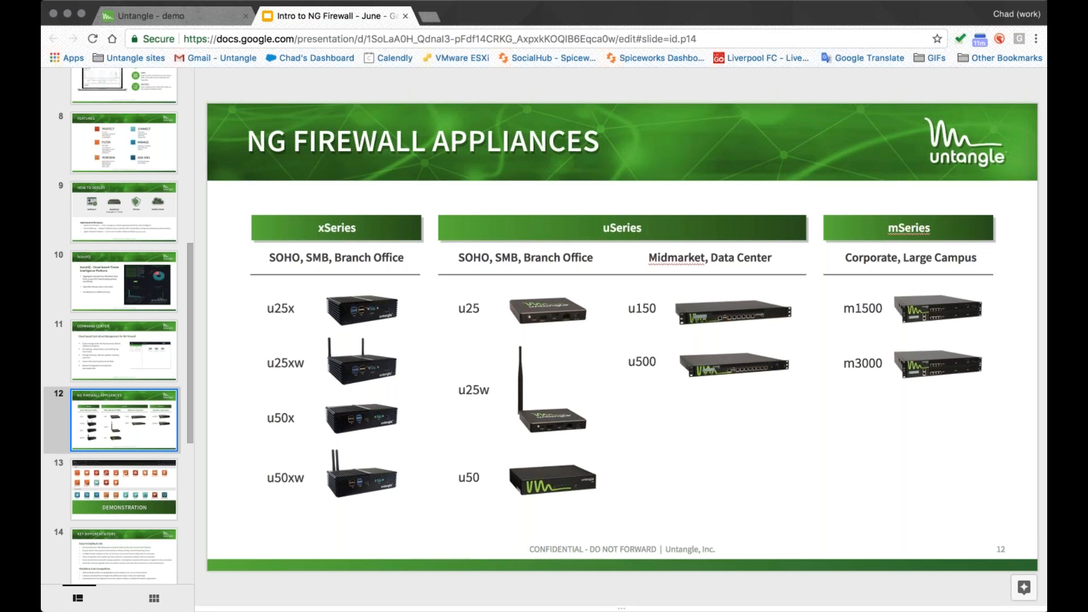
# - Go to the Demonstration slide and switch to the Untangle demo browser tab
pyautogui.click(127, 480)
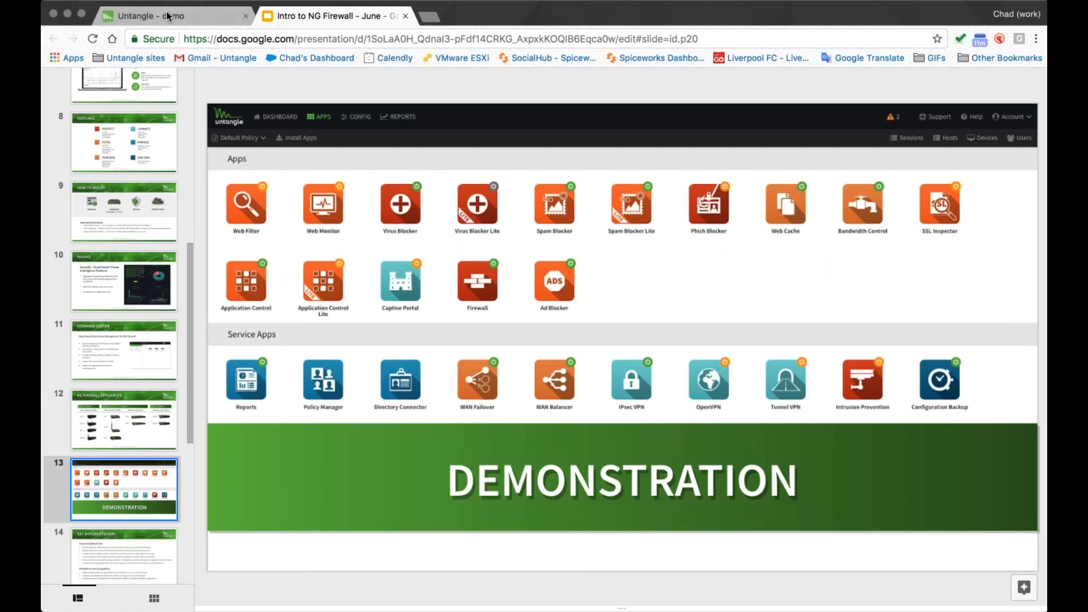
pyautogui.click(147, 16)
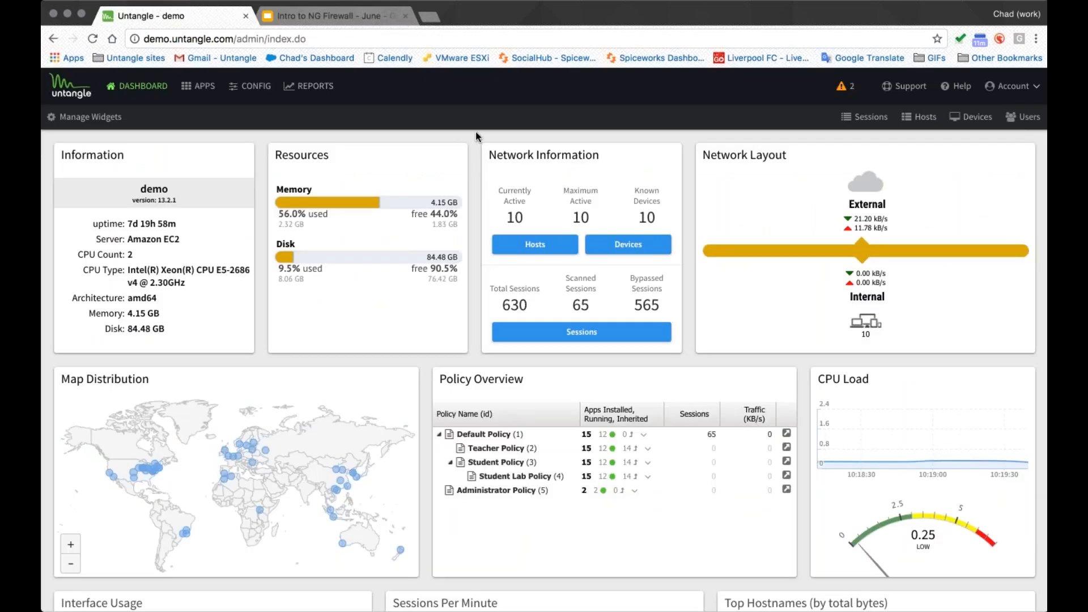
# - Highlight the dashboard's web address and the server details in the Information widget
pyautogui.moveTo(233, 39); pyautogui.dragTo(141, 40)
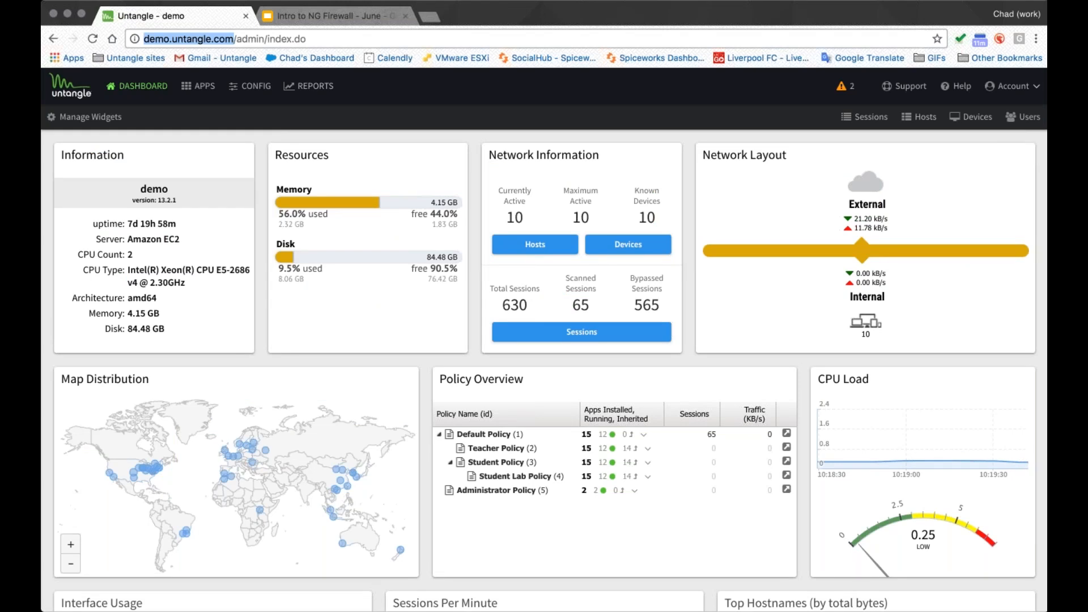
pyautogui.click(404, 113)
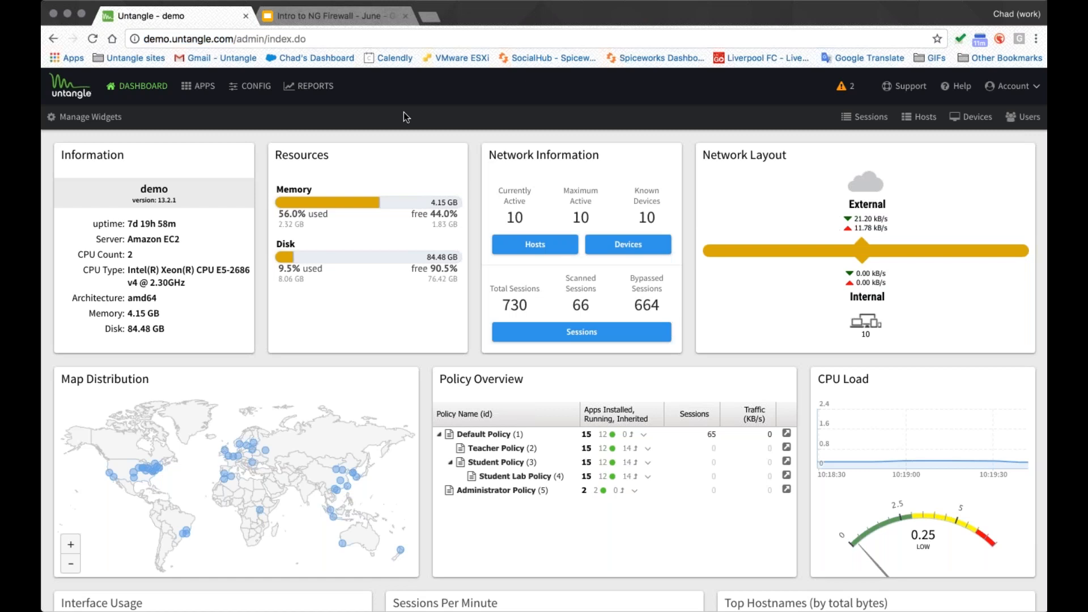
pyautogui.moveTo(180, 238); pyautogui.dragTo(129, 238)
pyautogui.click(129, 239)
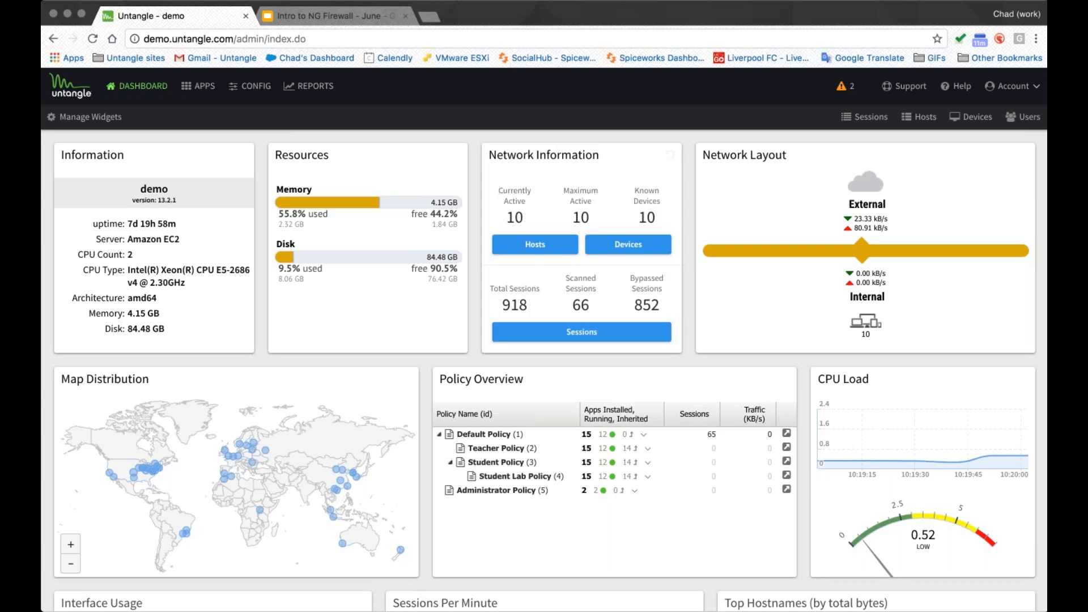
# - Hover over locations on the Map Distribution widget and open the sessions going to China
pyautogui.scroll(-3, 498, 393)
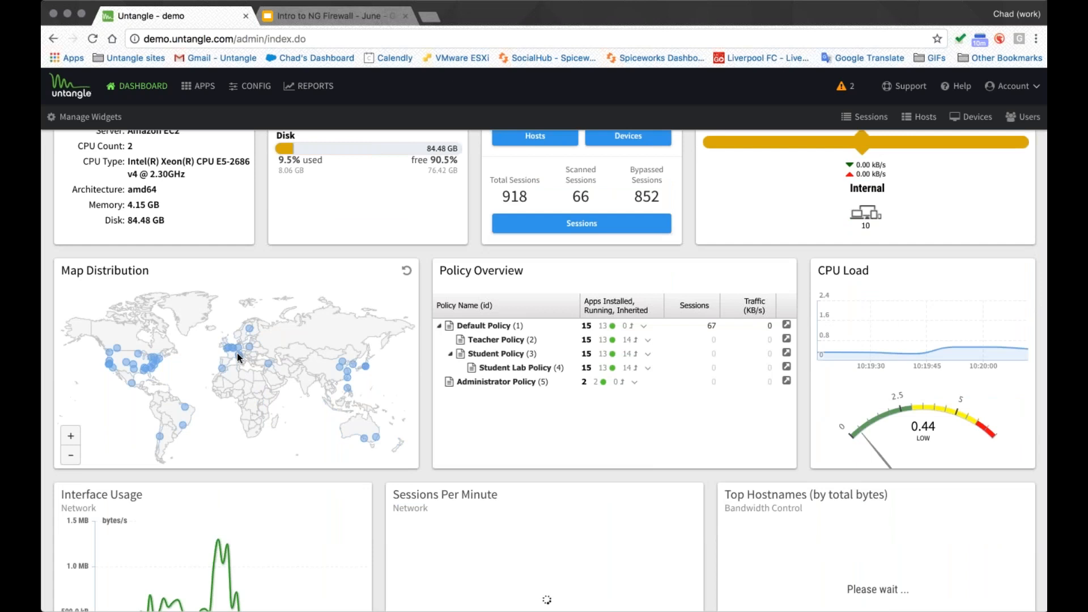
pyautogui.moveTo(240, 353)
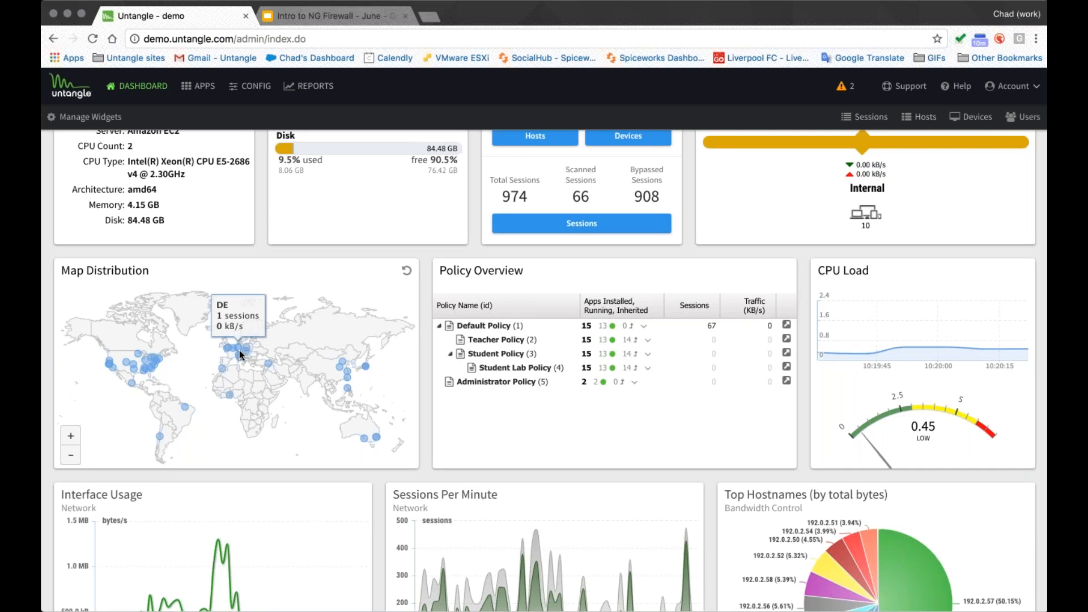
pyautogui.moveTo(269, 363)
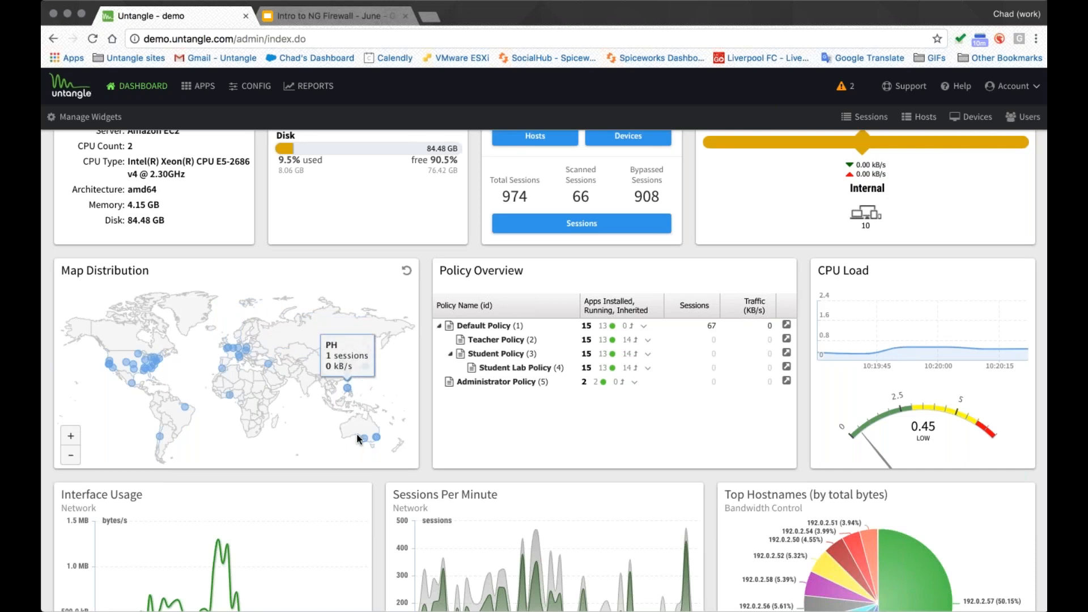
pyautogui.moveTo(362, 439)
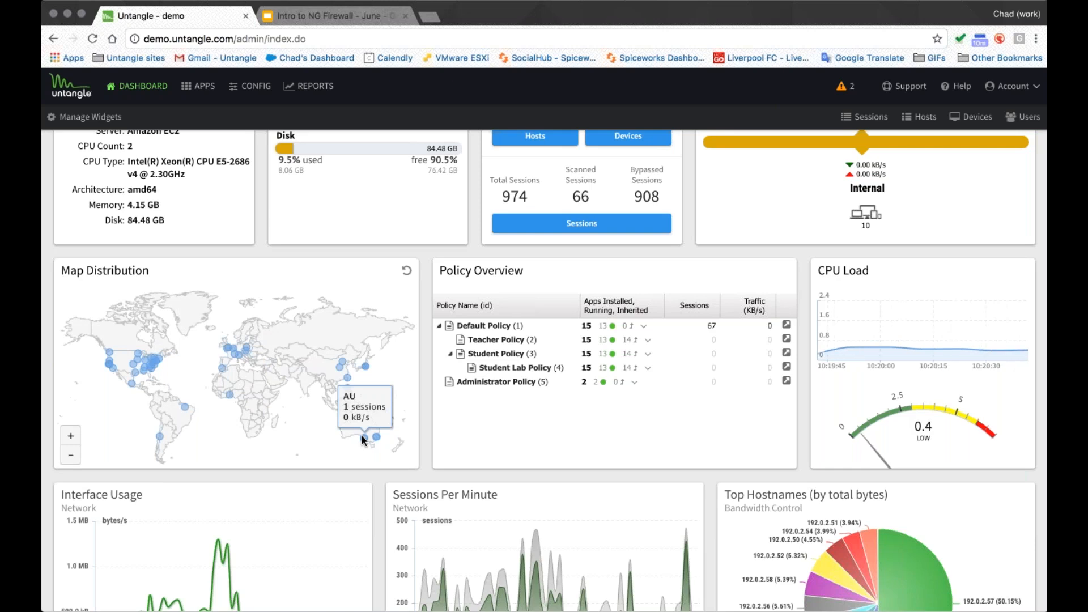
pyautogui.click(341, 362)
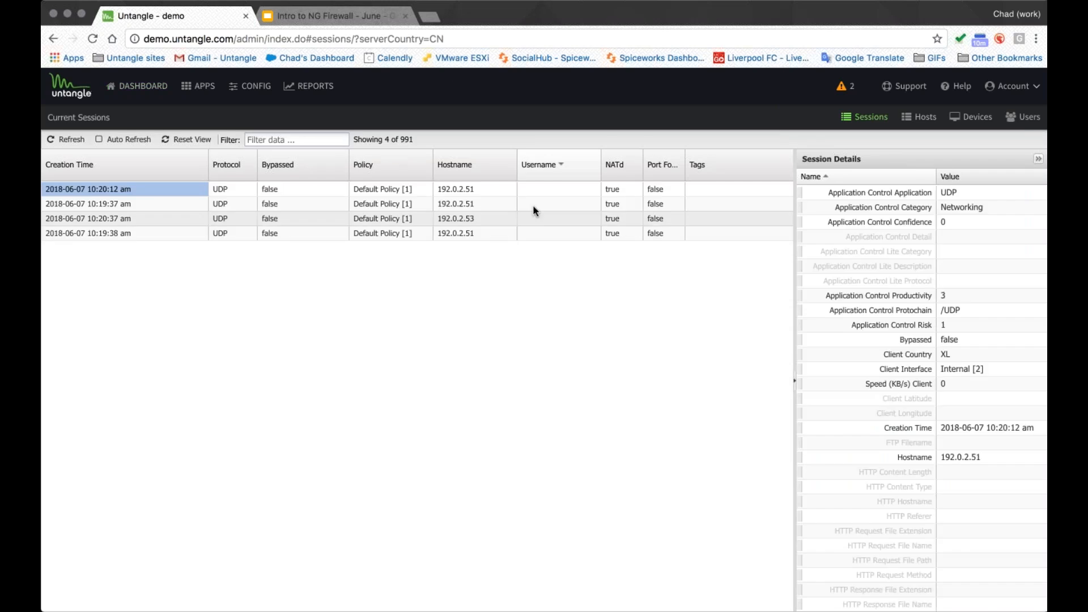
# - Examine the server columns of the China sessions list
pyautogui.hscroll(7, 532, 205)
pyautogui.hscroll(10, 532, 207)
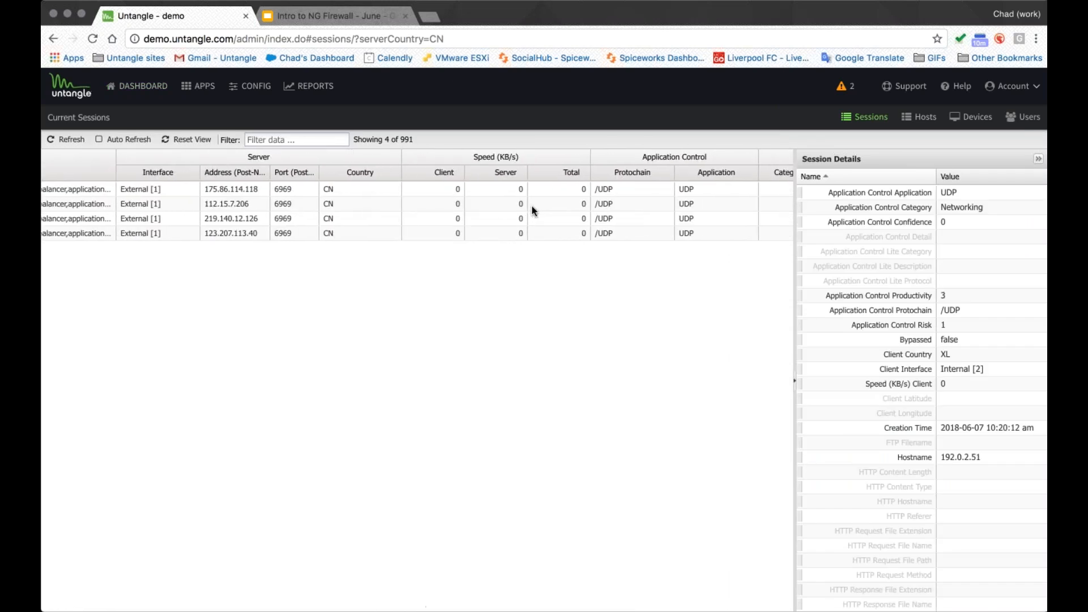
pyautogui.scroll(-1, 890, 388)
pyautogui.scroll(1, 889, 389)
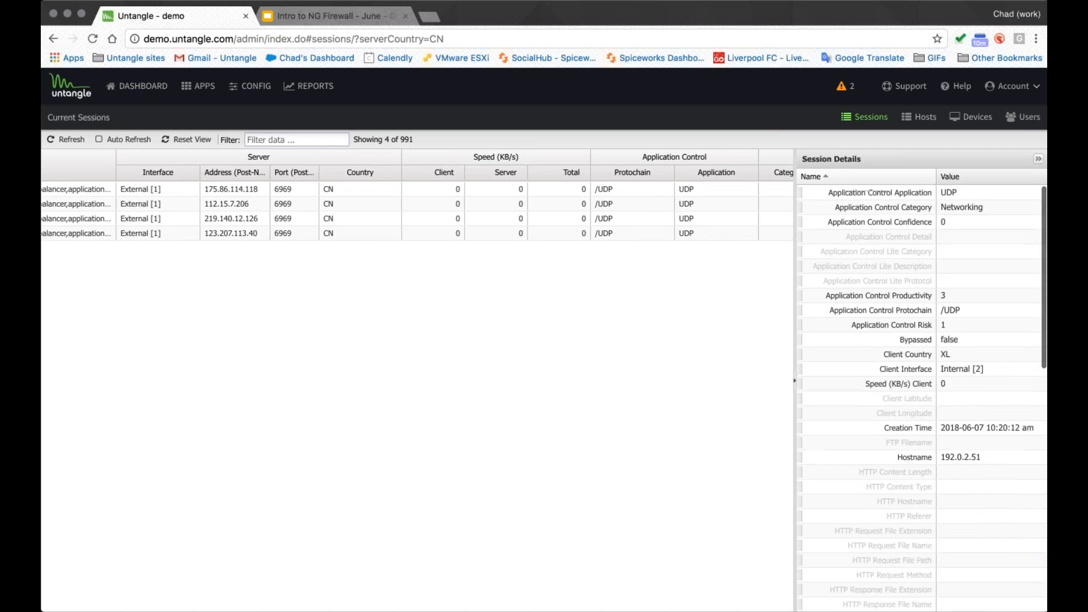
pyautogui.hscroll(-5, 317, 117)
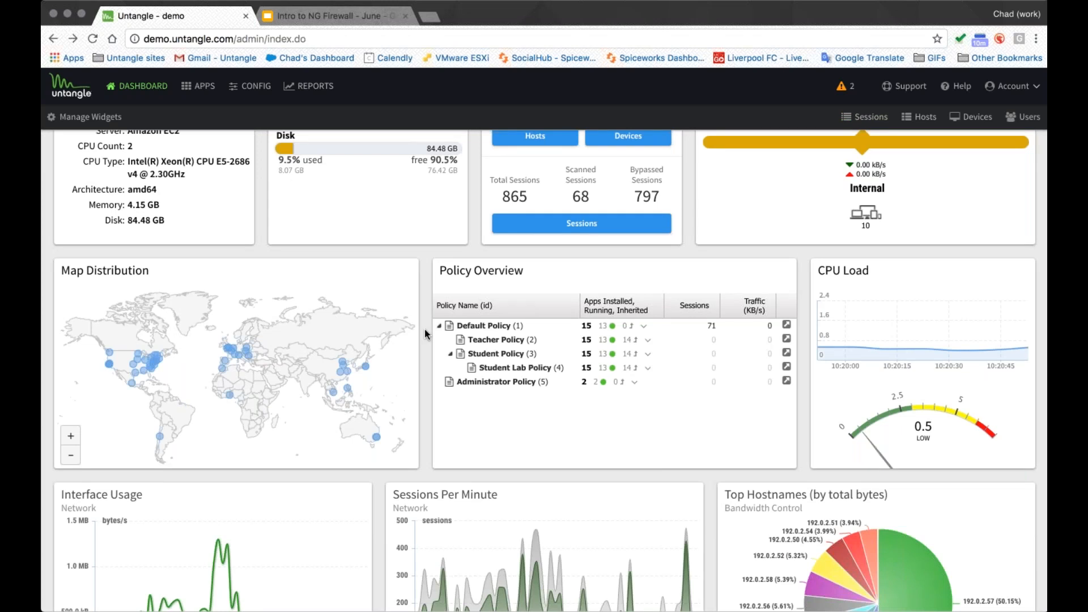
# - Scroll through the dashboard widgets to review the traffic and application charts
pyautogui.scroll(-5, 376, 429)
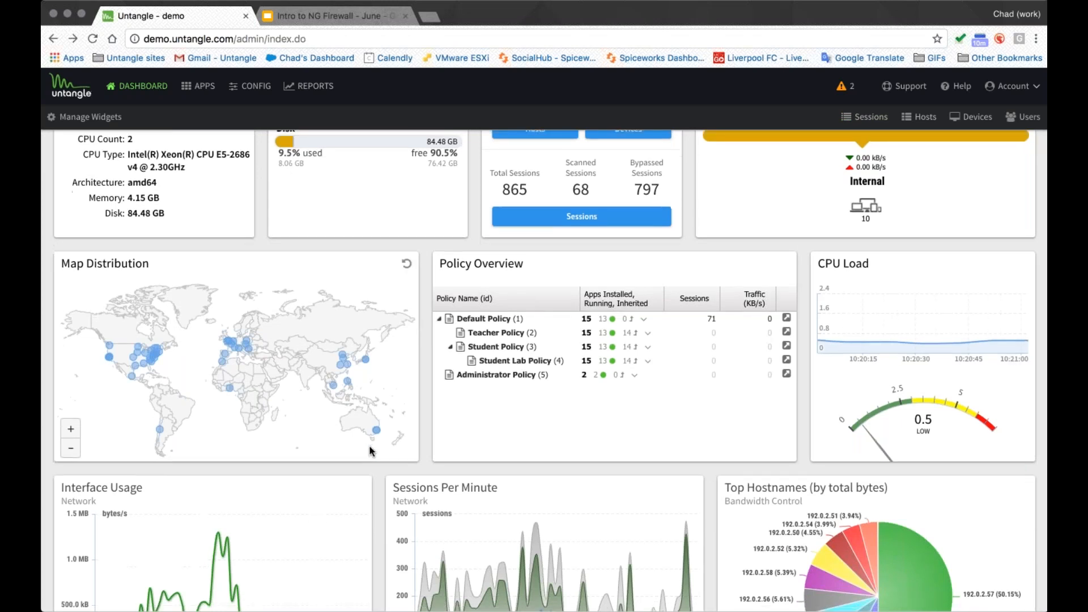
pyautogui.scroll(-4, 375, 420)
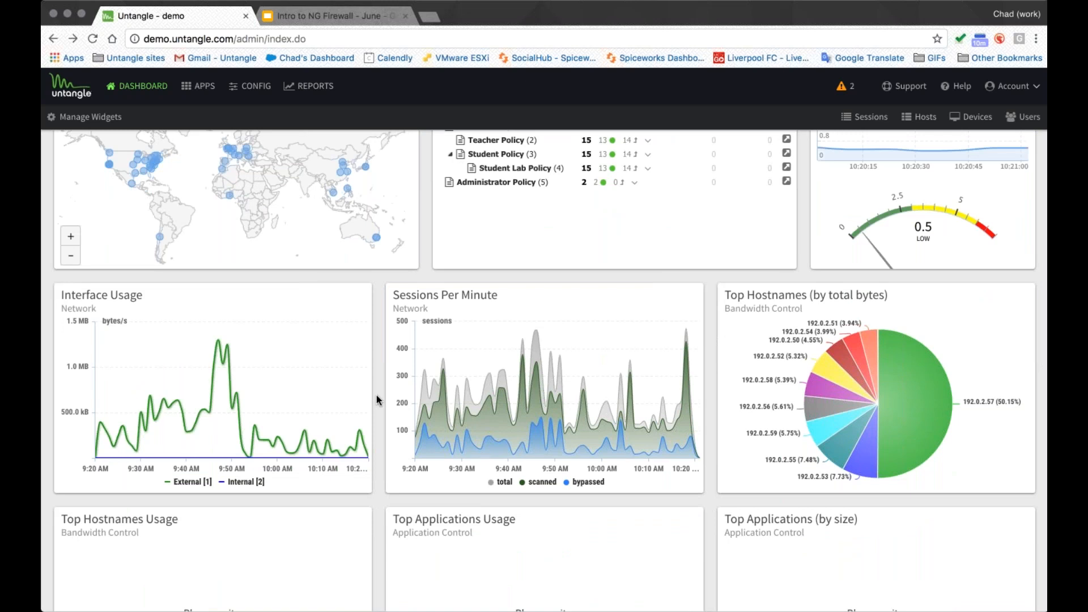
pyautogui.scroll(-1, 376, 399)
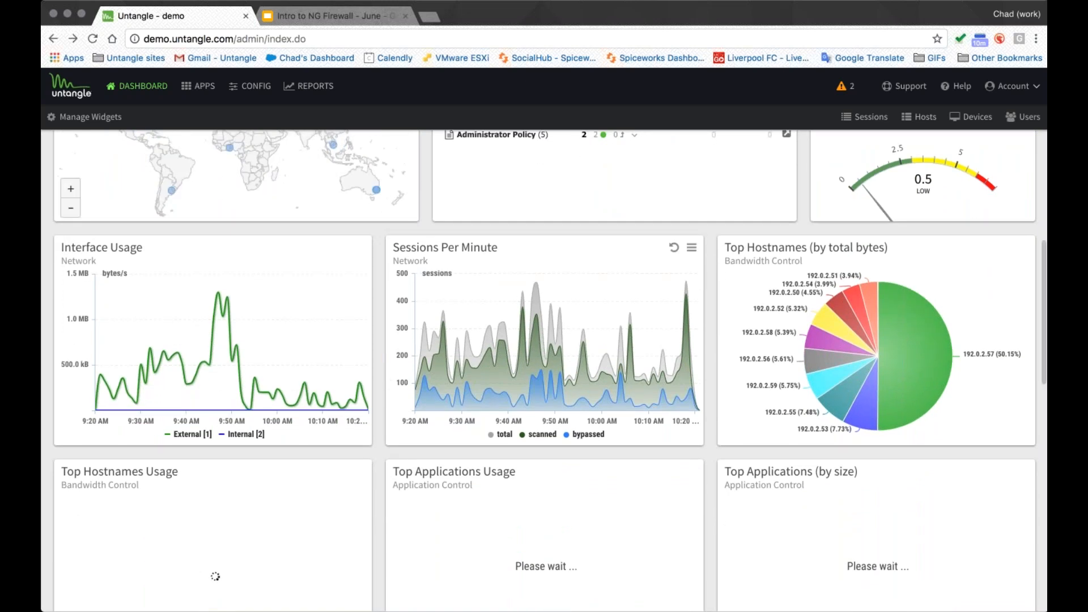
pyautogui.scroll(-6, 453, 323)
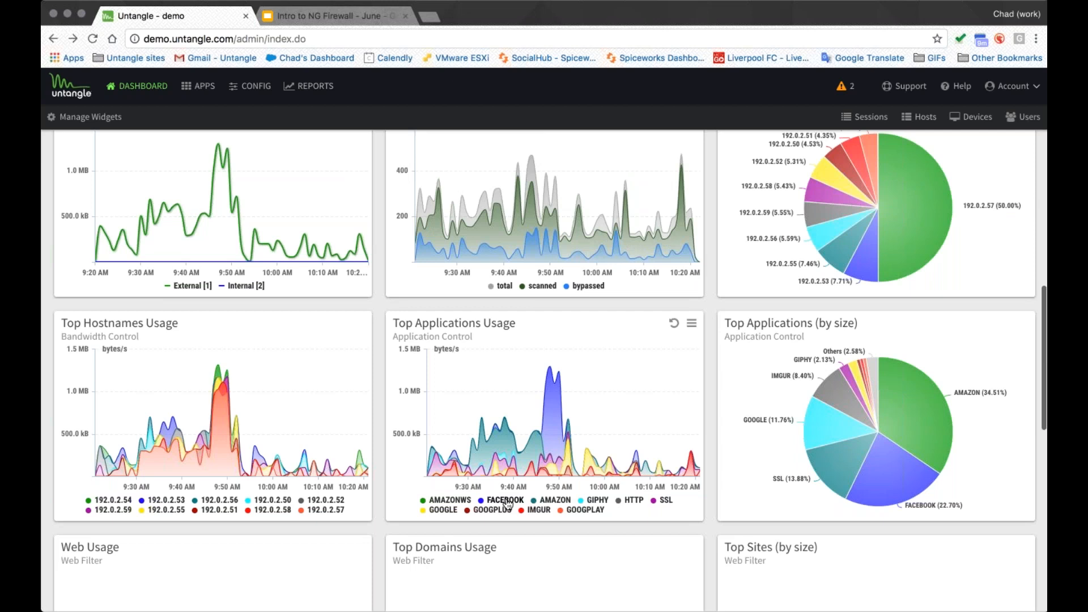
pyautogui.scroll(10, 377, 432)
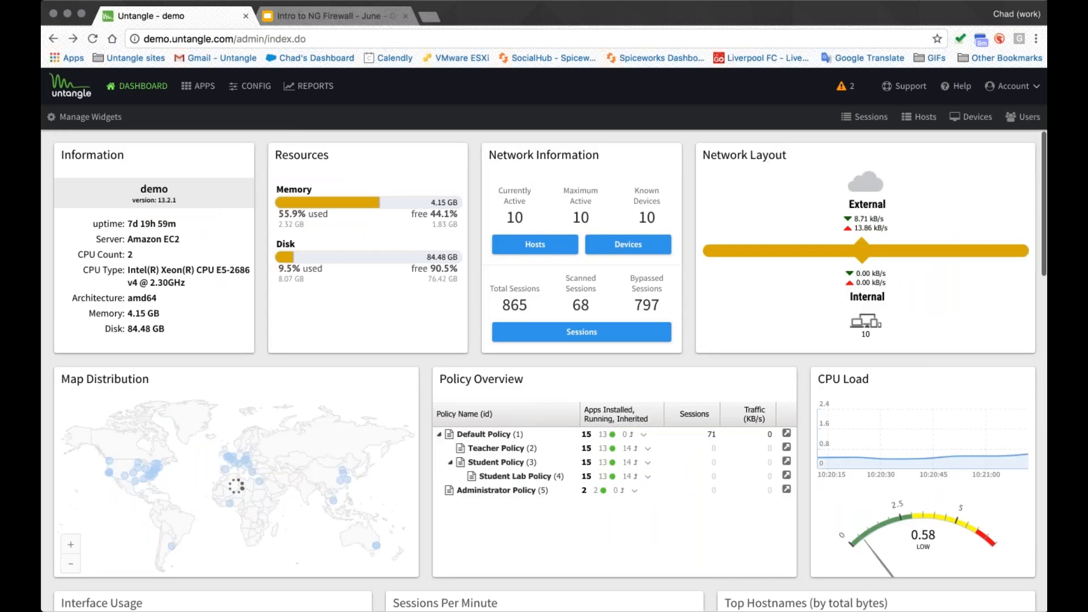
# - Open Manage Widgets and disable the Top Hostnames (by total bytes) and Top Hostnames Usage widgets
pyautogui.click(90, 117)
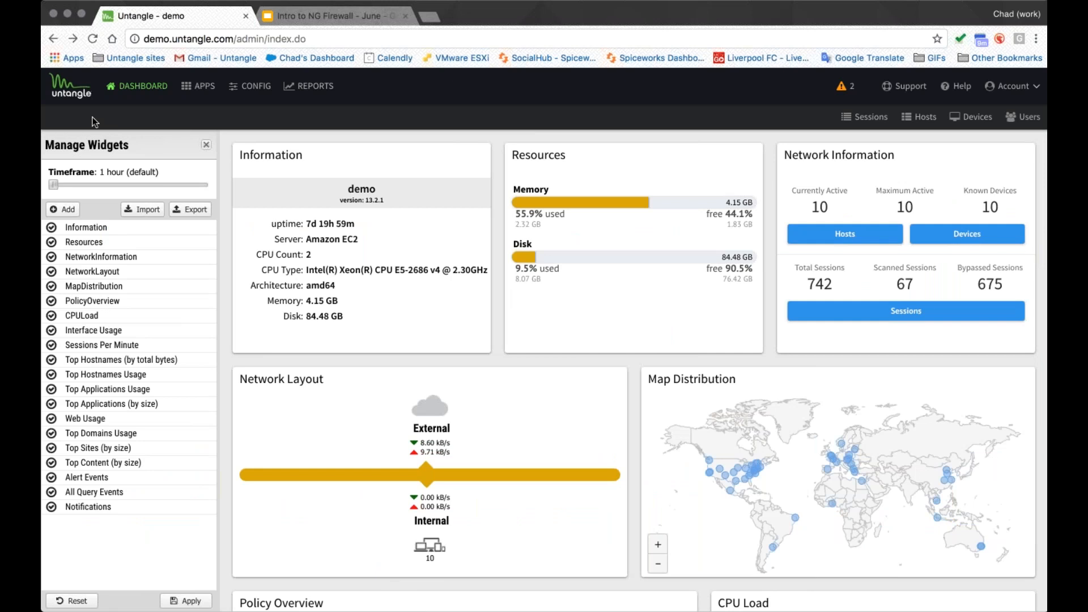
pyautogui.click(51, 360)
pyautogui.click(52, 375)
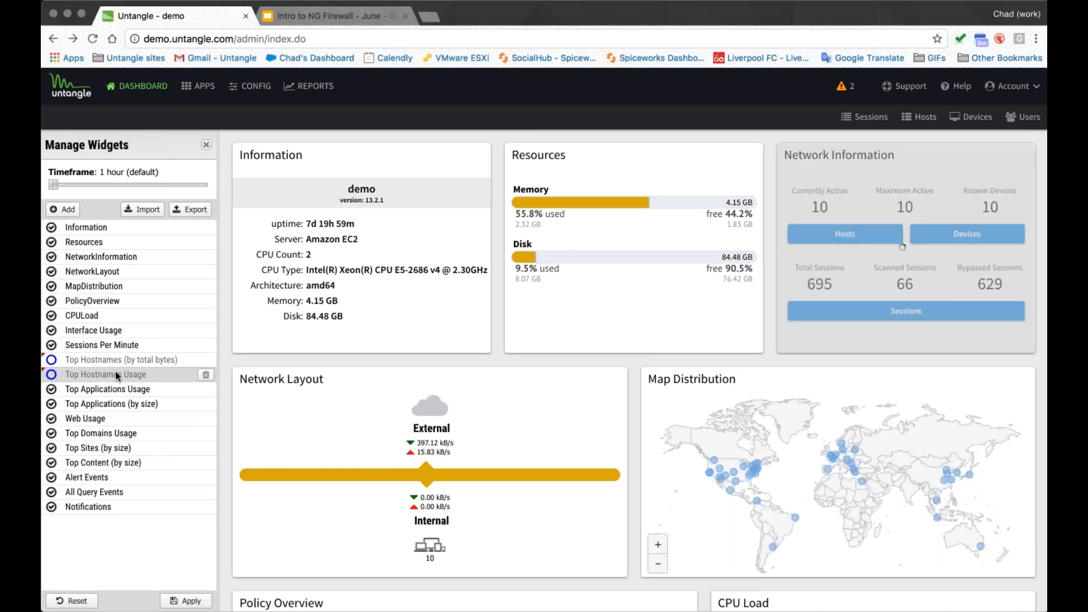
pyautogui.click(94, 374)
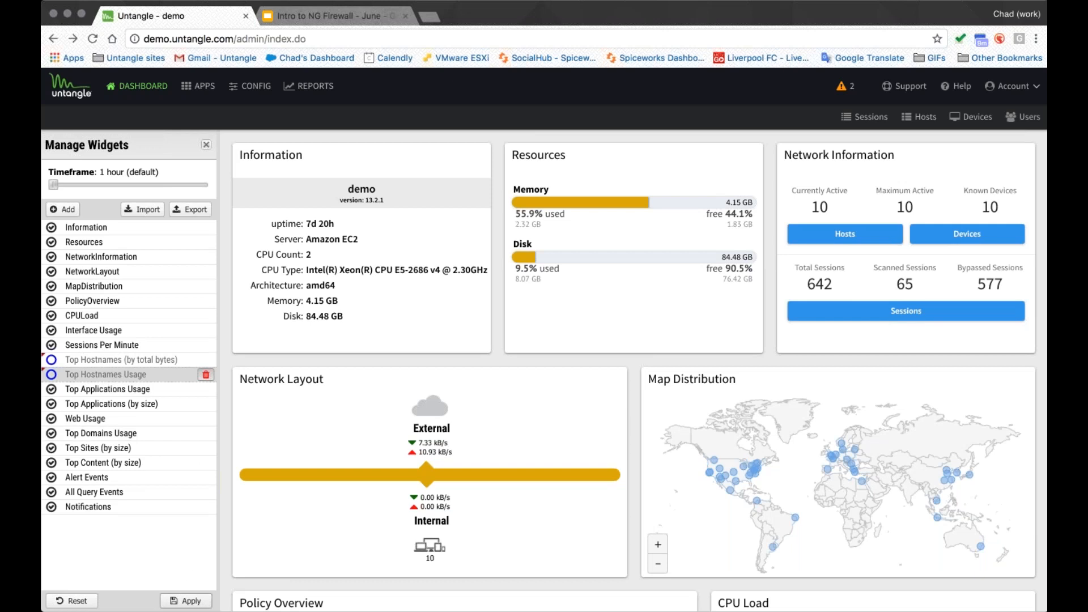
# - Add the Bandwidth Control Top Usernames Usage widget, filtering the report list for userna
pyautogui.click(63, 209)
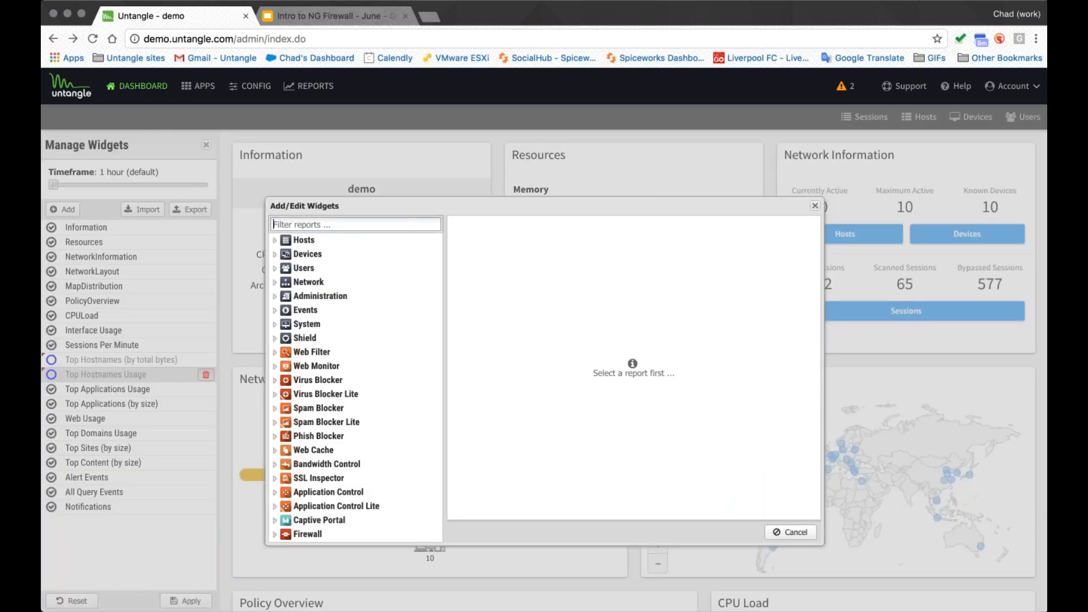
pyautogui.click(352, 223)
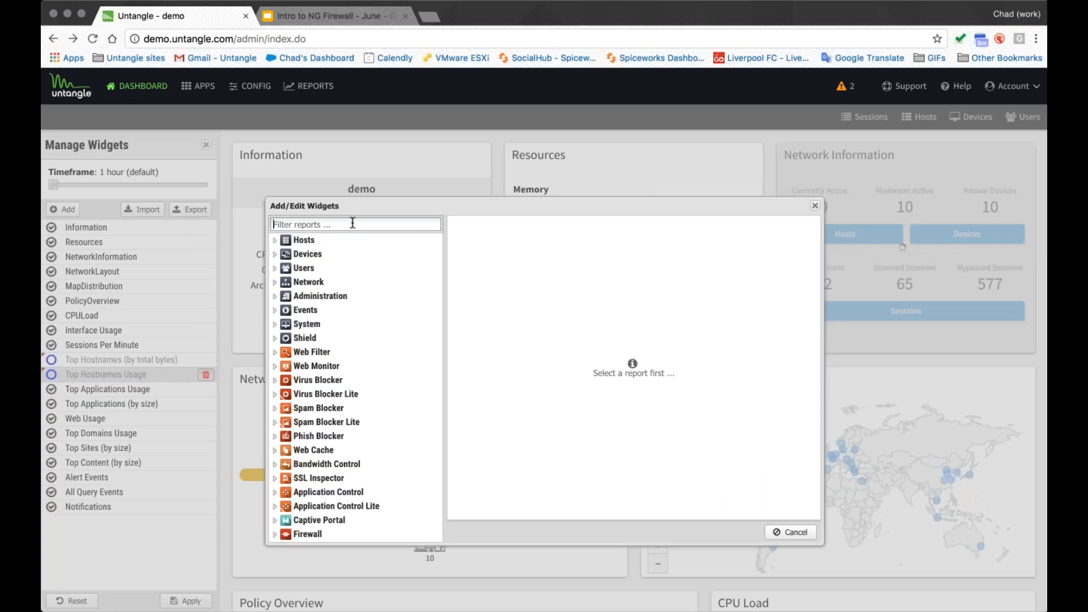
pyautogui.write('userna')
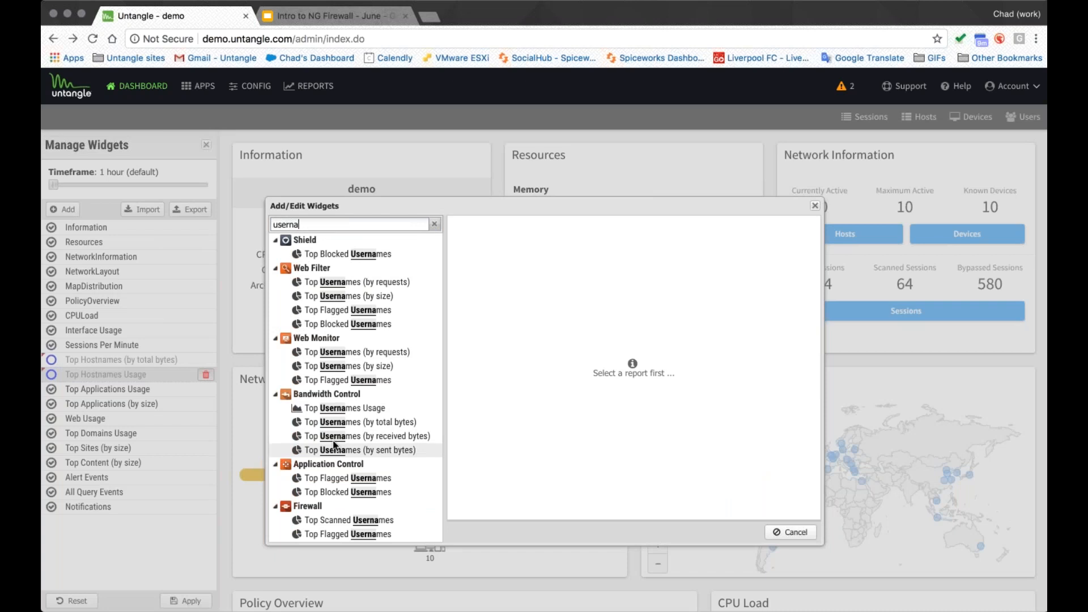
pyautogui.scroll(-1, 334, 445)
pyautogui.scroll(1, 342, 405)
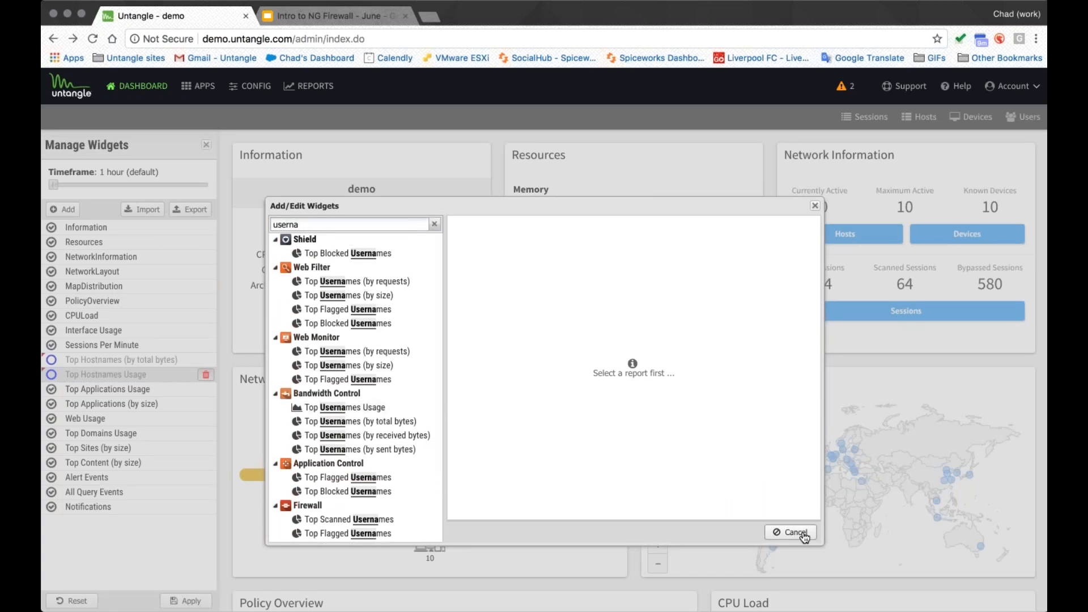
pyautogui.click(317, 408)
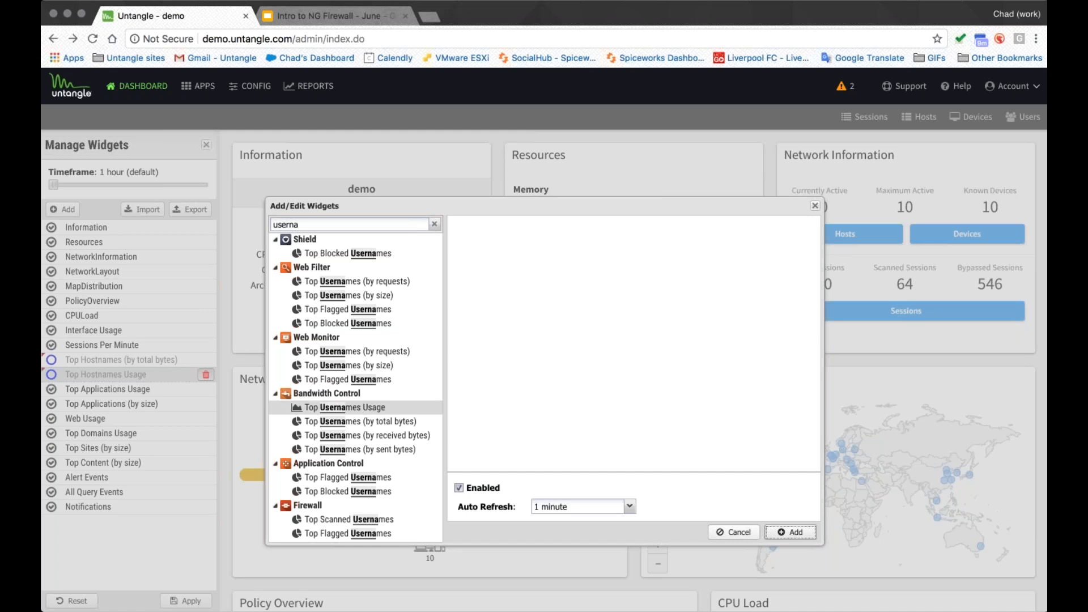
pyautogui.click(791, 533)
# - Move the Top Usernames Usage widget up to second place in the widget list
pyautogui.click(129, 522)
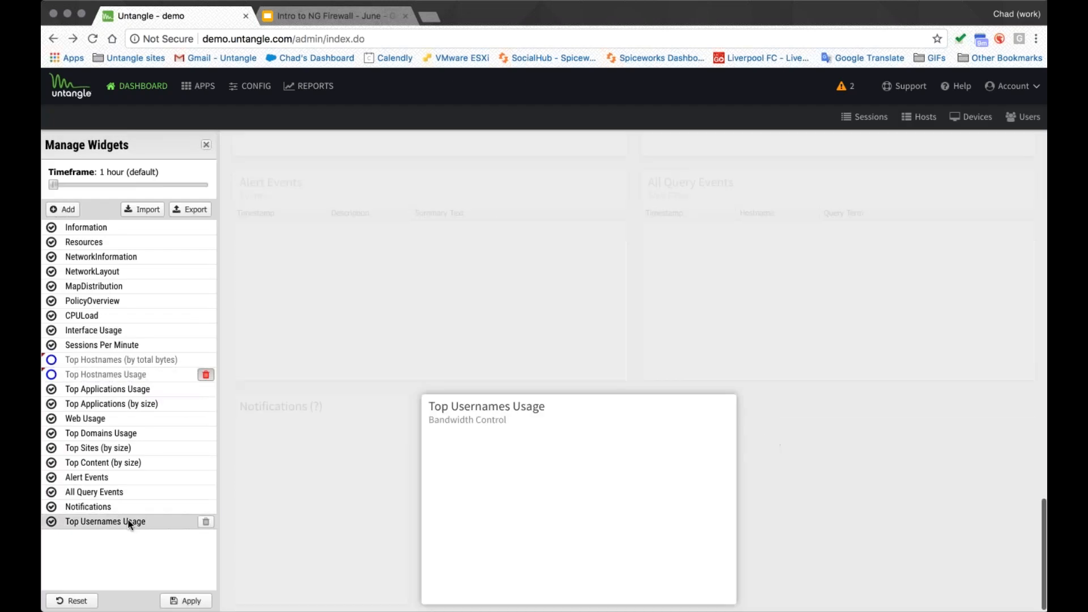
pyautogui.moveTo(128, 521); pyautogui.dragTo(121, 249)
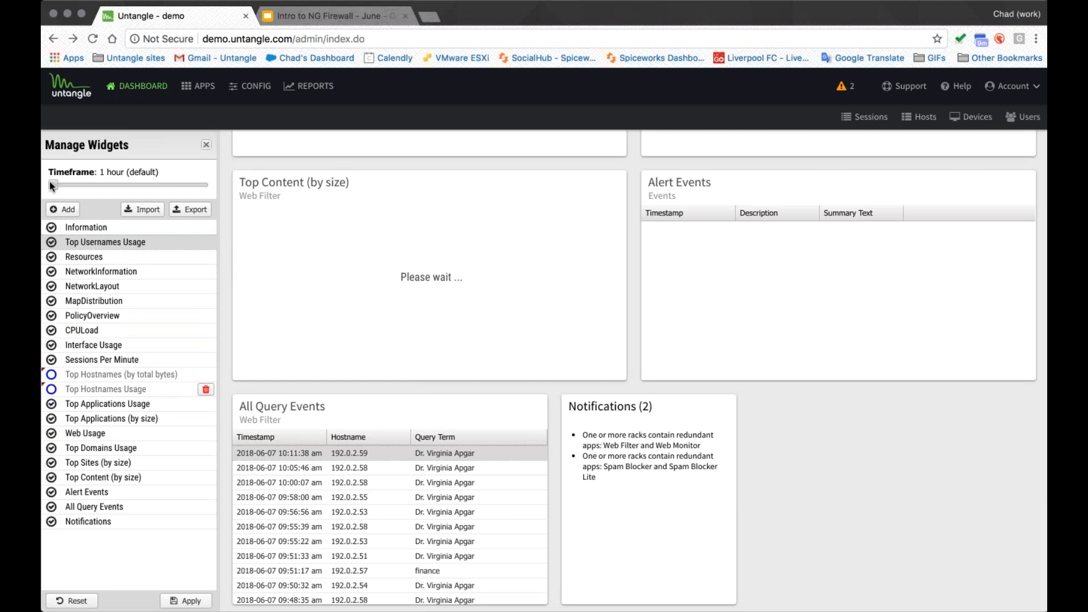
# - Set the dashboard timeframe to 24 hours and close the Manage Widgets panel
pyautogui.moveTo(52, 182); pyautogui.dragTo(189, 184)
pyautogui.scroll(15, 224, 204)
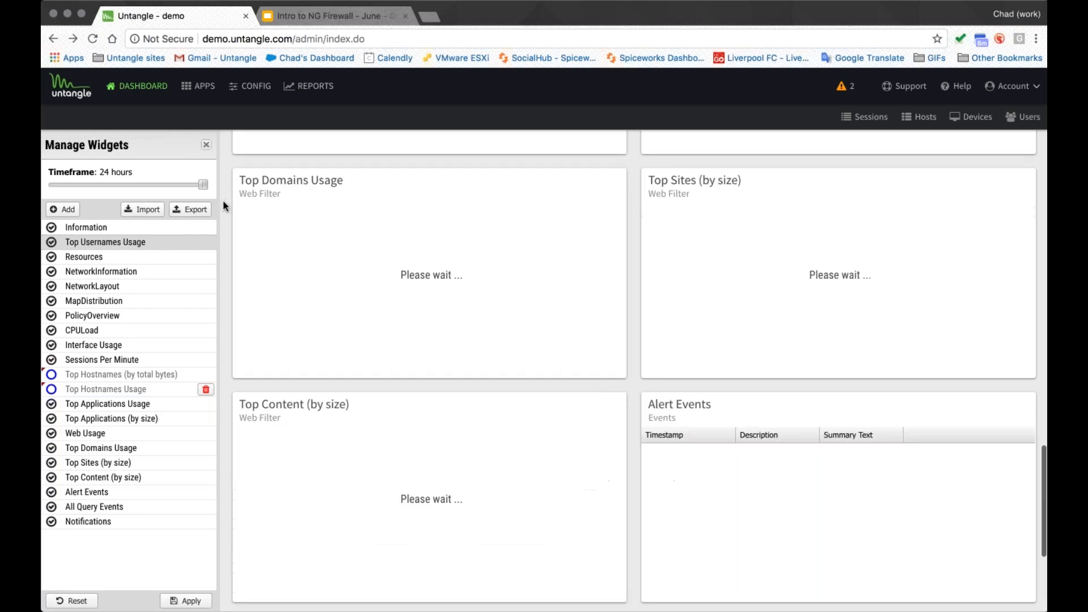
pyautogui.scroll(6, 223, 206)
pyautogui.scroll(-8, 222, 207)
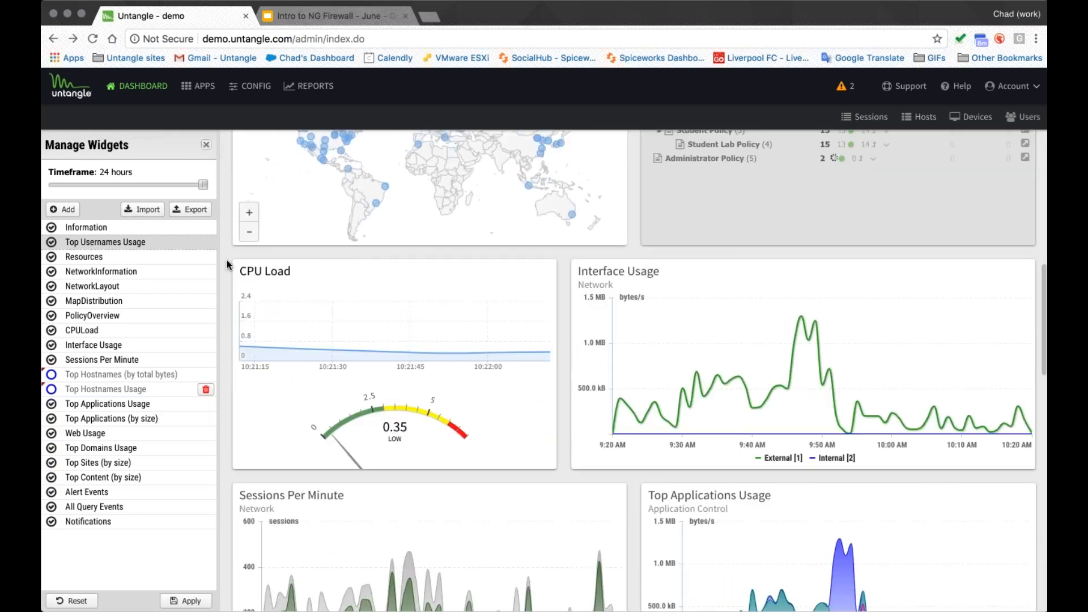
pyautogui.click(206, 145)
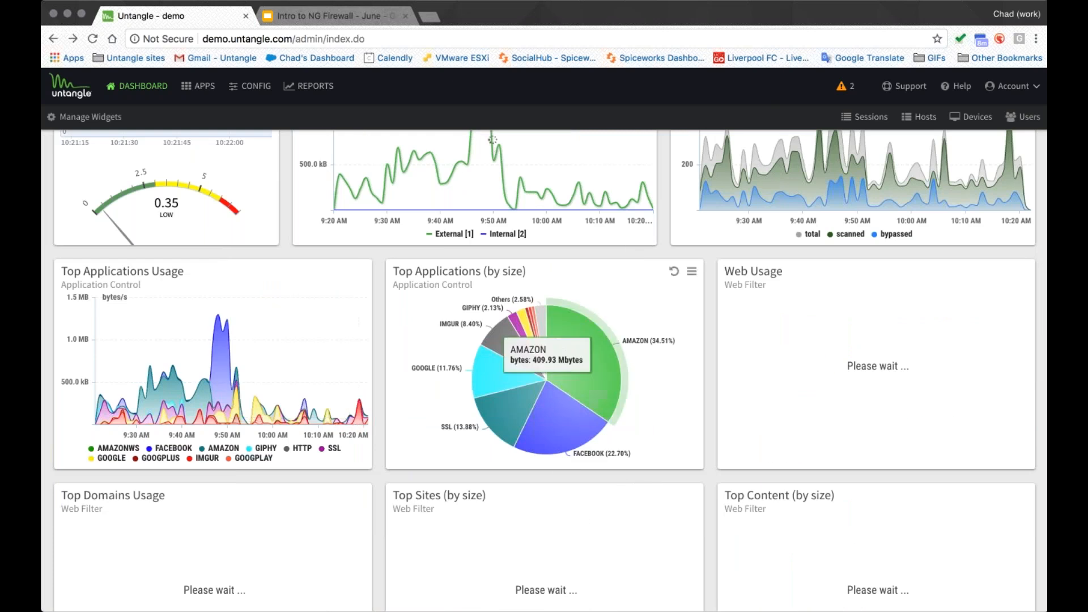
# - Open the Top Applications (by size) widget in Reports
pyautogui.click(692, 271)
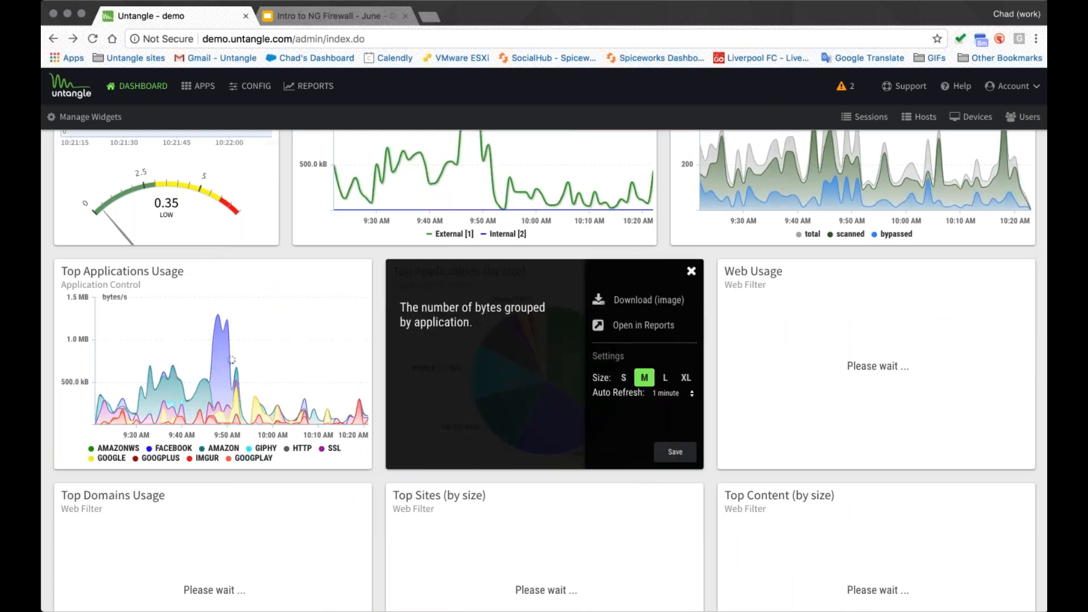
pyautogui.click(631, 326)
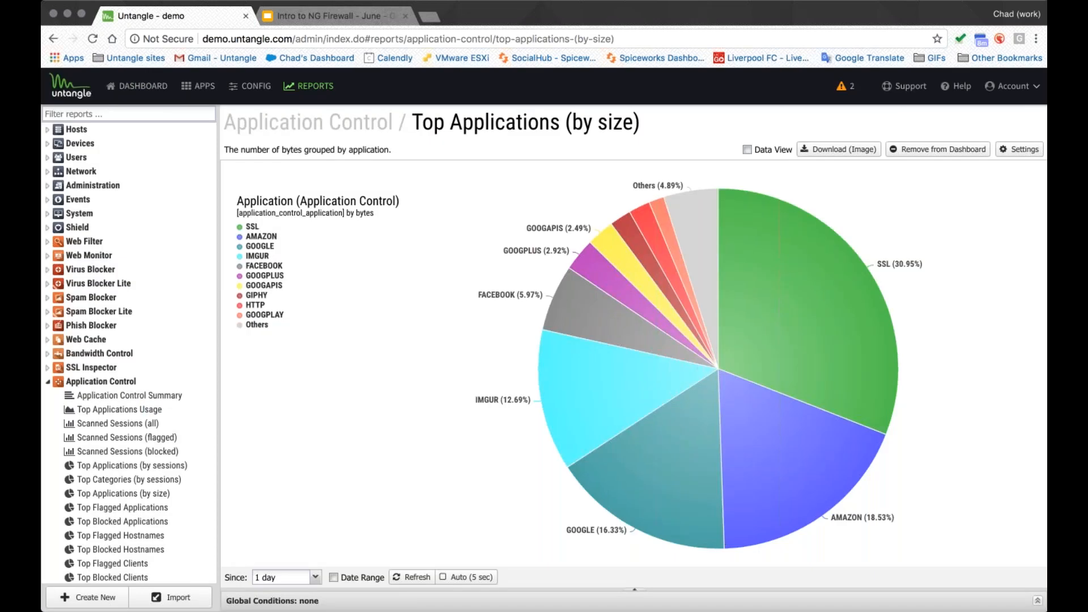
# - Return to the Reports overview and filter the reports for top si
pyautogui.click(306, 87)
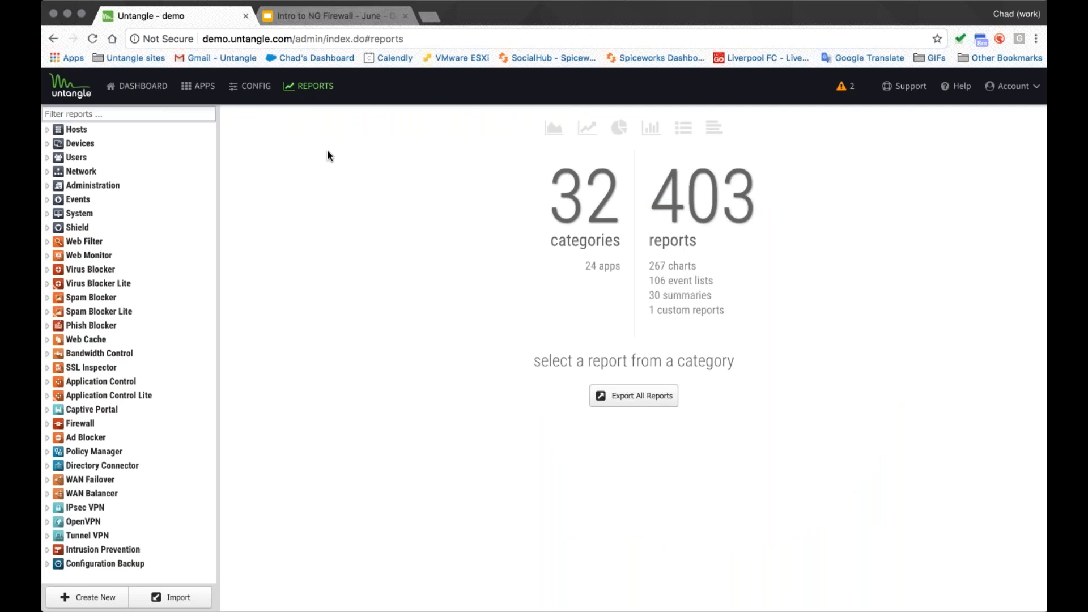
pyautogui.click(109, 112)
pyautogui.write('top si')
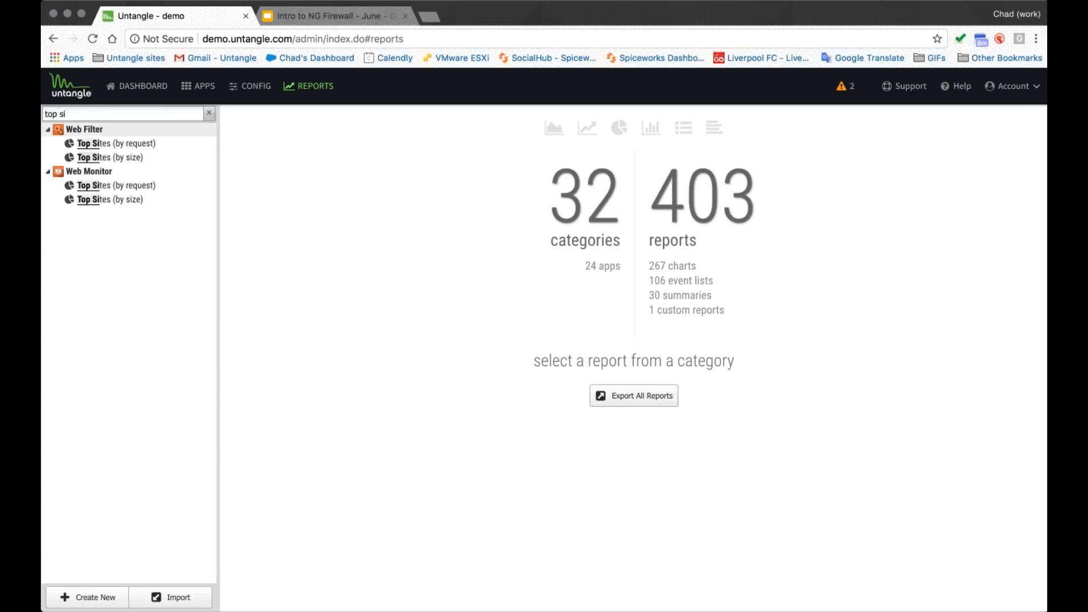
pyautogui.click(117, 143)
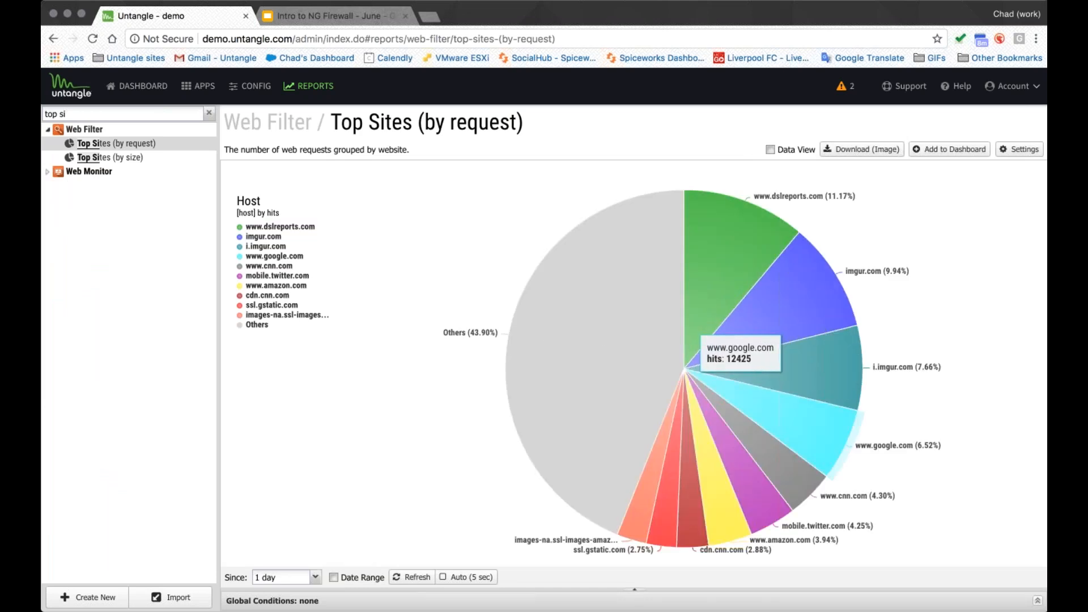
pyautogui.click(258, 326)
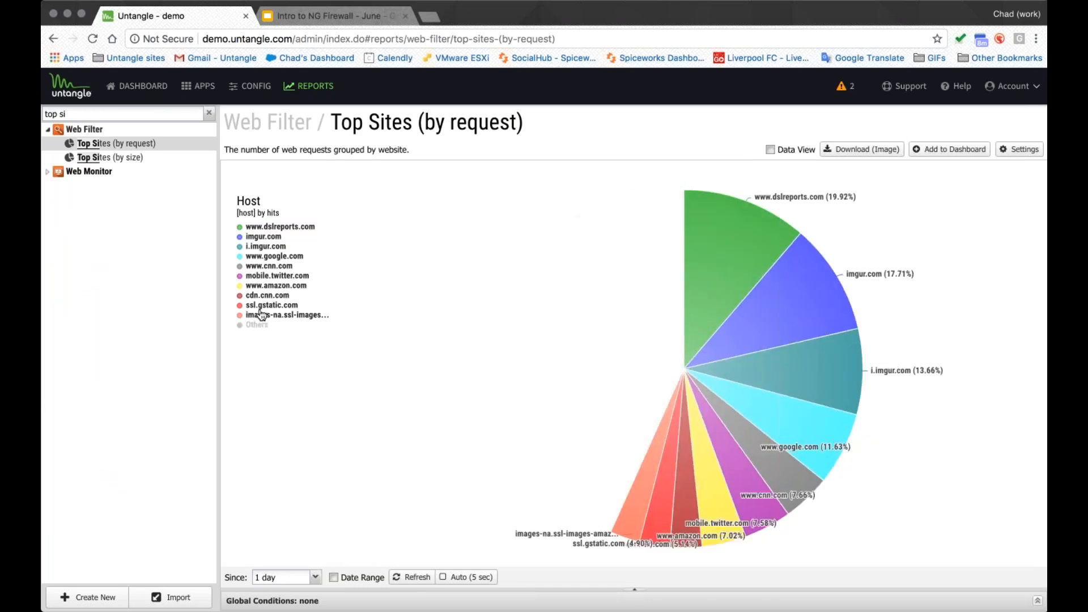
pyautogui.click(268, 307)
pyautogui.click(273, 315)
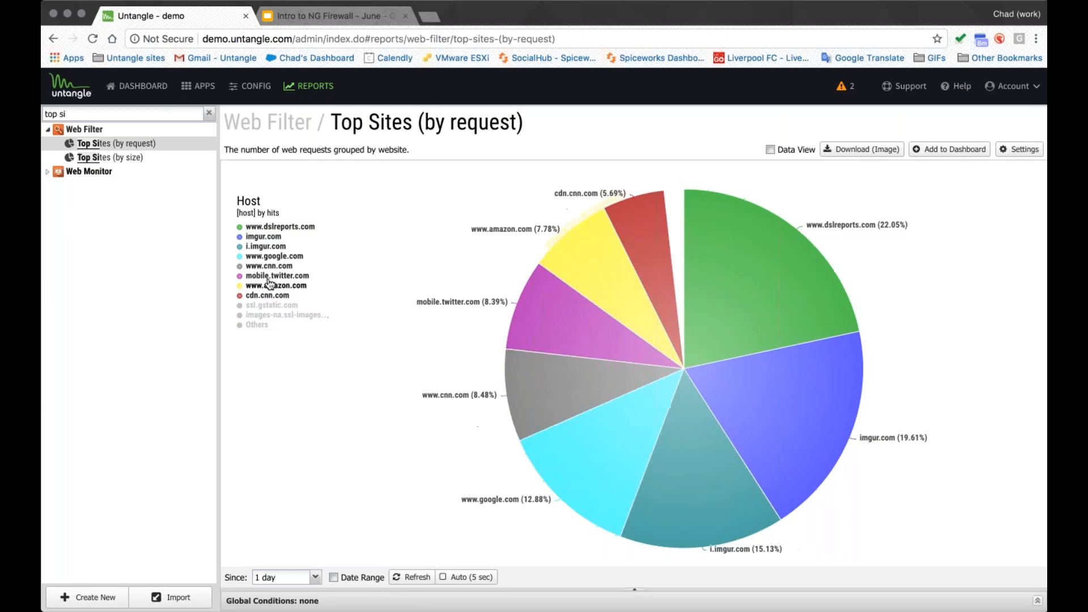
pyautogui.click(262, 227)
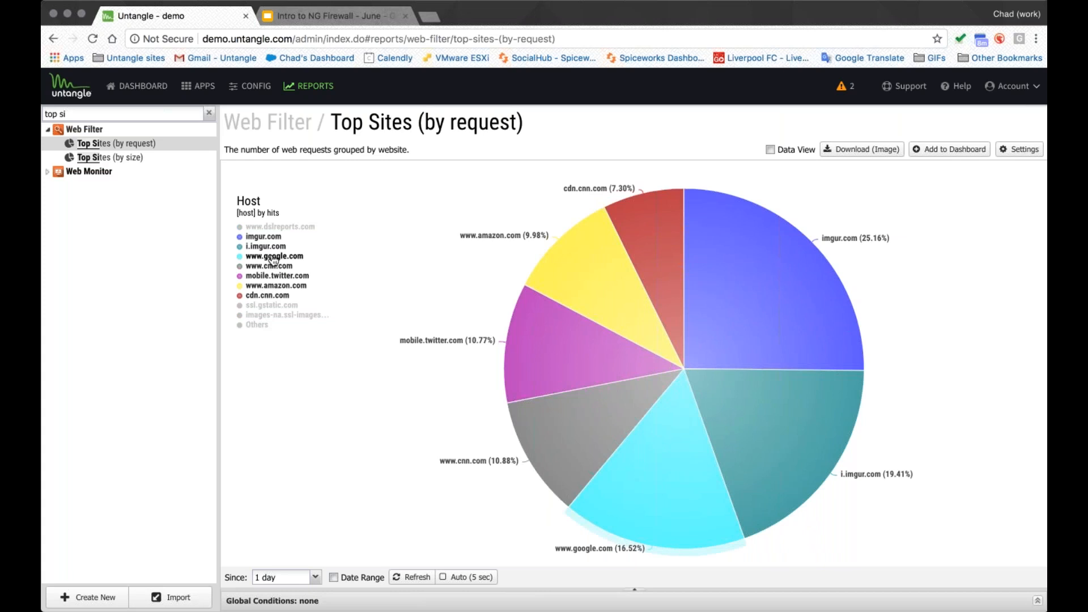
pyautogui.moveTo(438, 343)
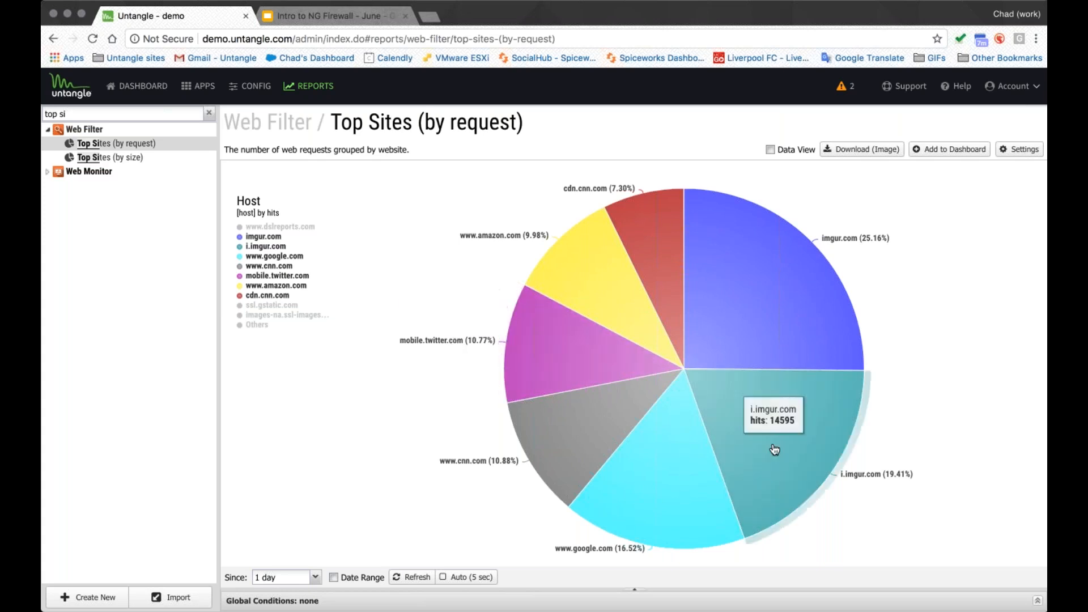
# - Switch the report's time filter from a preset period to a custom date range and open the range picker
pyautogui.click(315, 577)
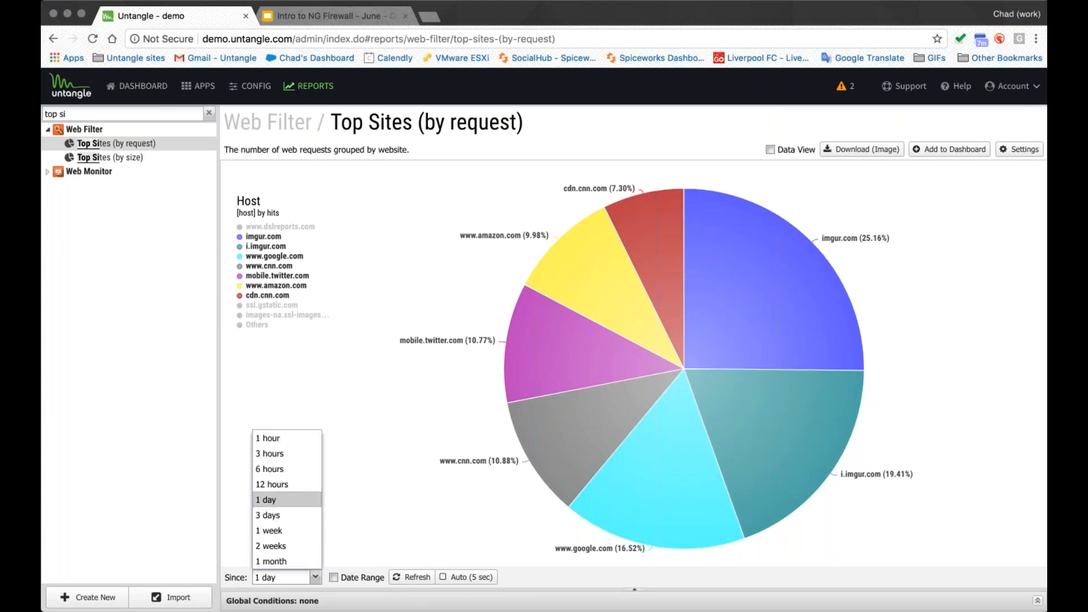
pyautogui.click(334, 577)
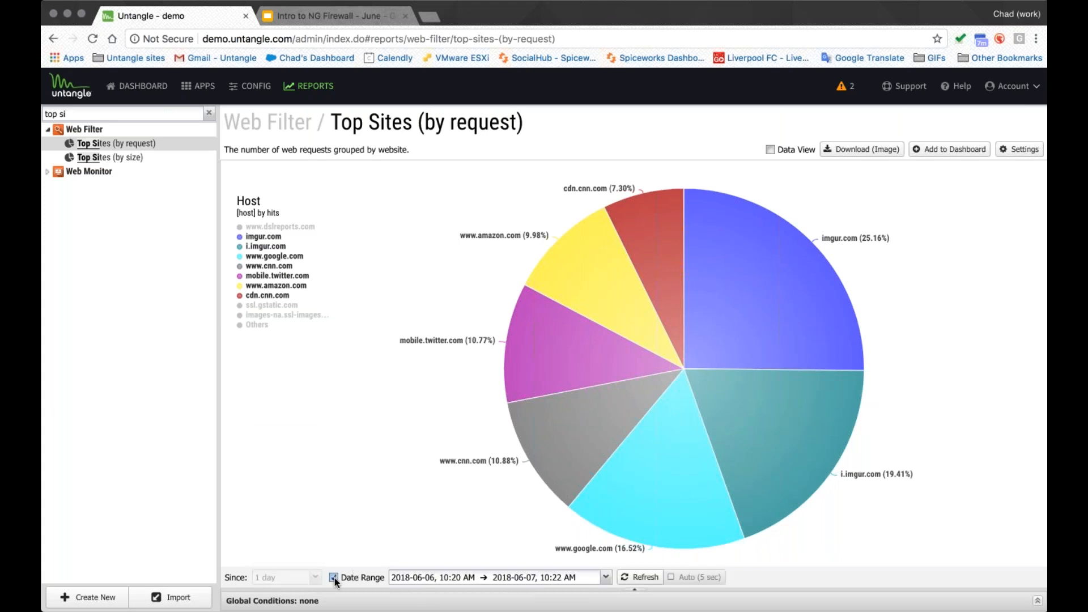
pyautogui.click(431, 575)
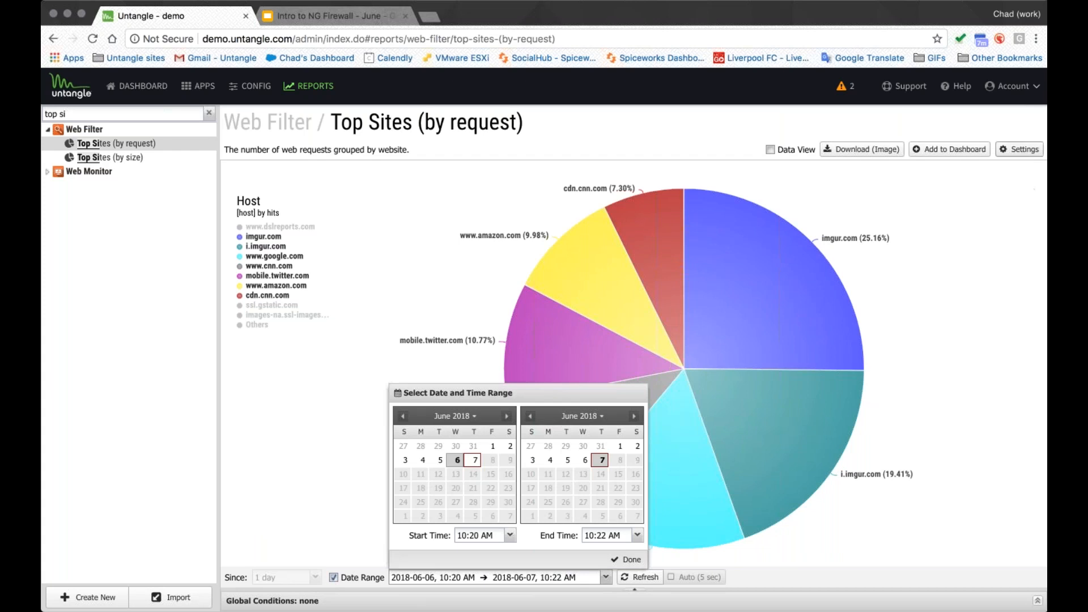
# - Browse the report's settings, including the SQL condition columns and report type options, and cancel without changes
pyautogui.click(1024, 151)
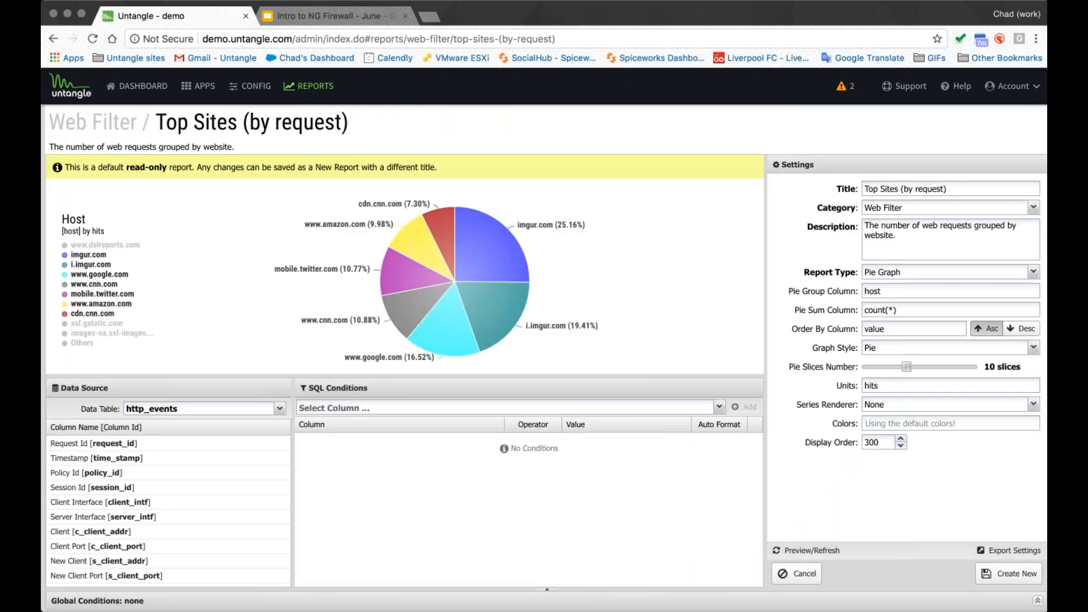
pyautogui.click(718, 407)
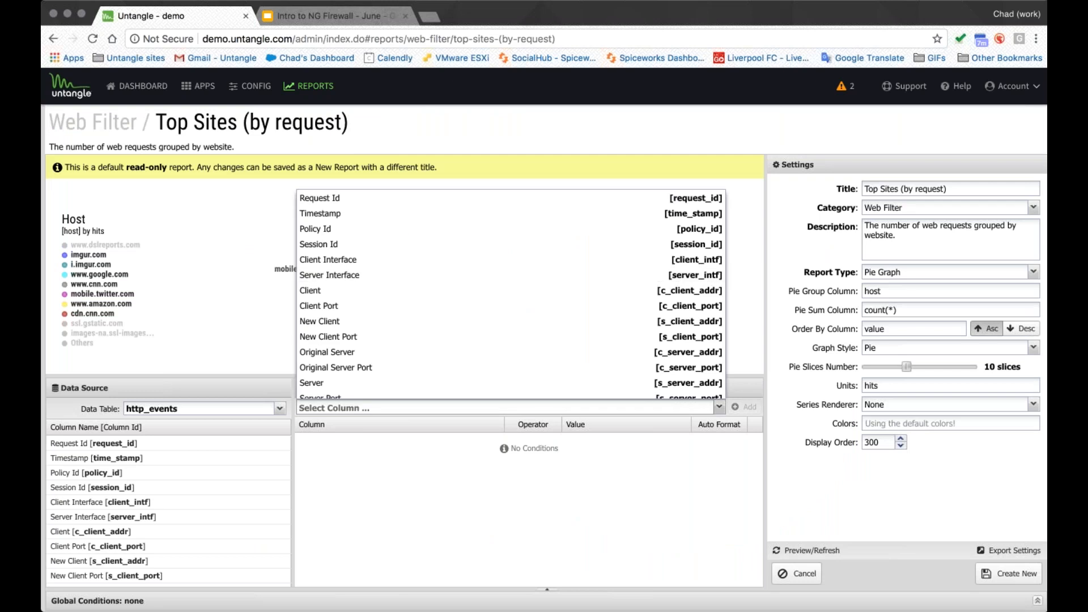
pyautogui.click(884, 272)
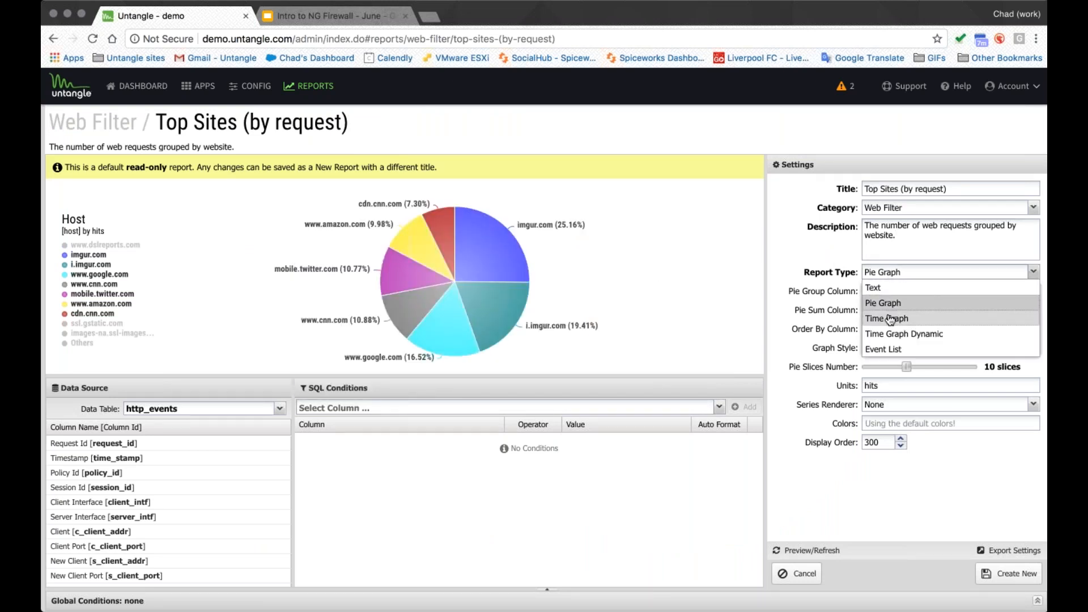
pyautogui.click(907, 246)
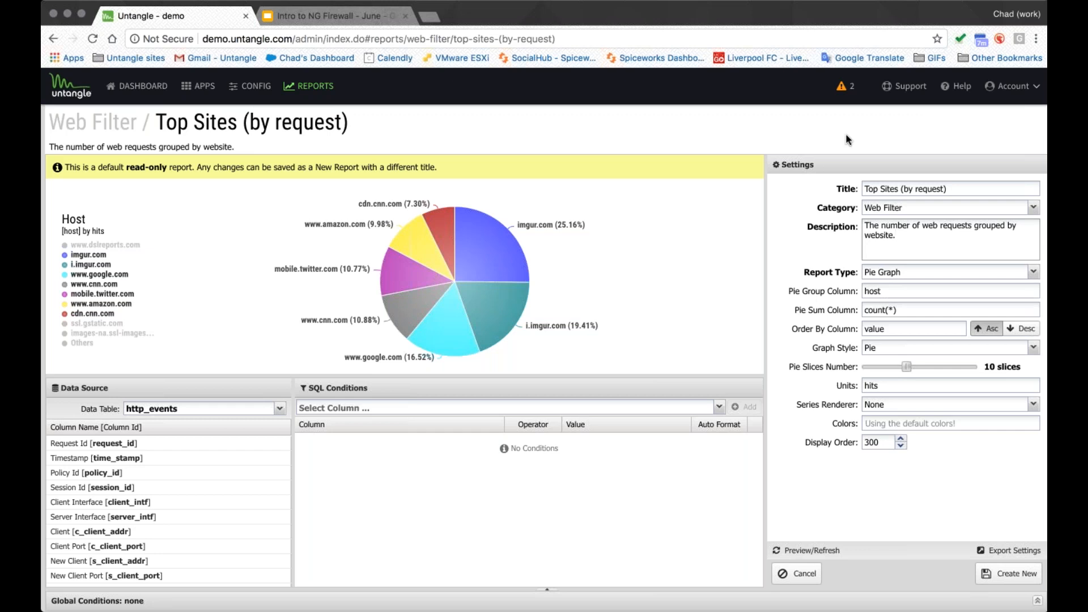
pyautogui.click(796, 574)
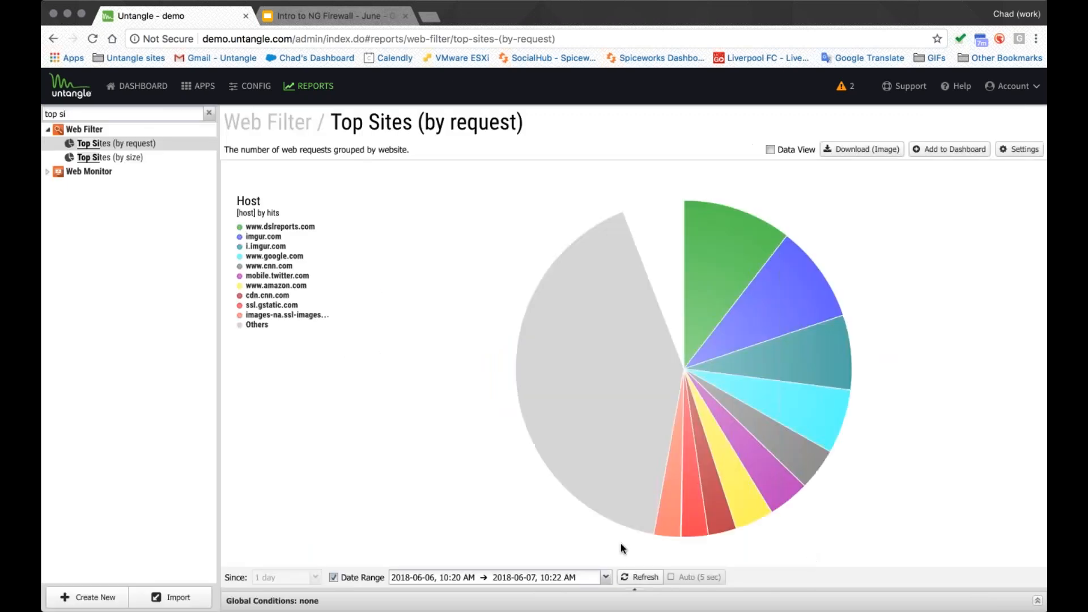
# - Review the date range picker and the Global Conditions column choices, and collapse the conditions panel
pyautogui.click(606, 577)
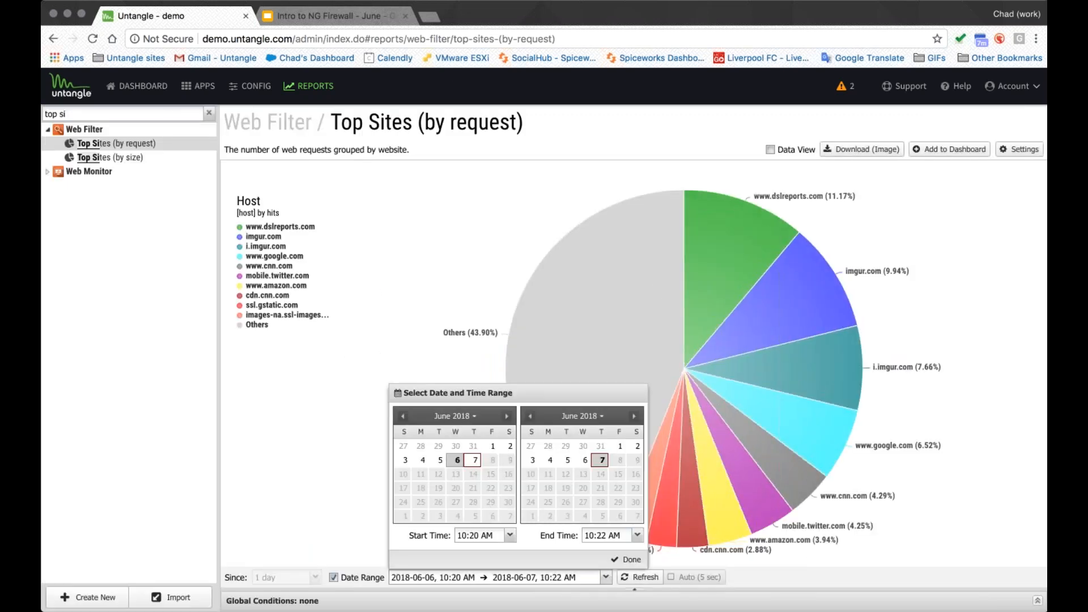
pyautogui.click(991, 584)
pyautogui.click(1037, 599)
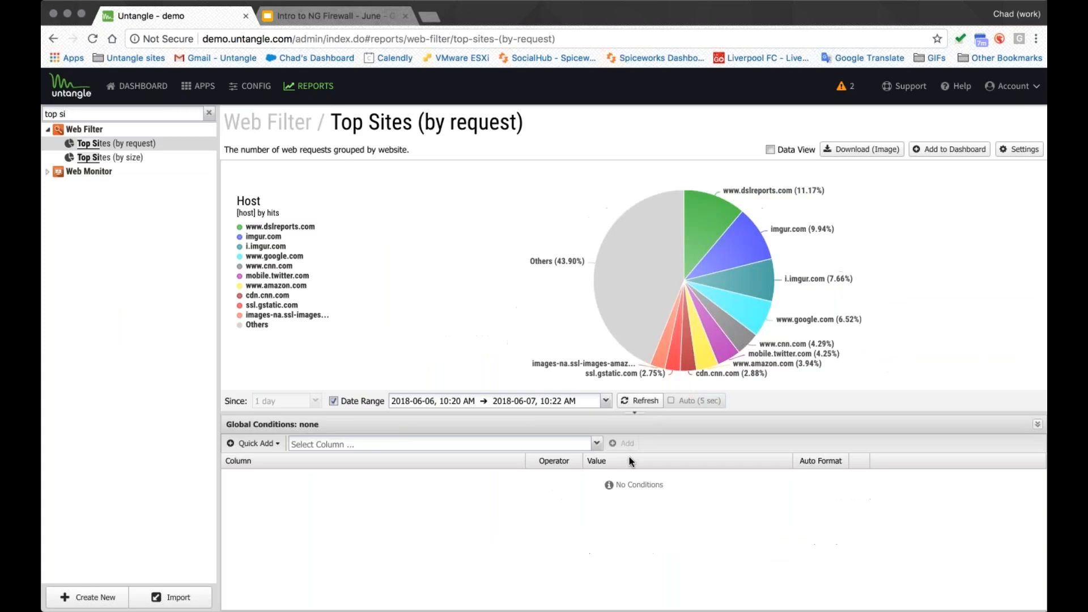
pyautogui.click(596, 444)
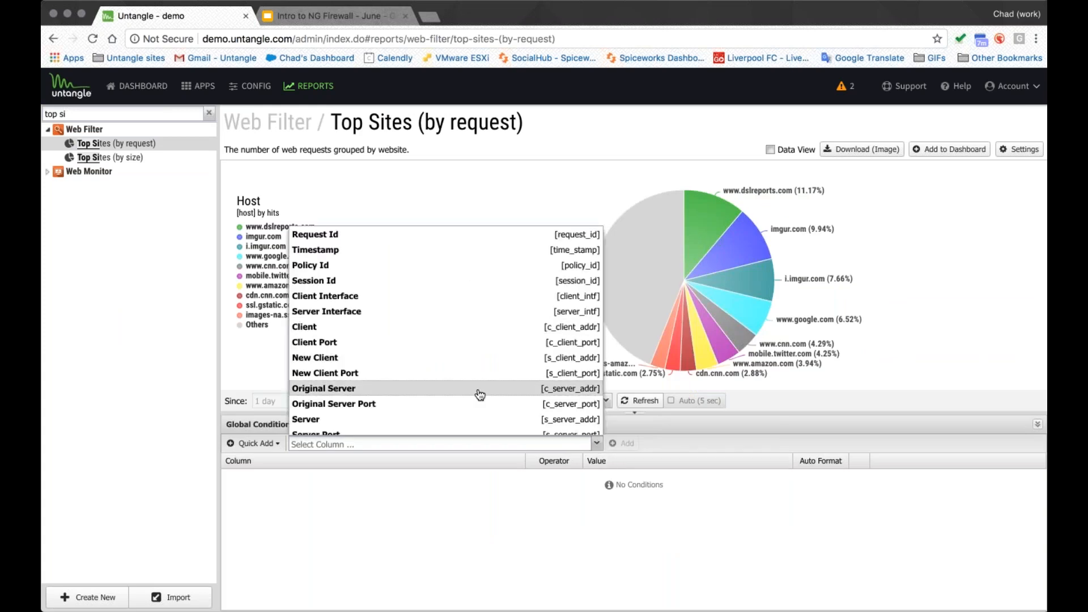
pyautogui.scroll(-5, 480, 395)
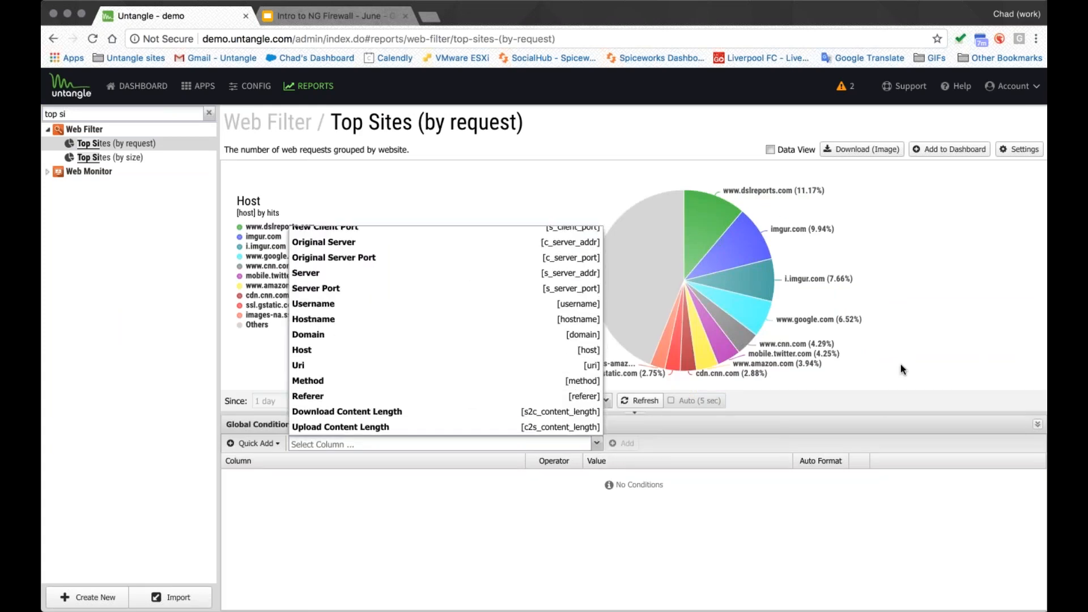
pyautogui.click(1037, 425)
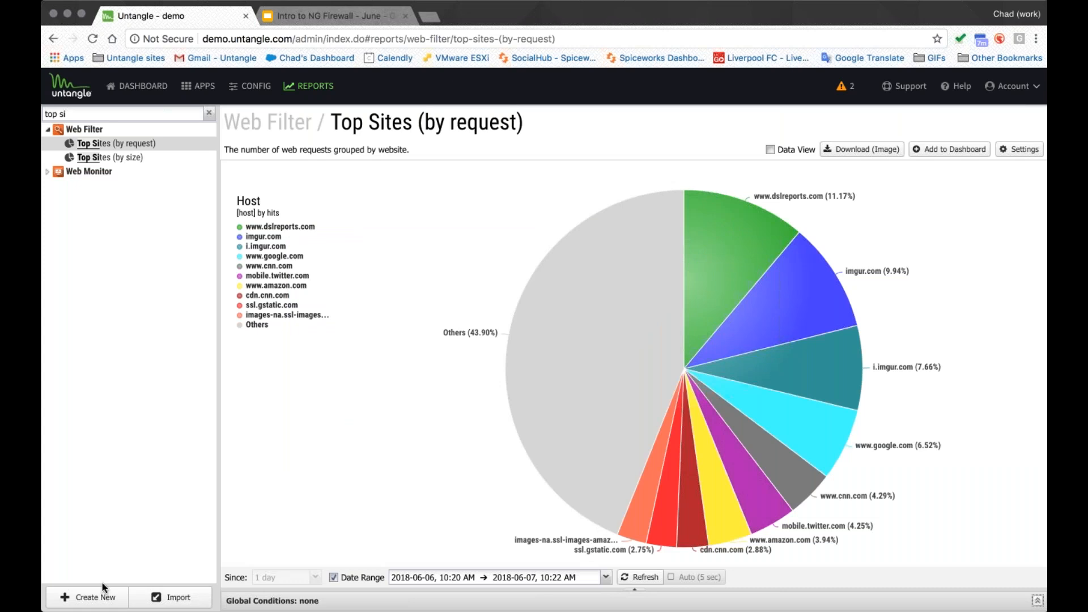
# - Open the new report form and browse the available data tables, leaving without creating a report
pyautogui.click(90, 596)
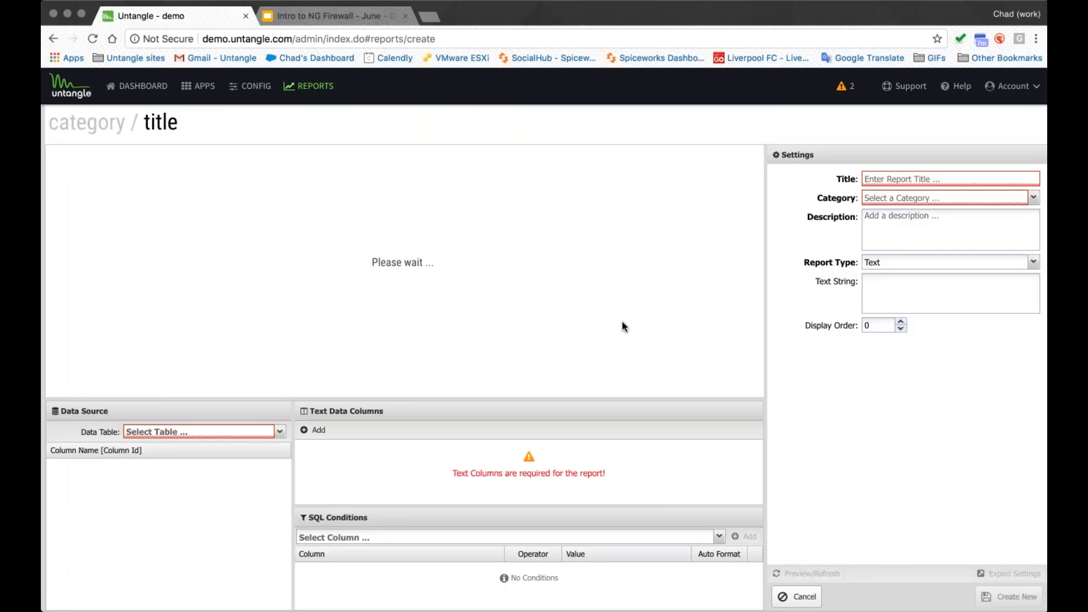
pyautogui.click(280, 431)
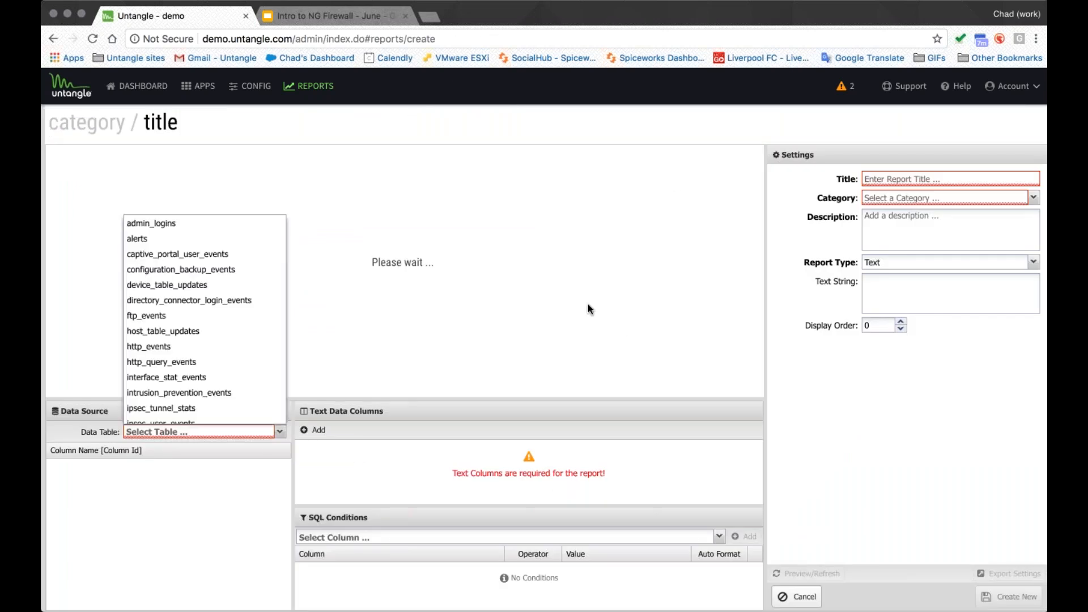
pyautogui.click(308, 133)
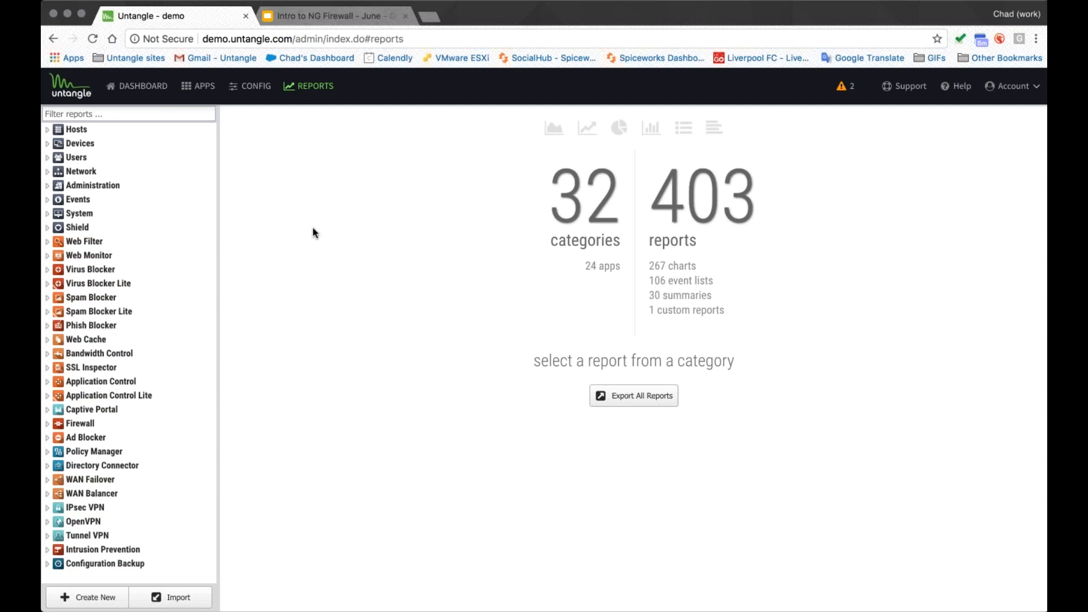
# - Open the Network configuration and look through its DHCP Server, Routes and Filter Rules pages
pyautogui.click(257, 91)
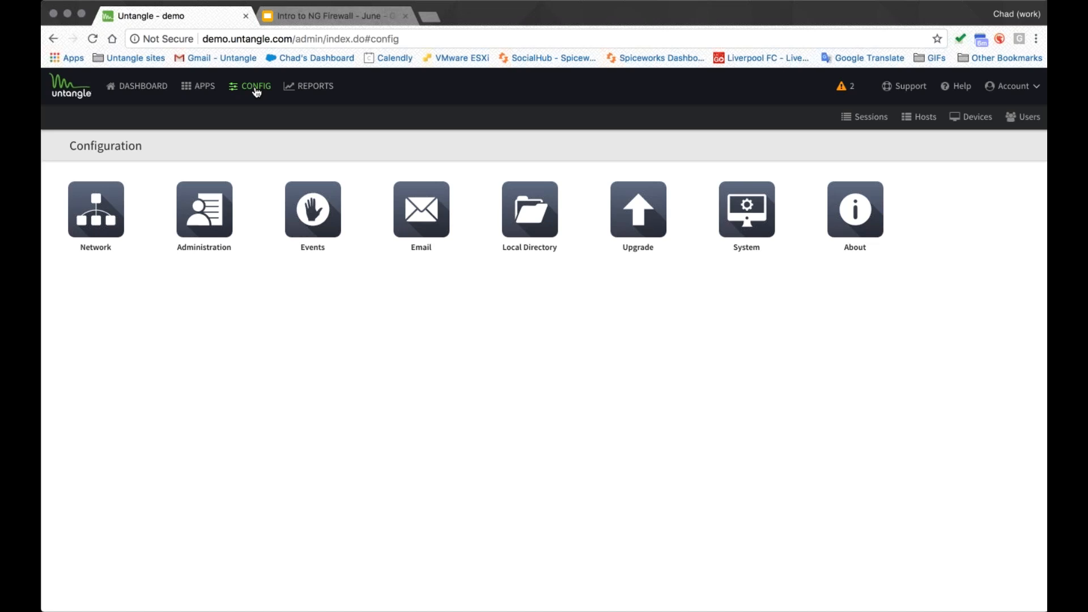
pyautogui.click(96, 212)
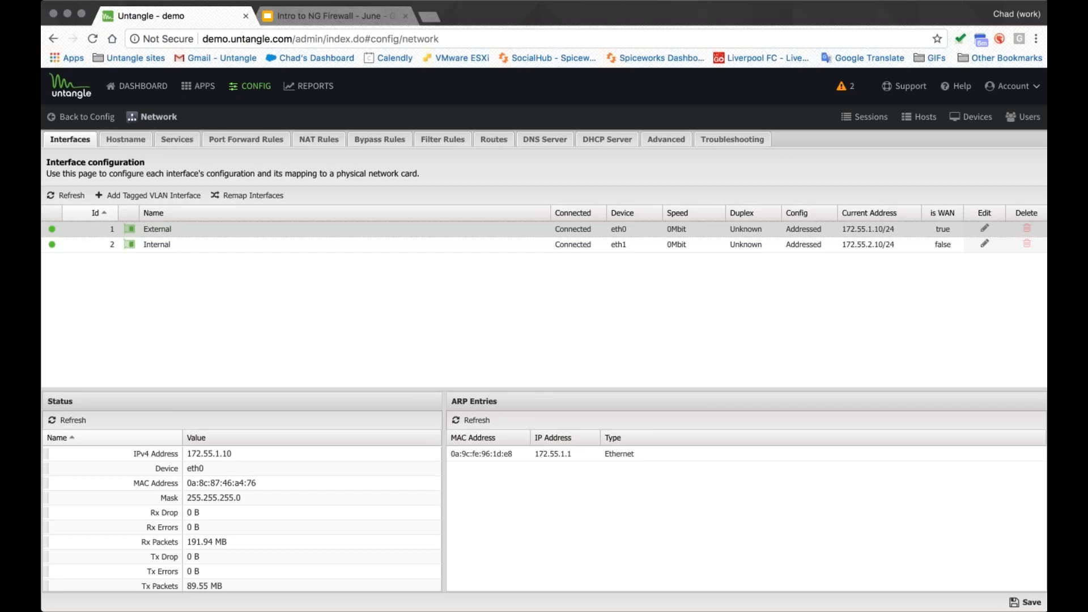
pyautogui.click(607, 139)
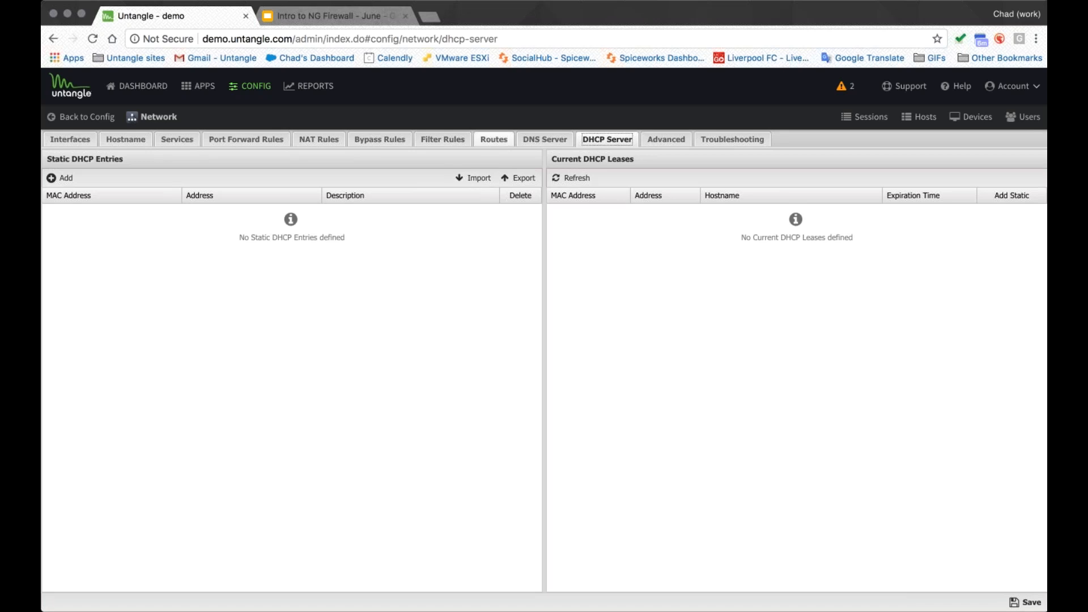
pyautogui.click(494, 139)
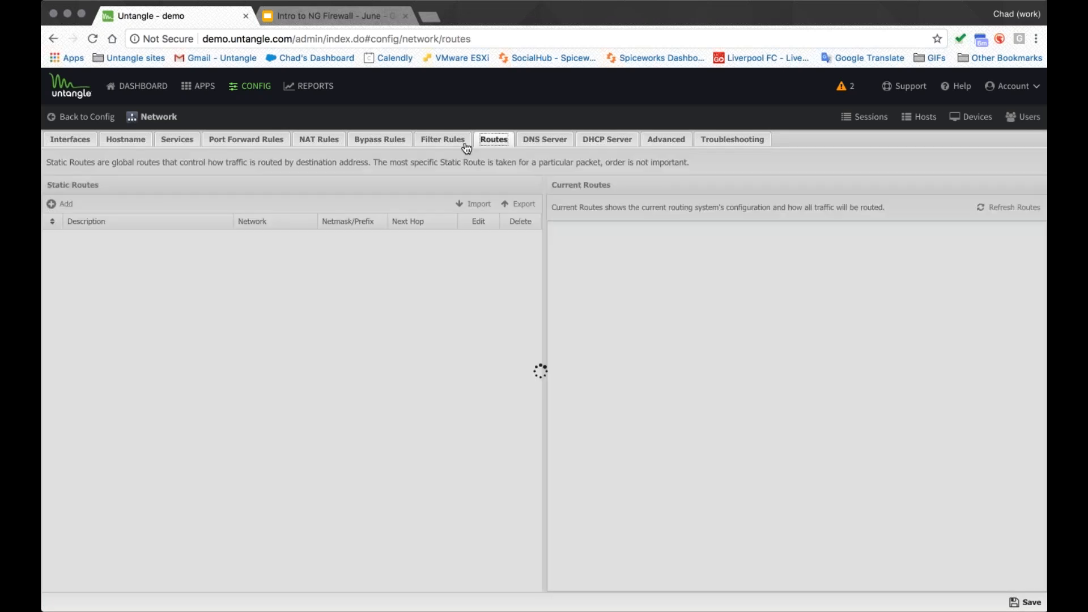
pyautogui.click(454, 142)
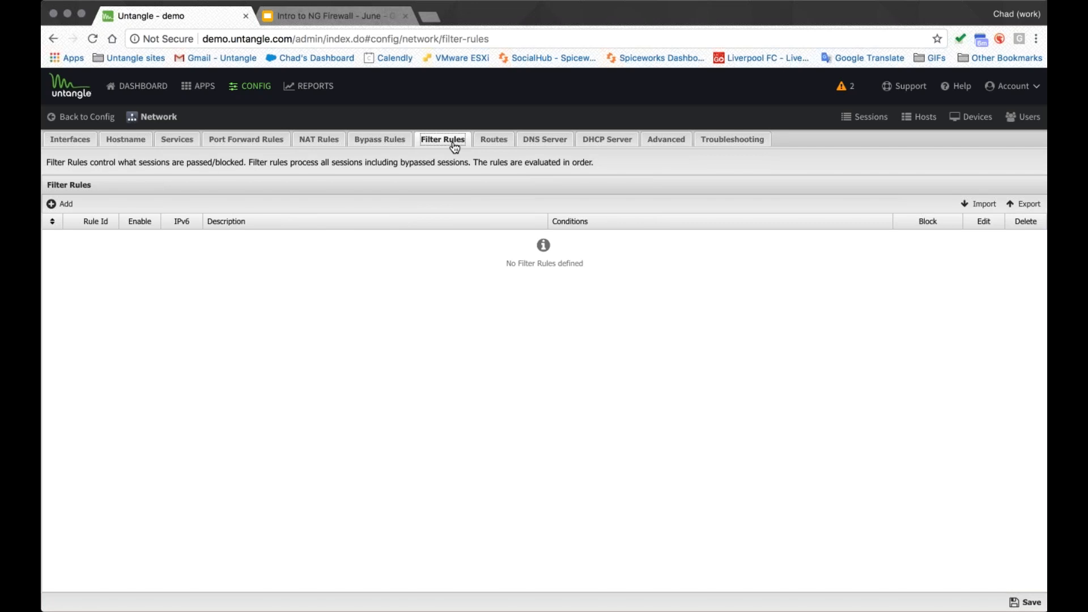
# - Add a bypass rule described "Don't filter tnis printer" with a Source Address condition of 192.168.1.12
pyautogui.click(363, 143)
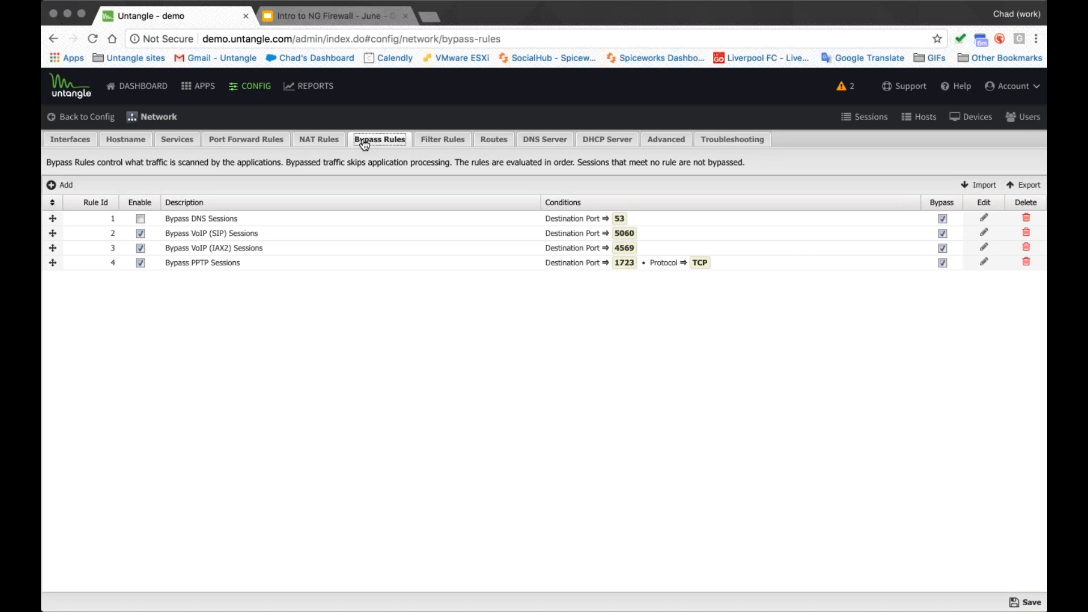
pyautogui.click(66, 184)
pyautogui.write("Don't filter tnis printer")
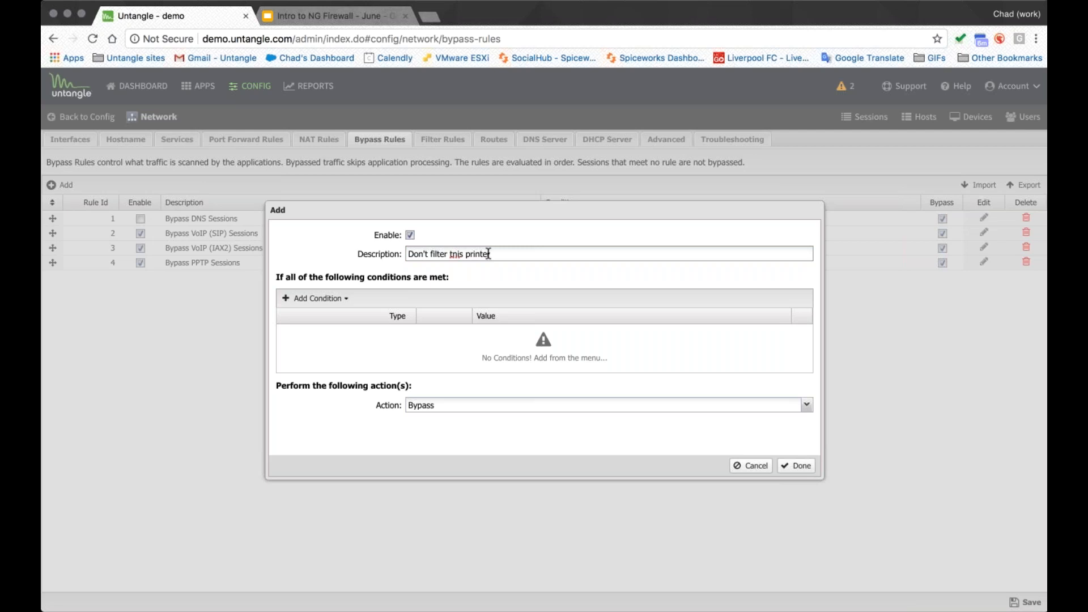
pyautogui.click(314, 299)
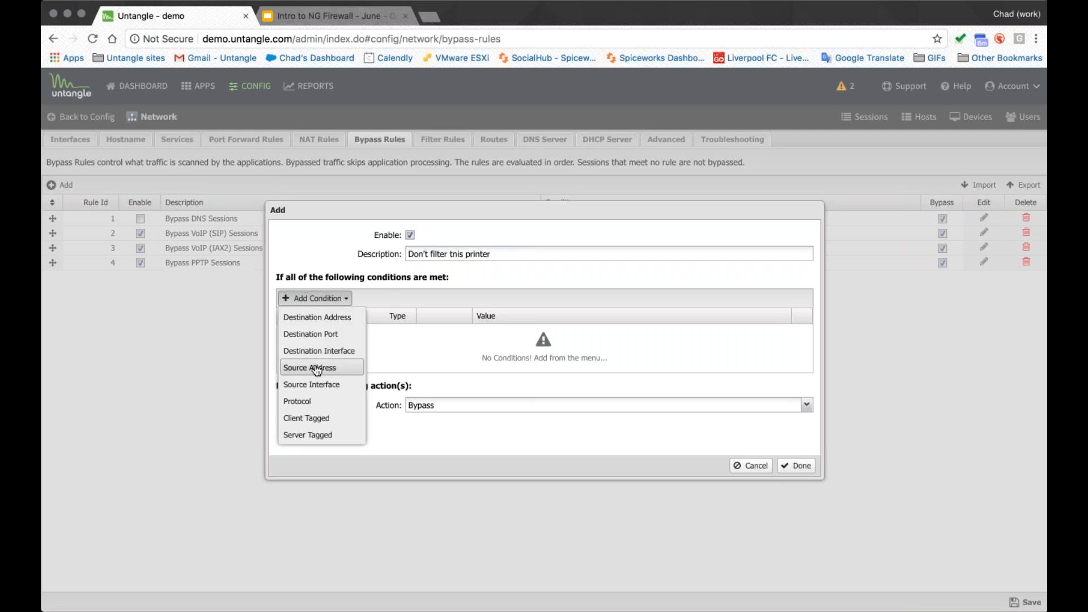
pyautogui.click(295, 366)
pyautogui.write('9')
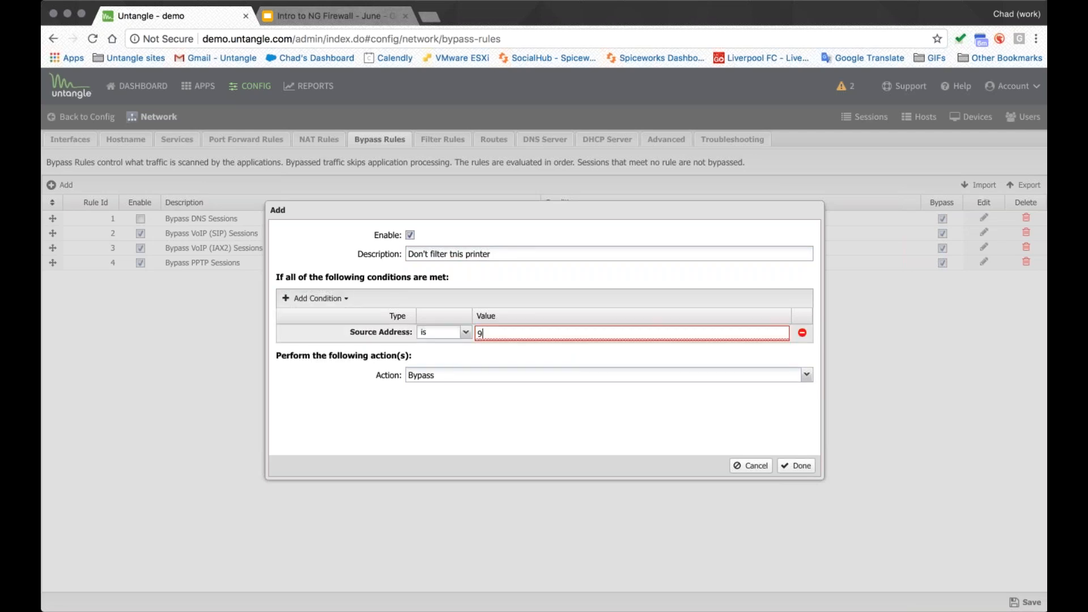
pyautogui.press('BackSpace')
pyautogui.write('192.168.1.12')
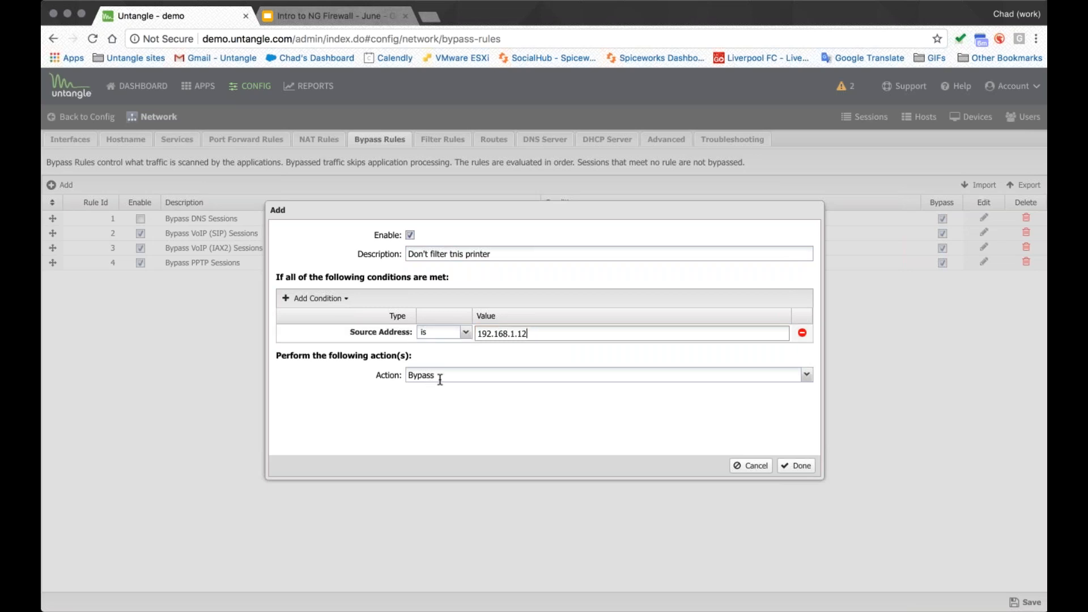
pyautogui.click(794, 467)
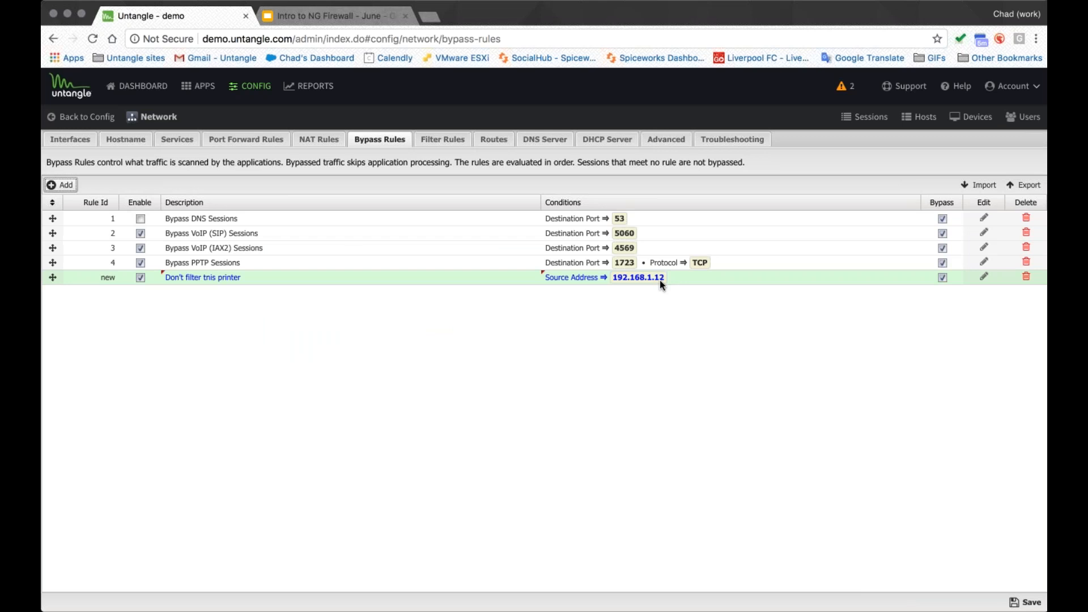
pyautogui.click(62, 185)
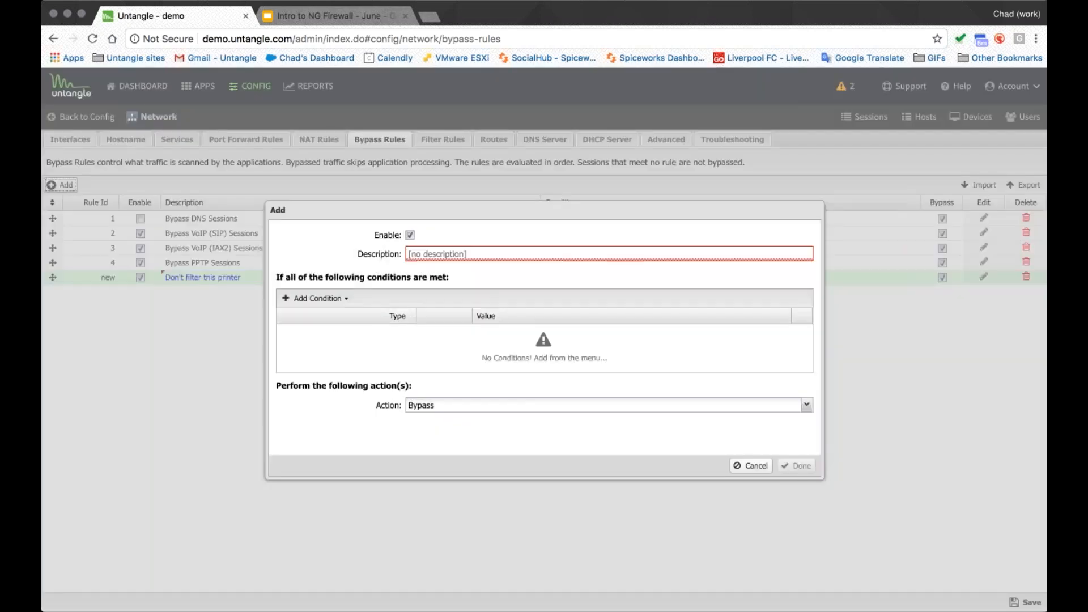
pyautogui.click(316, 298)
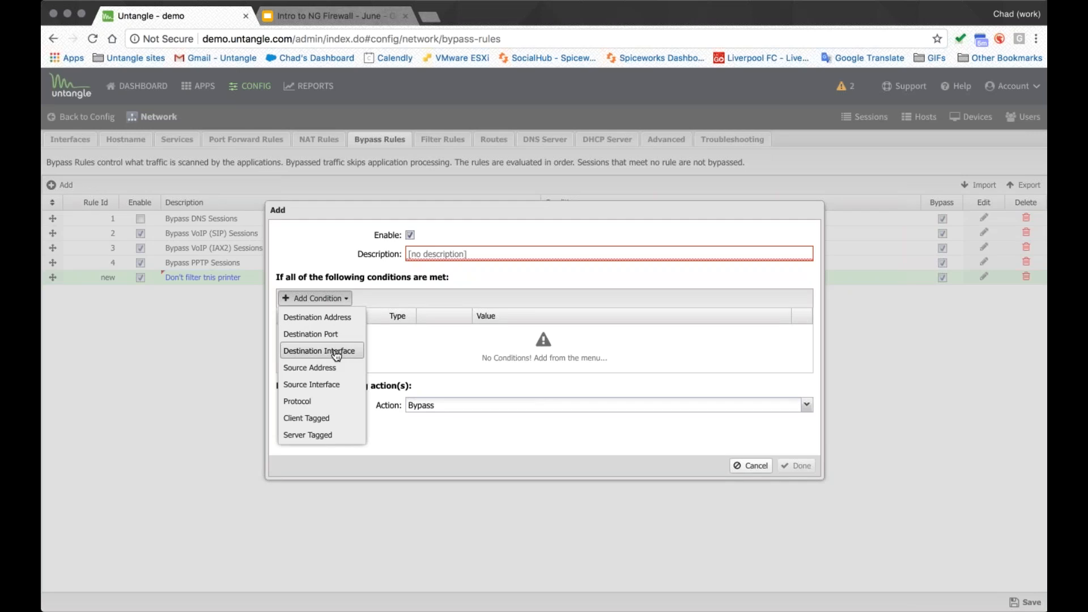
pyautogui.click(336, 355)
pyautogui.click(509, 351)
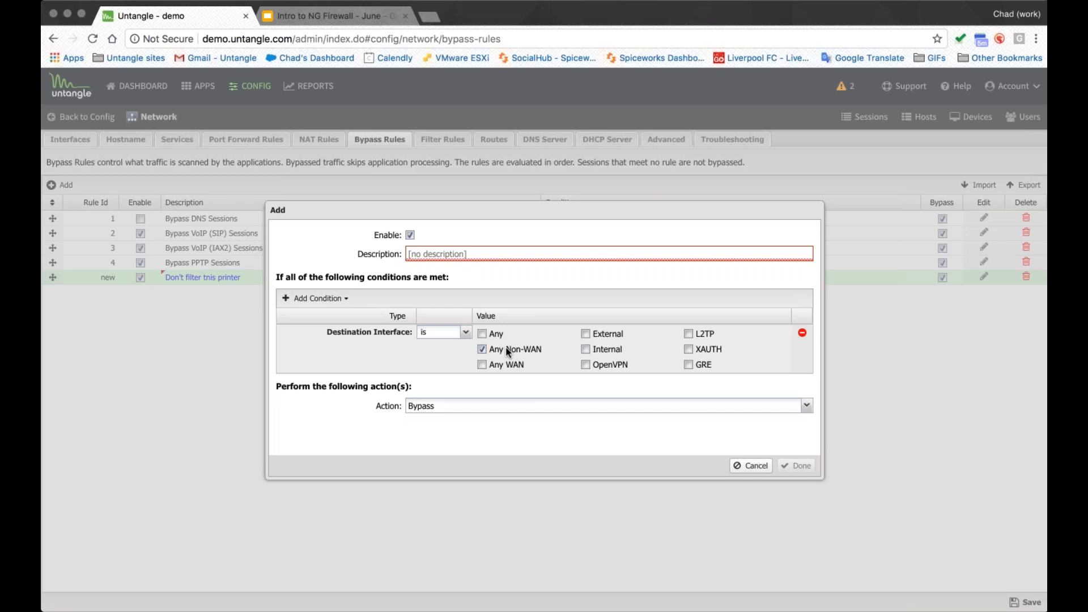
pyautogui.click(751, 465)
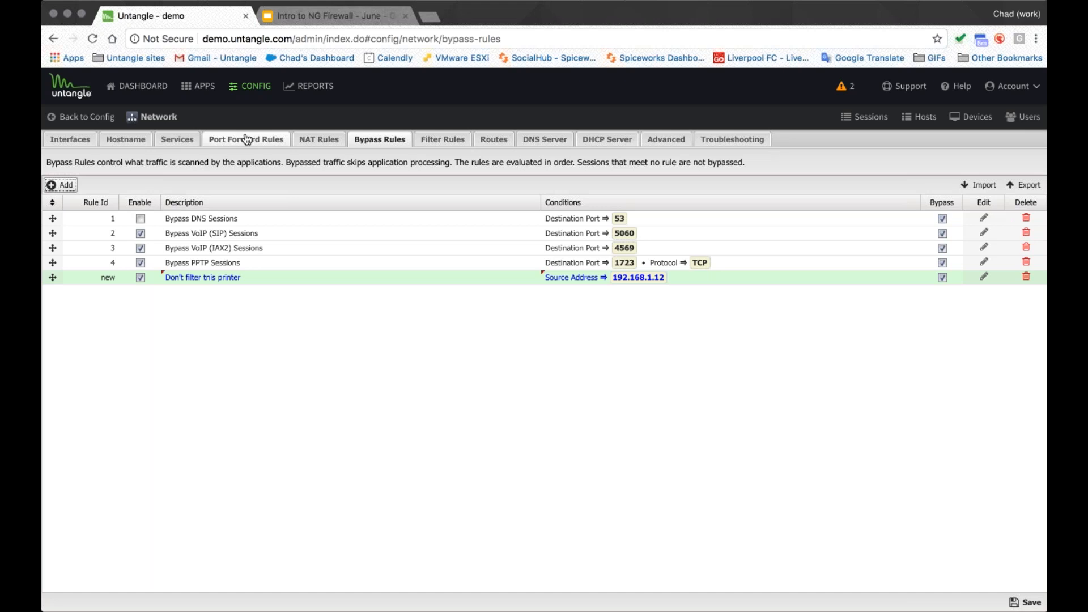
# - Open the Advanced network settings and view the QoS page and its QoS Rules
pyautogui.click(664, 140)
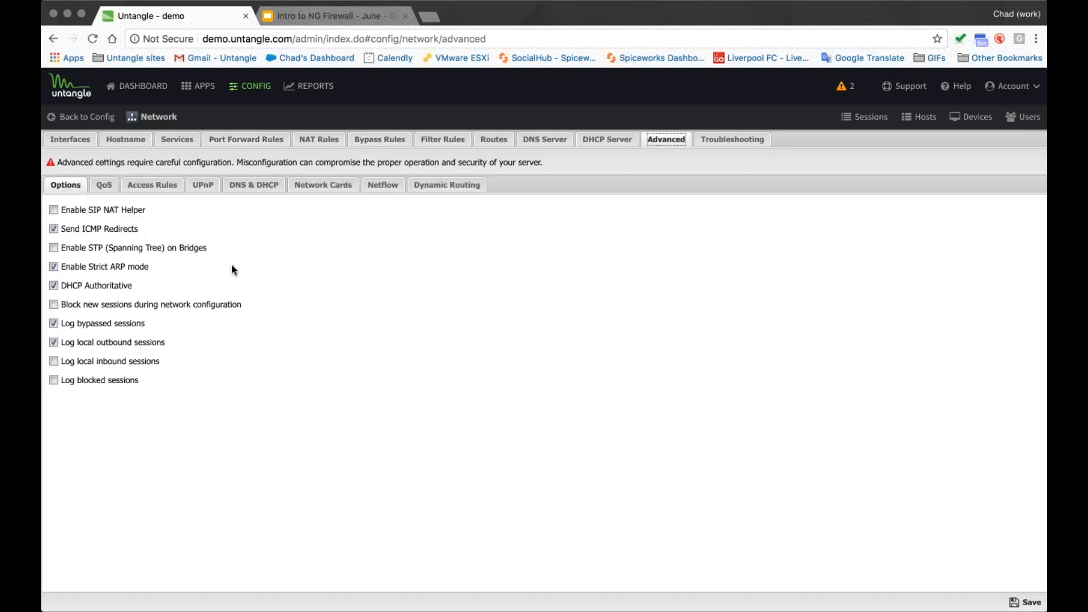
pyautogui.click(104, 185)
pyautogui.click(120, 222)
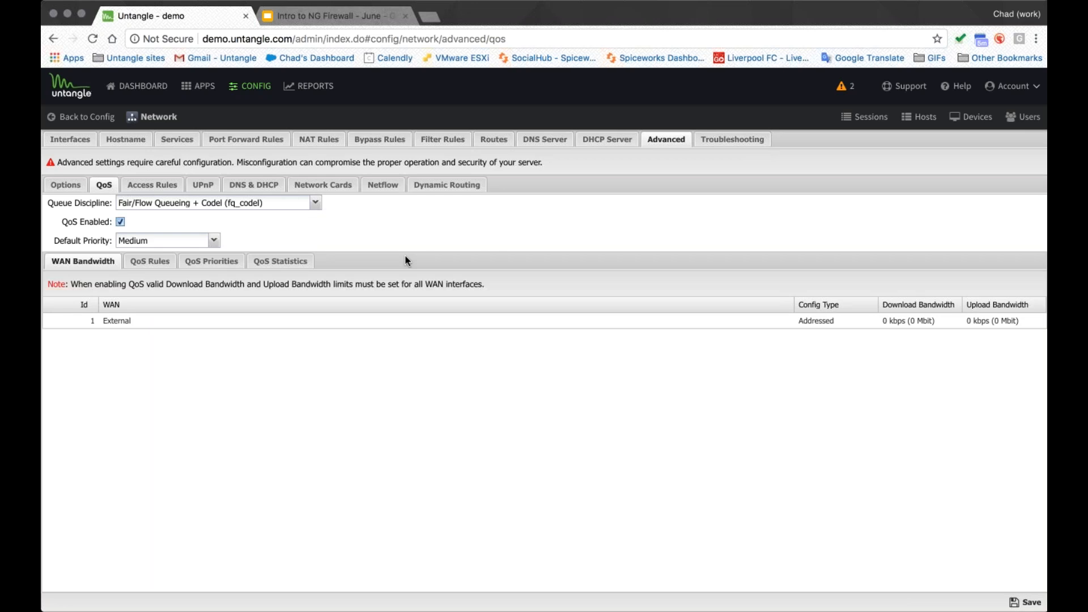
pyautogui.click(150, 261)
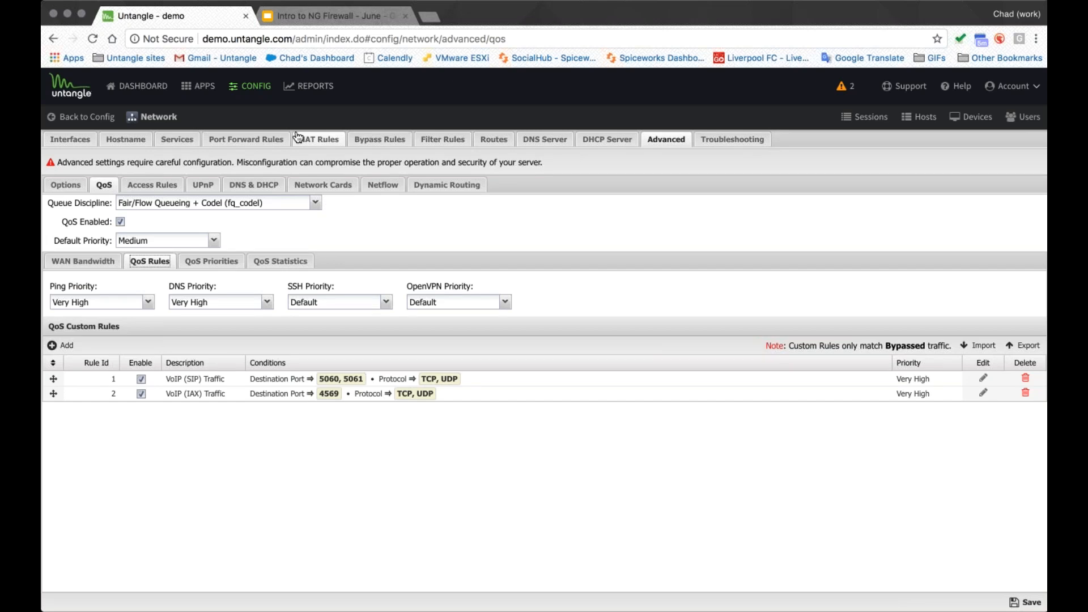
# - Leave the network settings without saving, and compare the app lists of the Teacher and Default policies in Policy Manager
pyautogui.click(199, 86)
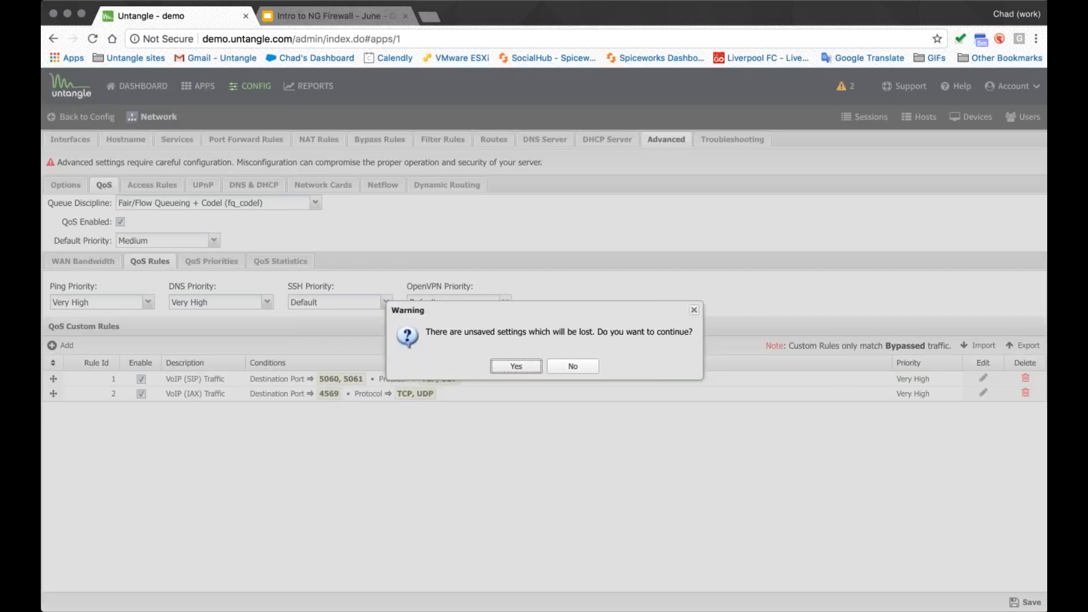
pyautogui.click(517, 366)
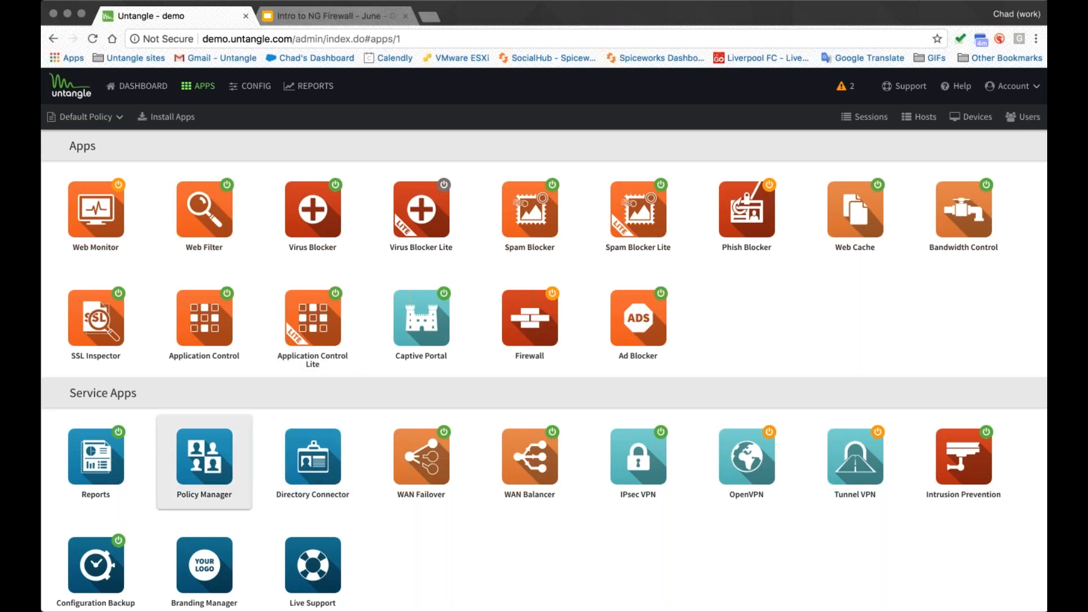
pyautogui.click(204, 459)
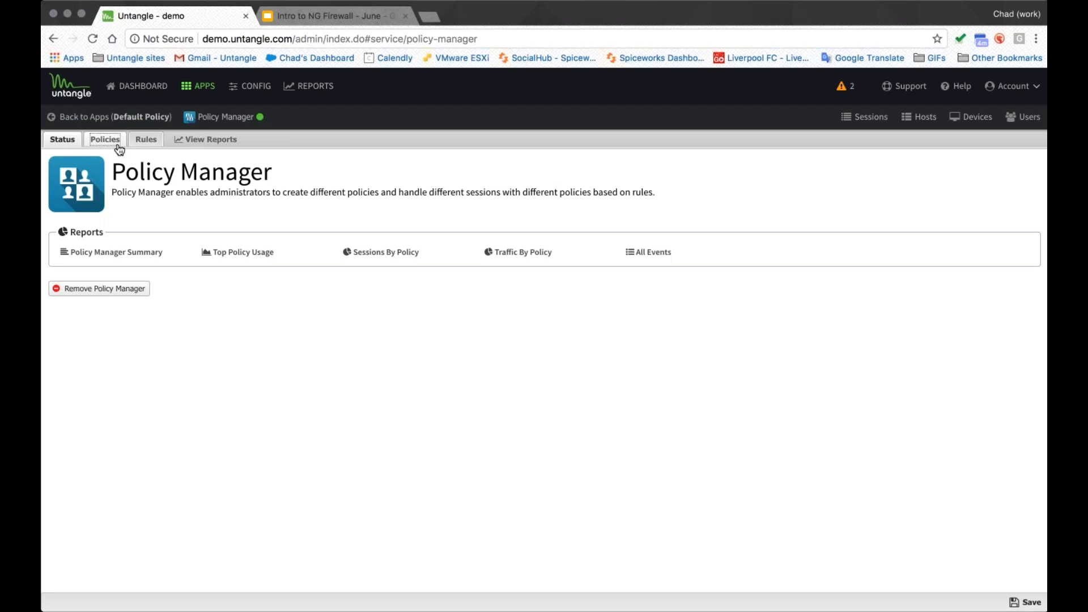
pyautogui.click(105, 140)
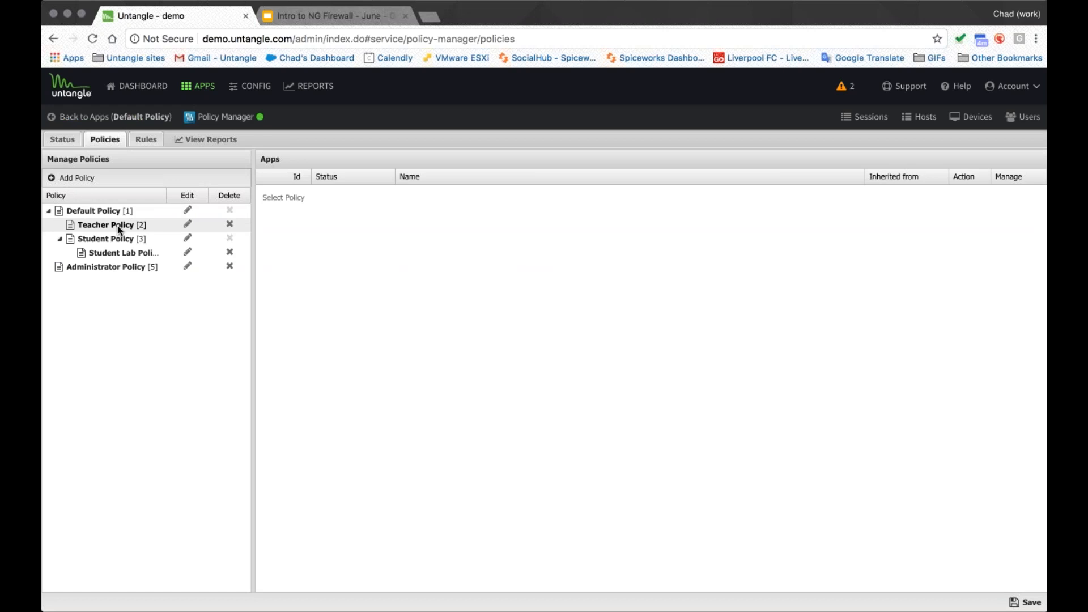
pyautogui.click(118, 226)
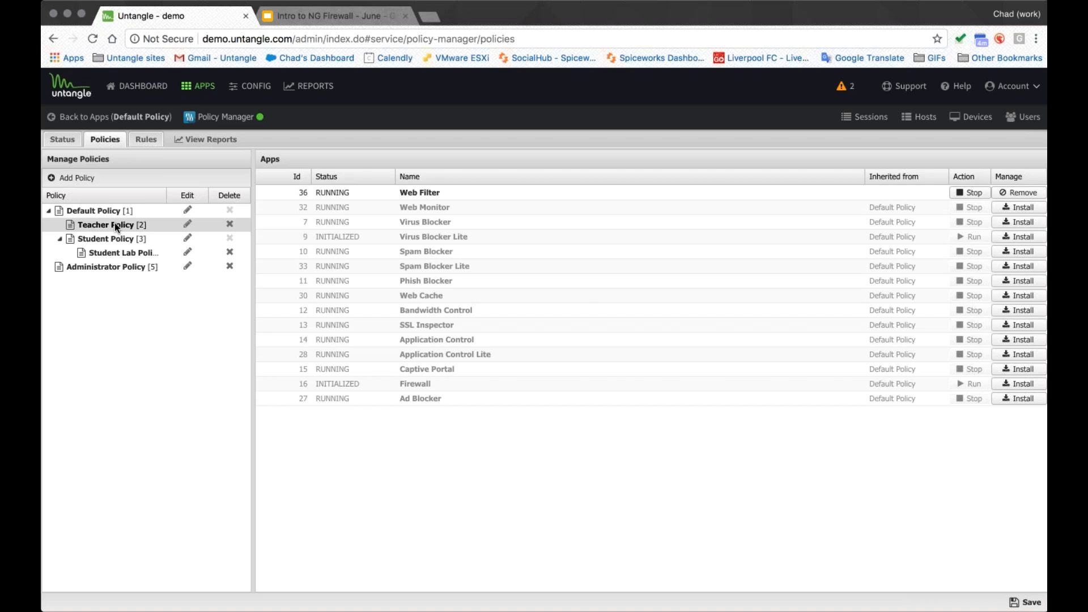
pyautogui.click(136, 210)
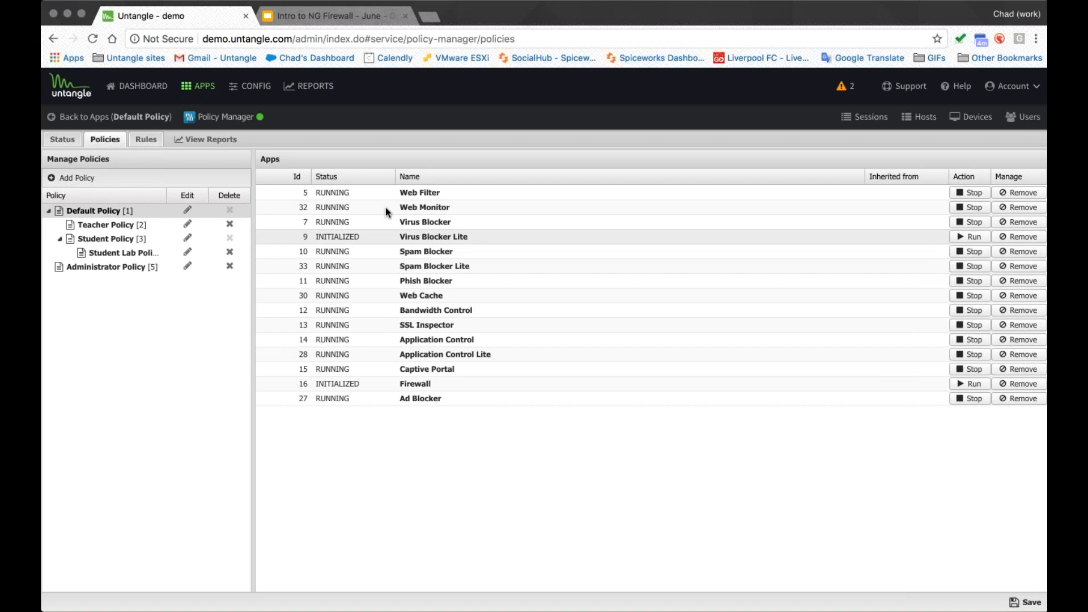
pyautogui.click(123, 225)
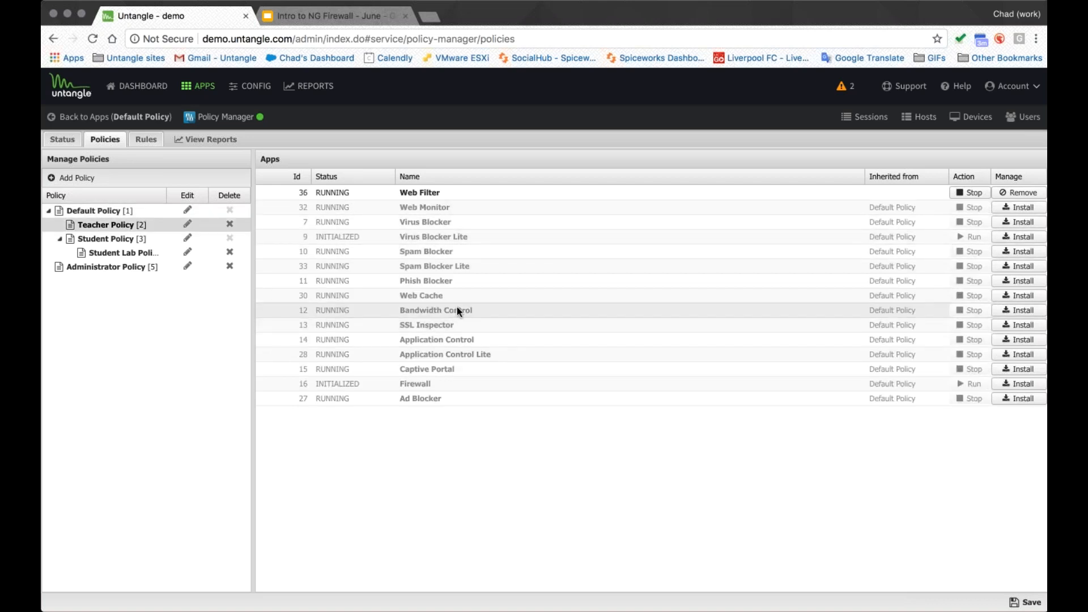
# - Switch the apps view to Teacher Policy and browse the apps available to install in it
pyautogui.click(136, 117)
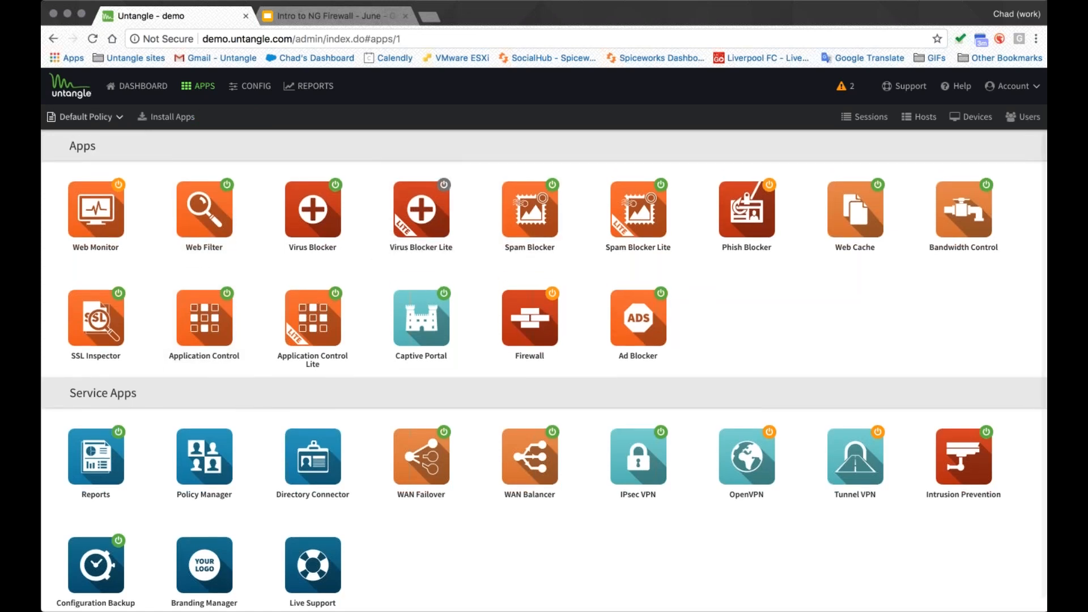
pyautogui.click(85, 117)
pyautogui.click(95, 158)
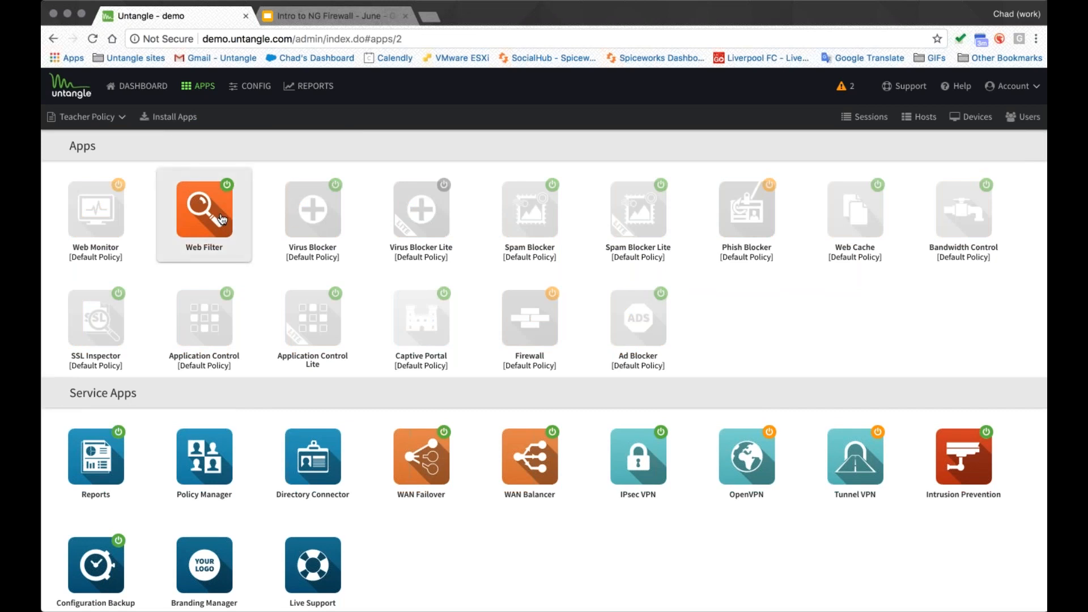
pyautogui.click(183, 119)
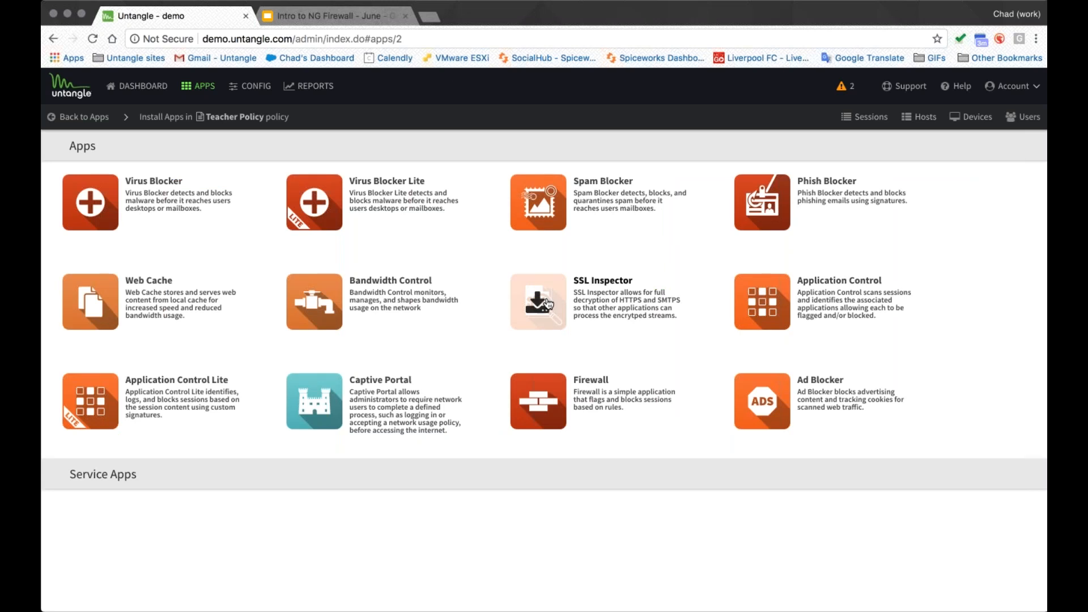
pyautogui.click(127, 124)
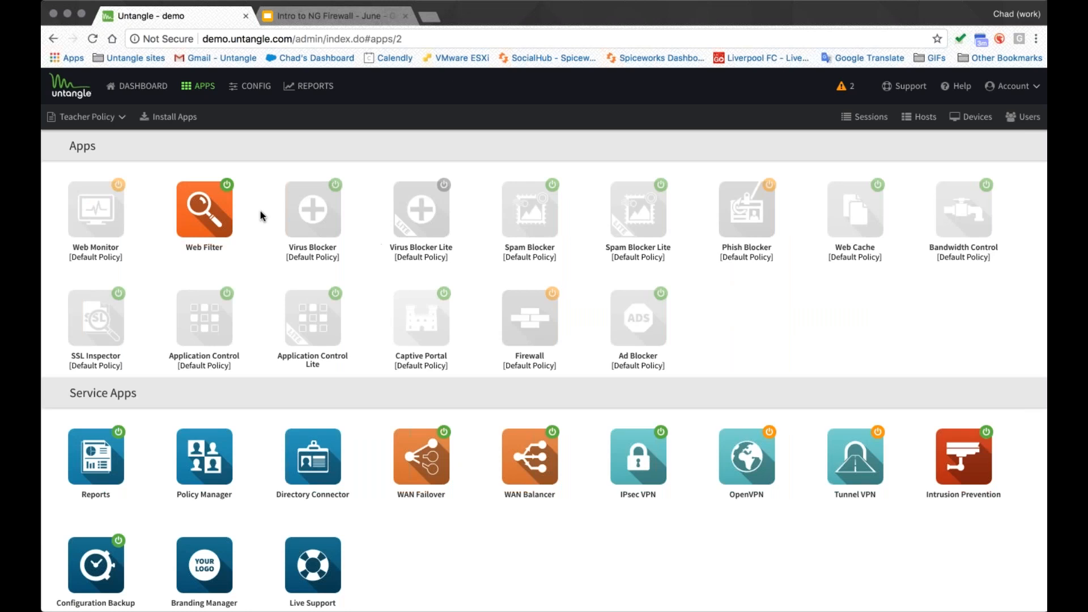
# - Open Web Filter in Teacher Policy and add a rule described as Social Networking for the user's username
pyautogui.click(204, 215)
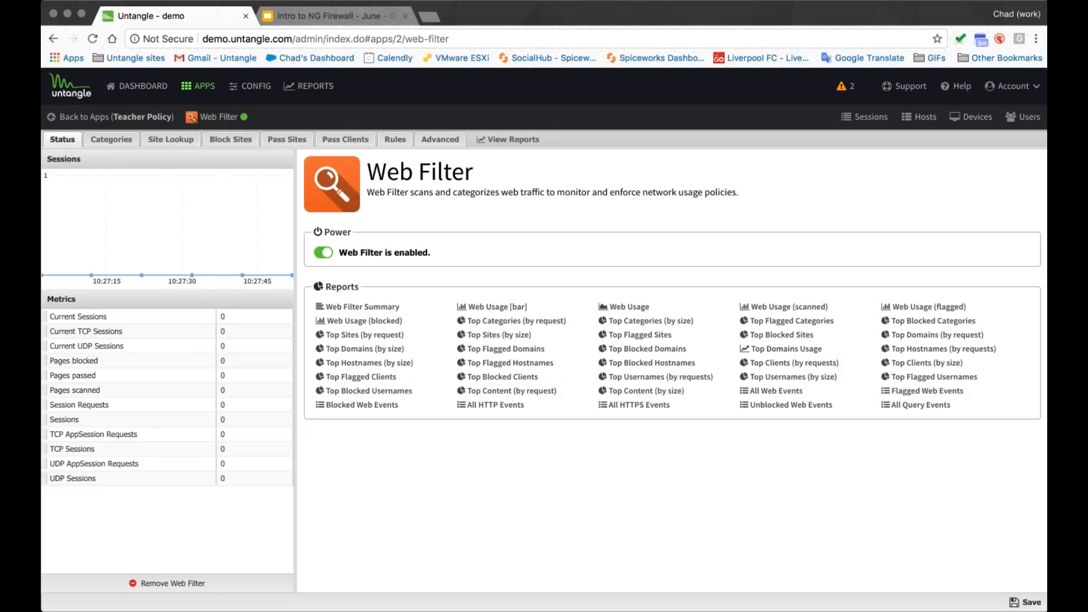
pyautogui.click(395, 140)
pyautogui.click(60, 184)
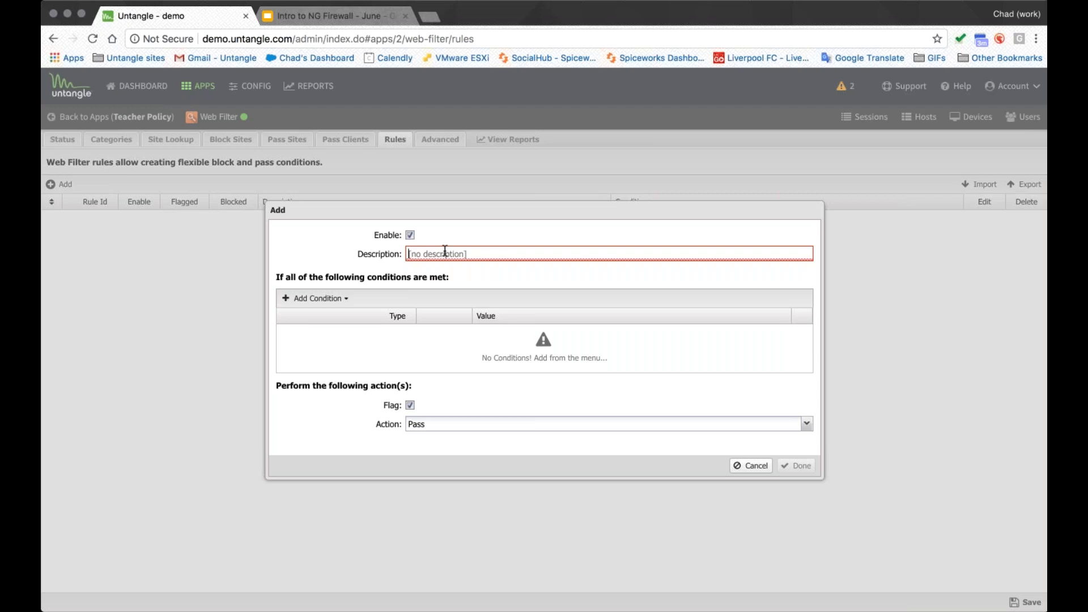
pyautogui.write('oci')
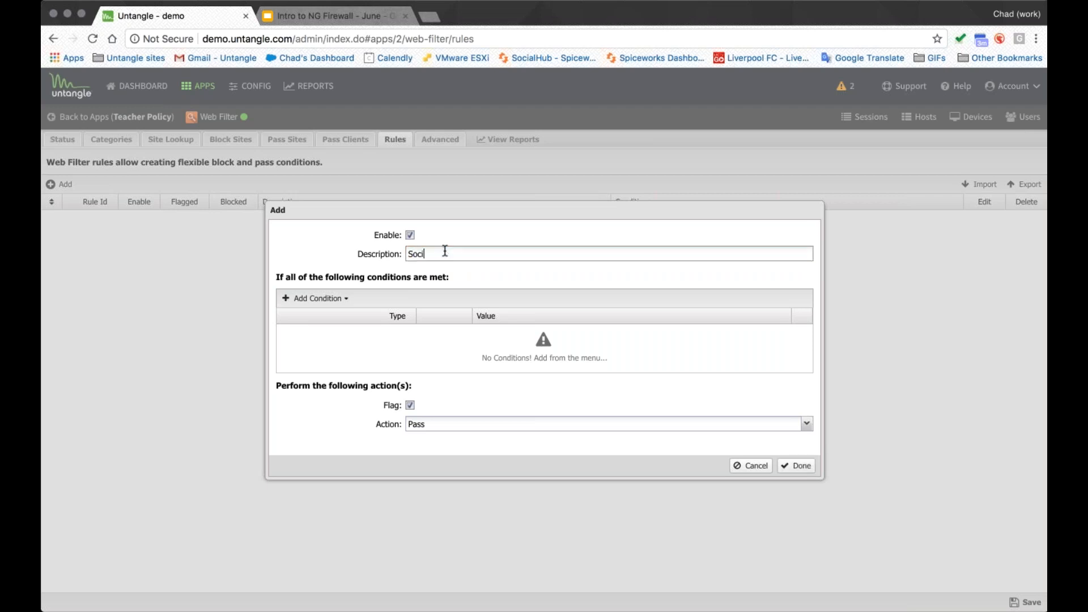
pyautogui.write('al Networking for JSmith2')
# - Add a Username condition to the rule with the user's username as its value
pyautogui.click(322, 308)
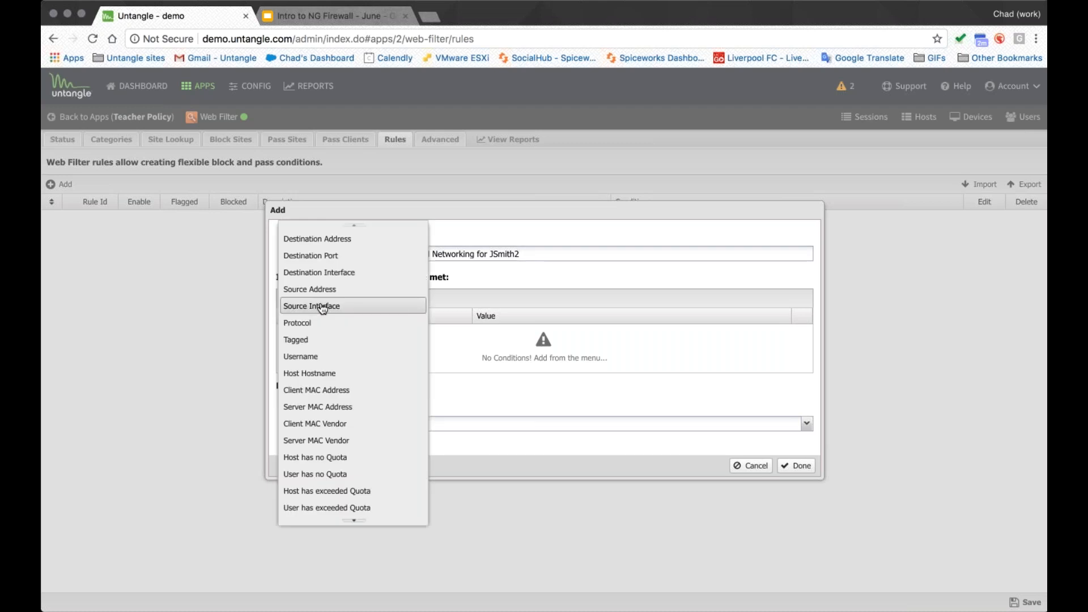
pyautogui.click(324, 356)
pyautogui.click(527, 333)
pyautogui.write('JSmith2')
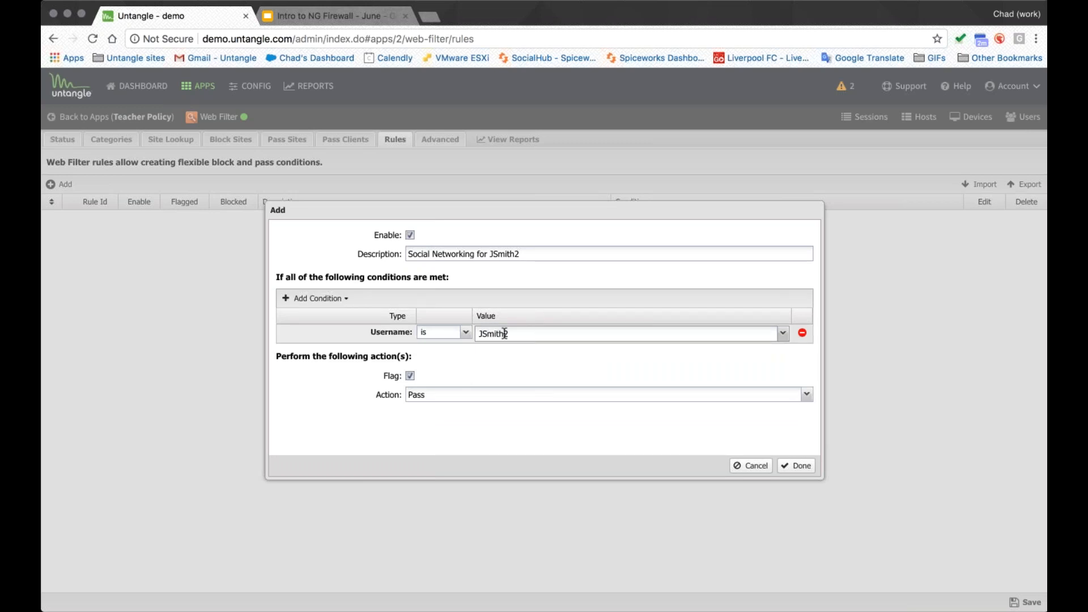
# - Add a Web Filter: Category condition with the value Social Networking
pyautogui.click(335, 301)
pyautogui.scroll(-3, 374, 366)
pyautogui.scroll(-2, 374, 366)
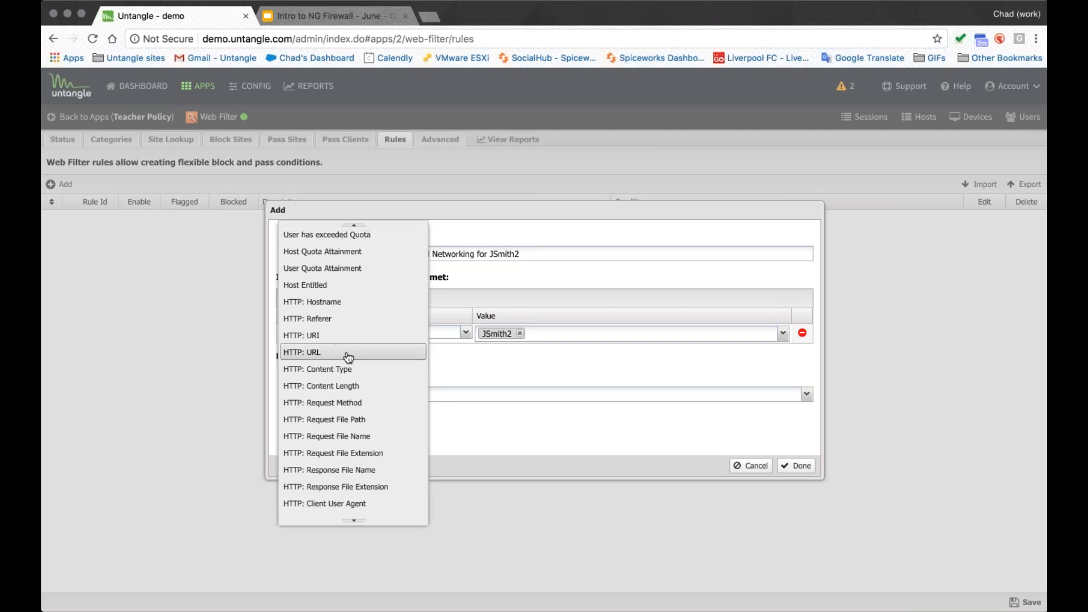
pyautogui.scroll(-5, 377, 357)
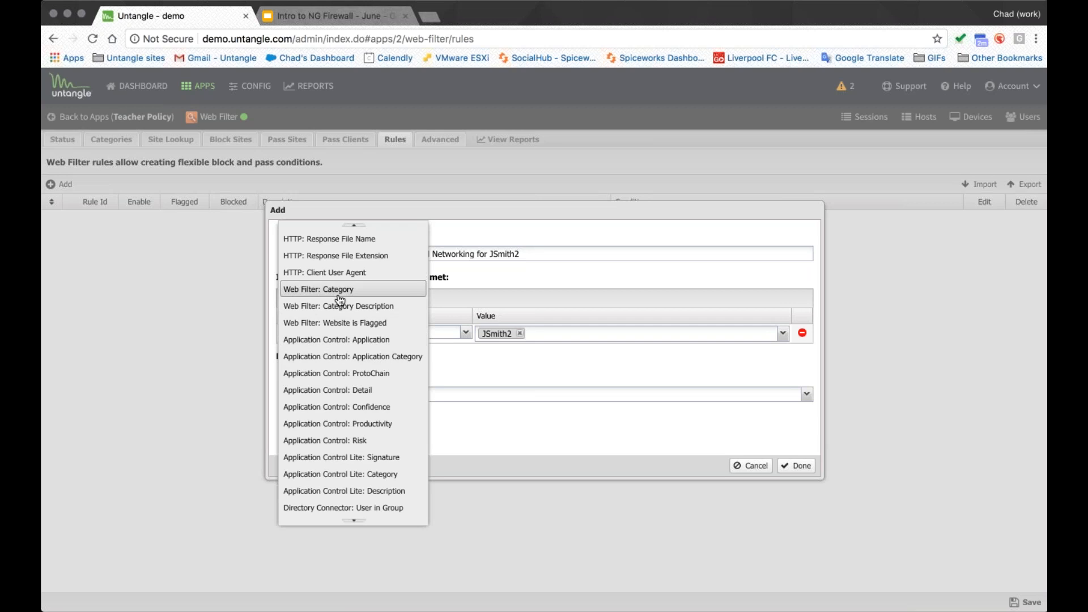
pyautogui.click(339, 293)
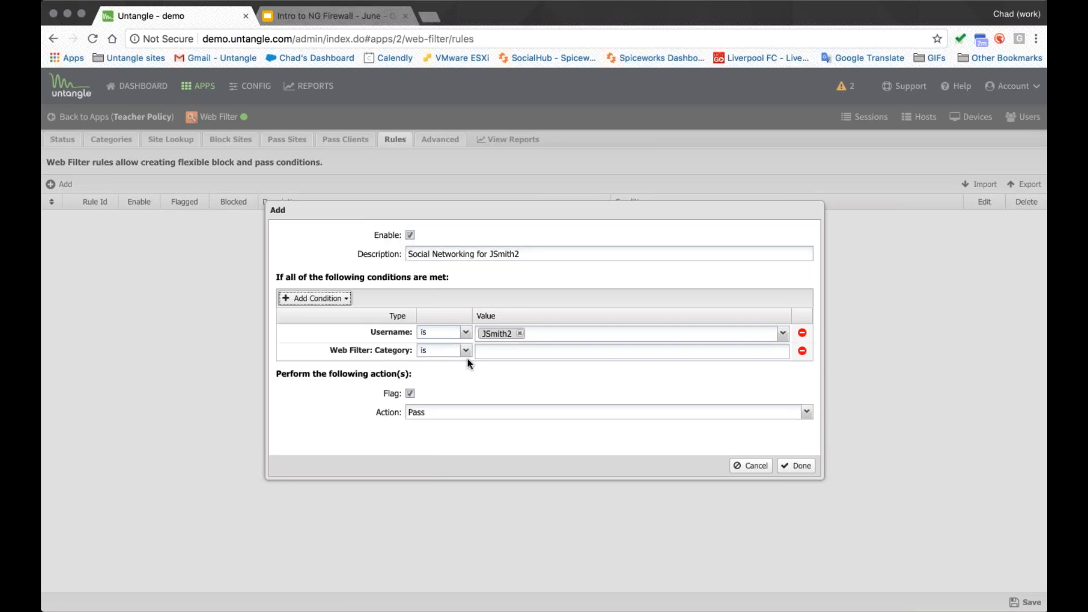
pyautogui.write('Socia')
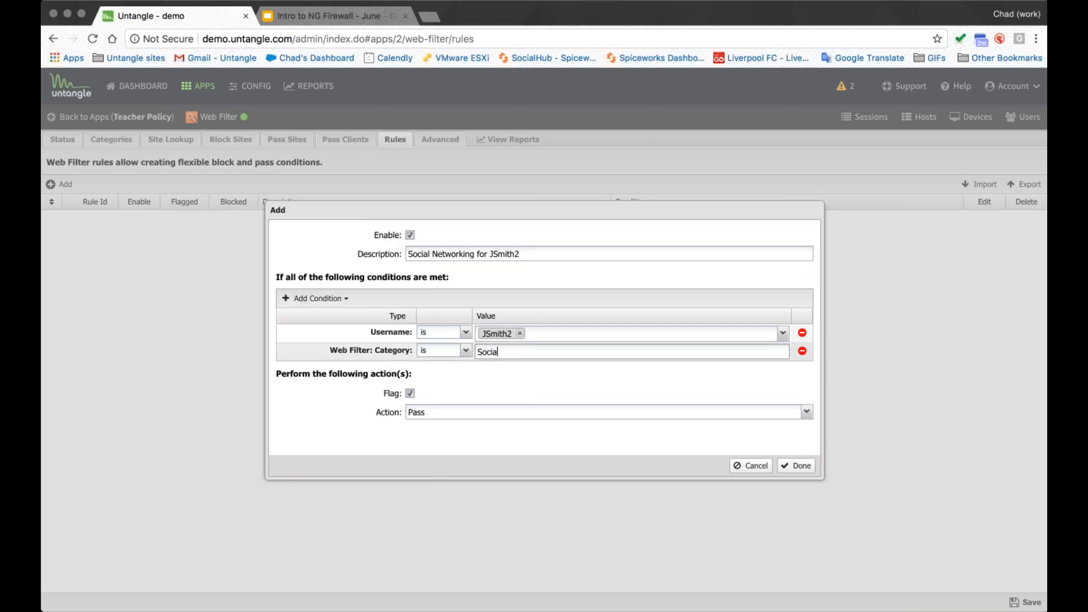
pyautogui.write('l Networking')
# - Add an Application Control: Application condition listing TWITTER,FACEBOOK,INSTAGRM,SNAPCHAT
pyautogui.click(306, 298)
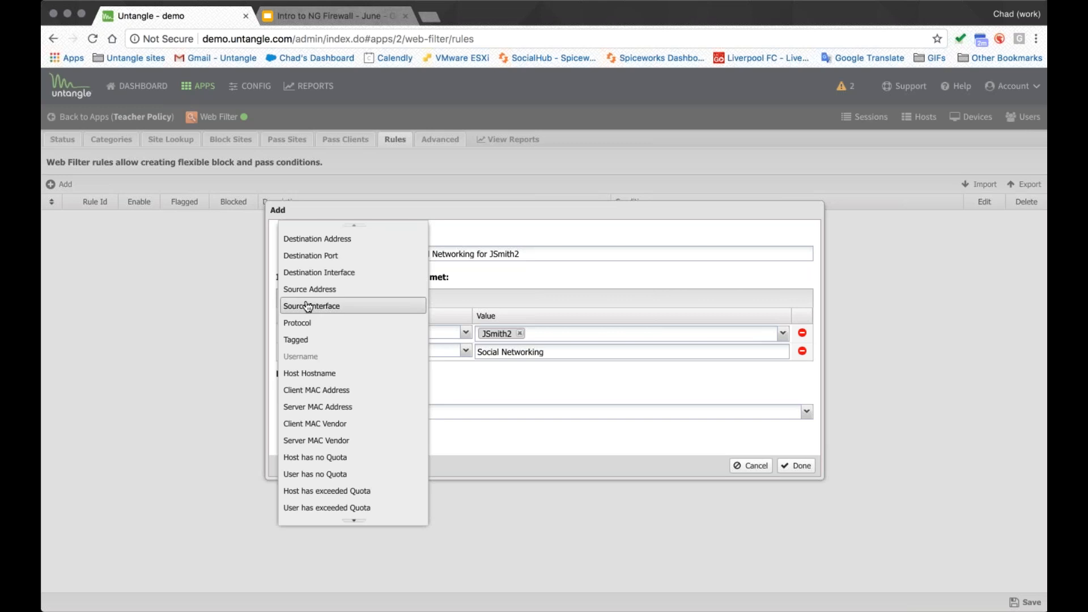
pyautogui.scroll(-10, 351, 448)
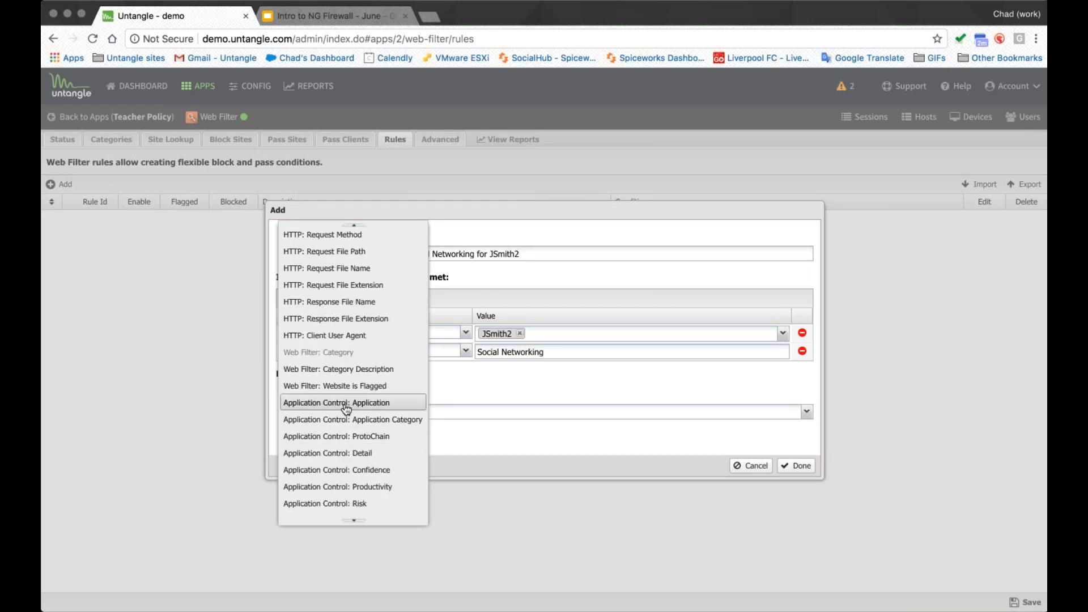
pyautogui.click(348, 404)
pyautogui.click(509, 368)
pyautogui.write('TW')
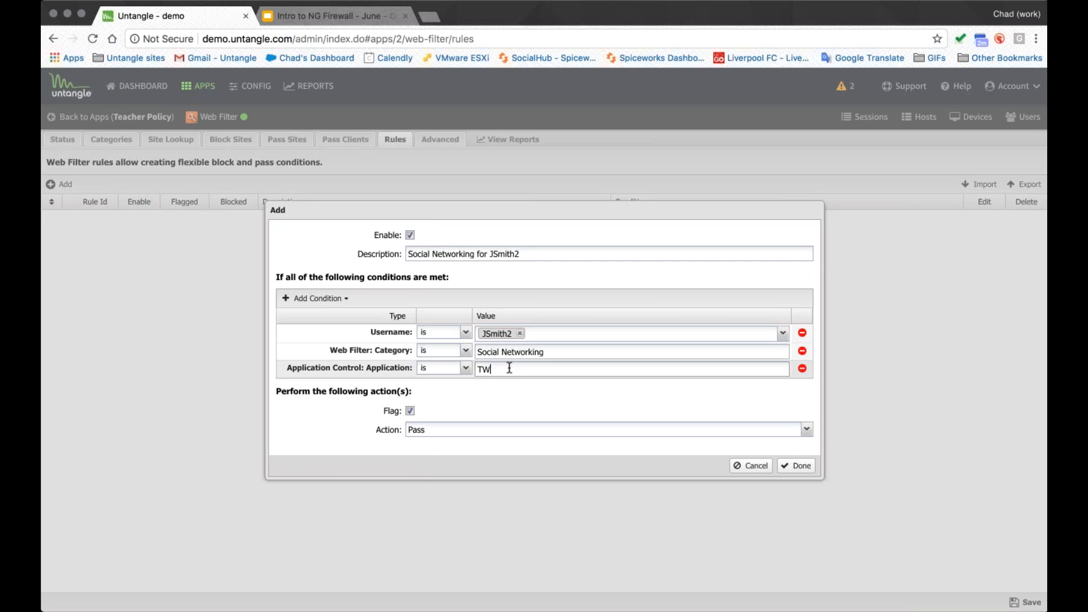
pyautogui.write('ITTER,FACEBOOK,INSTAGRM')
pyautogui.doubleClick(568, 371)
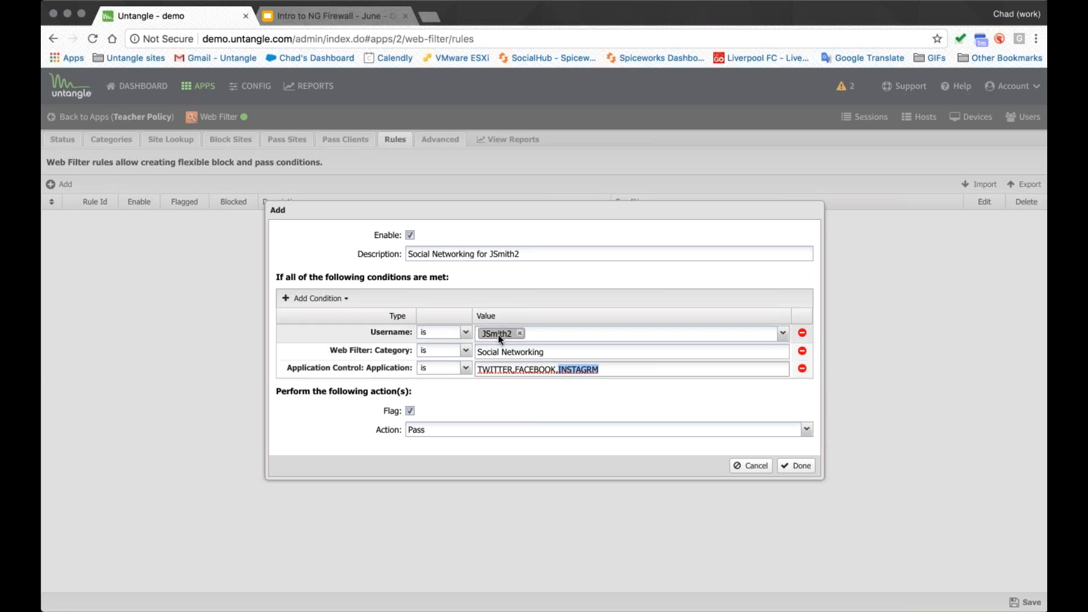
pyautogui.moveTo(479, 352); pyautogui.dragTo(544, 353)
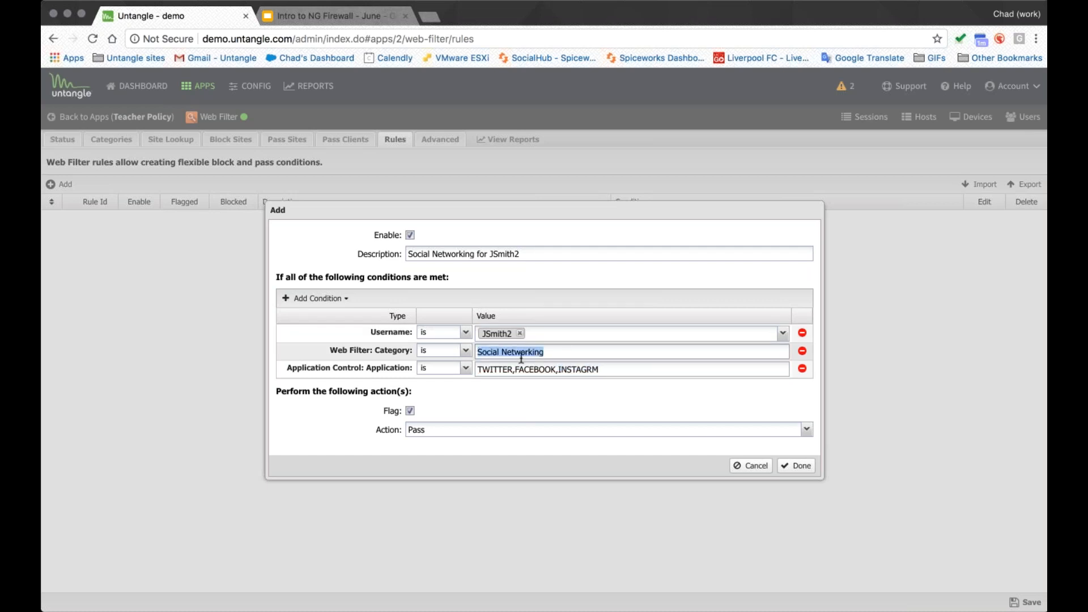
pyautogui.click(615, 370)
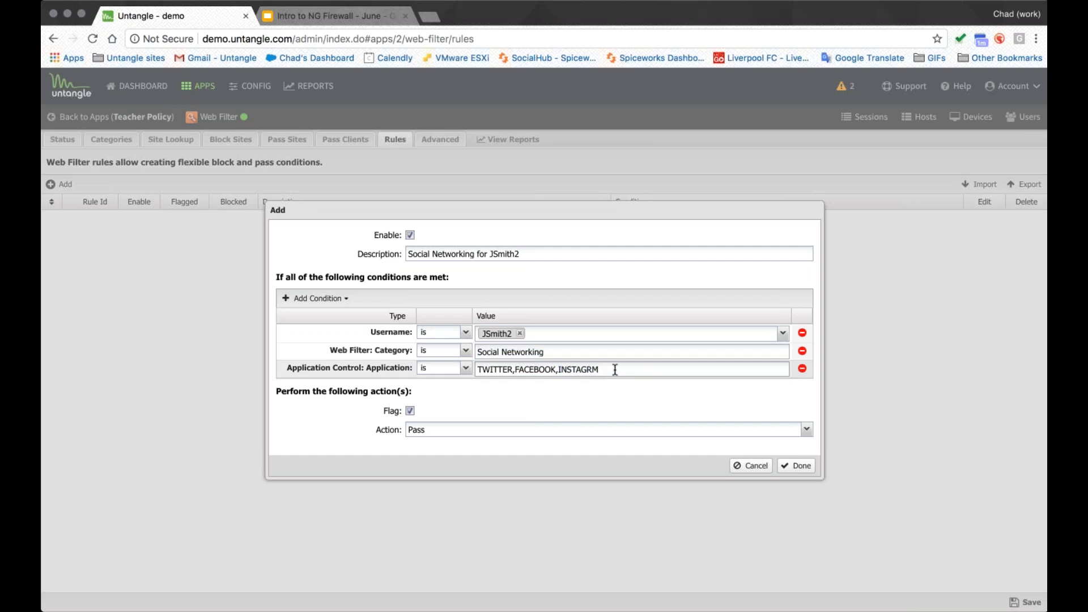
pyautogui.write(',SNAPCHAT')
# - Set the rule's action to Pass and finish adding the rule
pyautogui.click(807, 430)
pyautogui.click(430, 411)
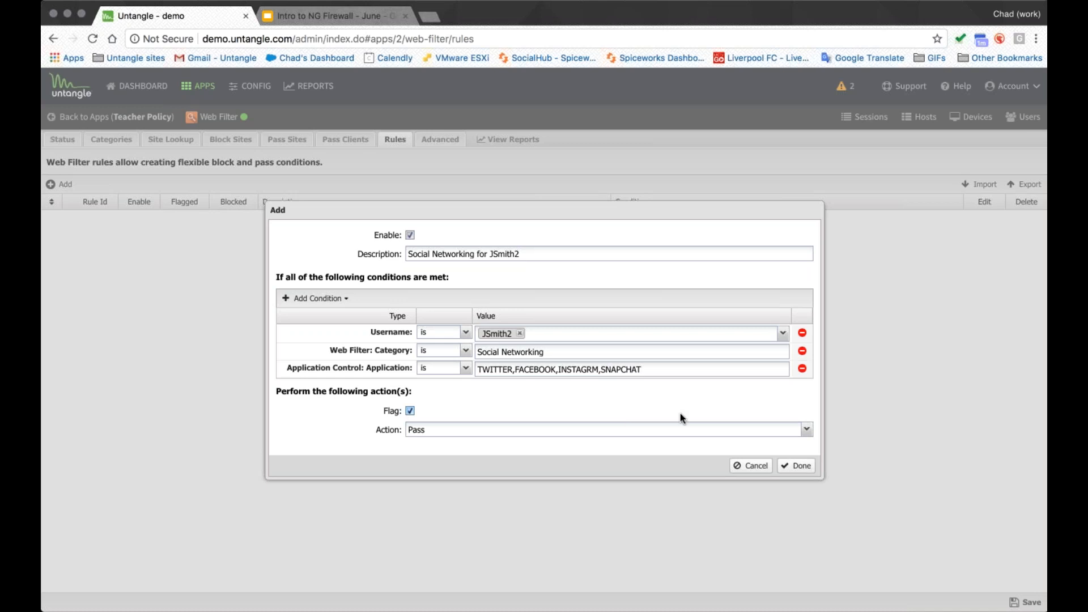
pyautogui.click(797, 465)
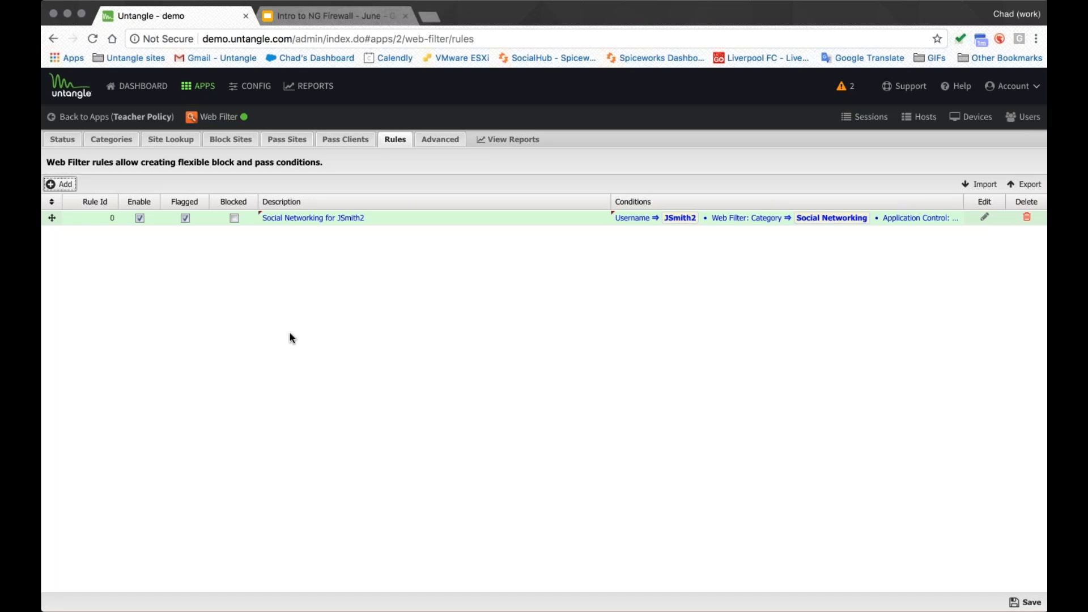
# - Return to the apps and open the Policy Manager's rules through the policy menu's Manage Policies
pyautogui.click(140, 117)
pyautogui.click(507, 368)
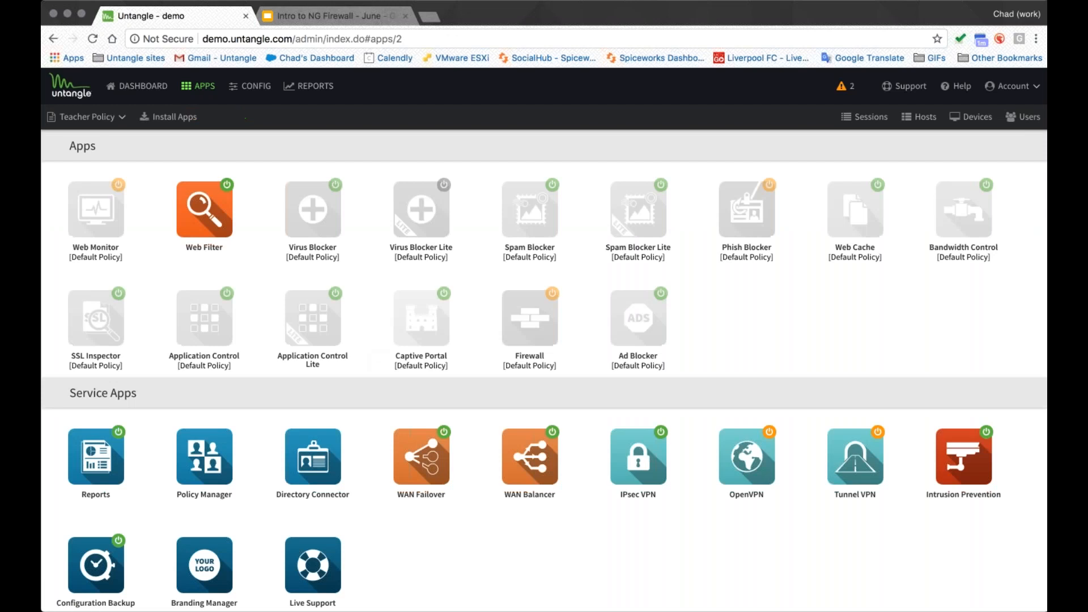
pyautogui.click(97, 117)
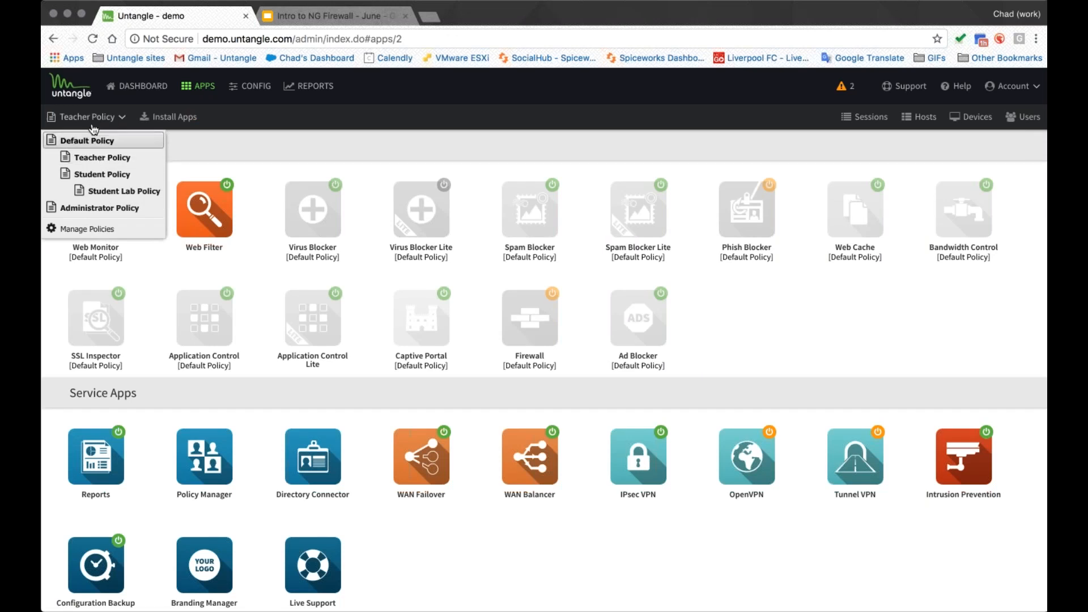
pyautogui.click(86, 229)
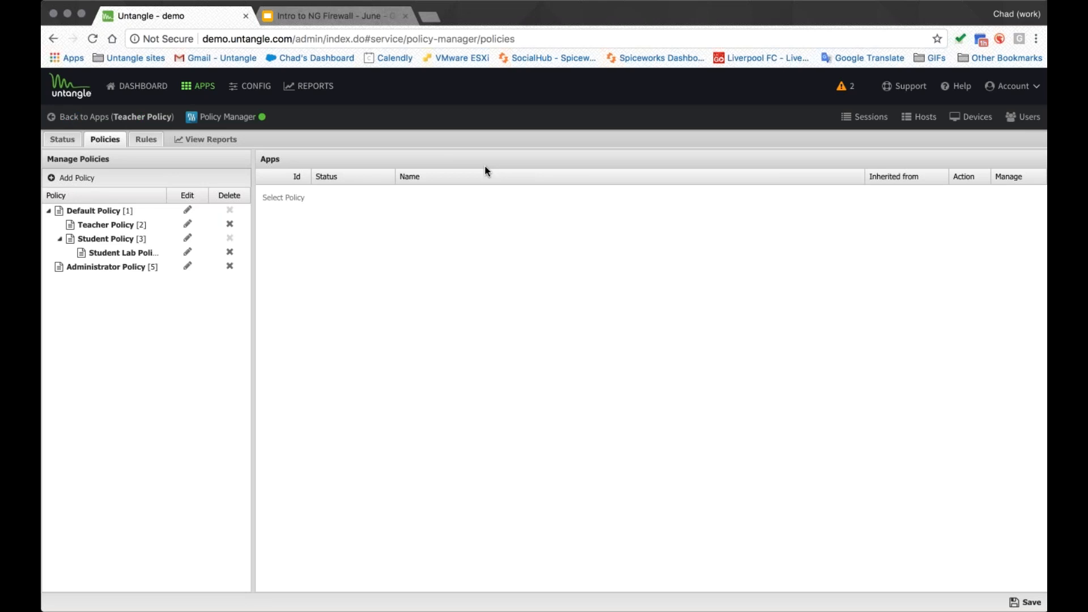
pyautogui.click(146, 139)
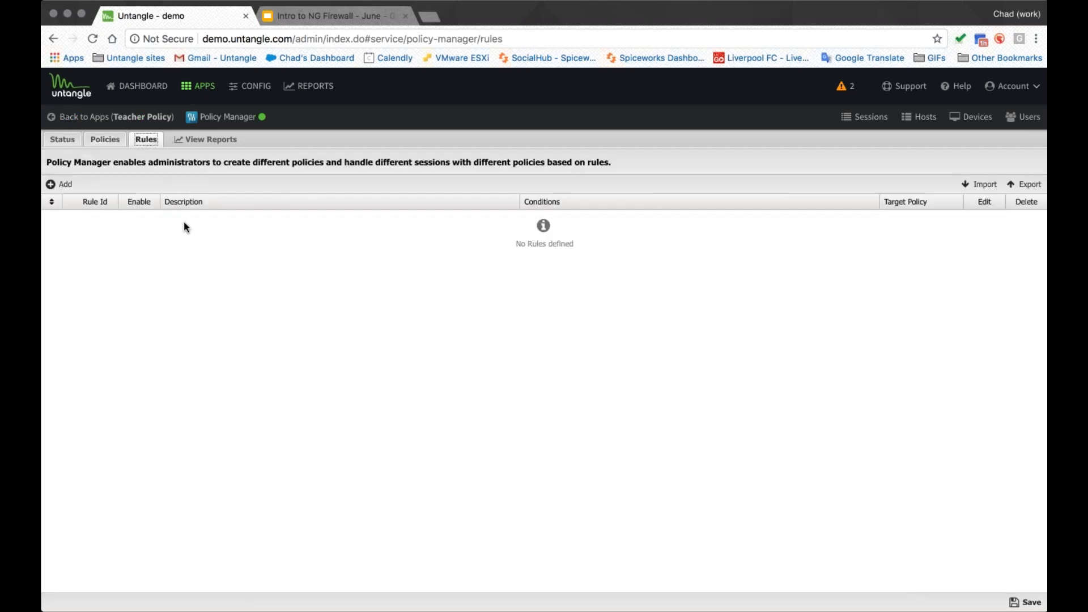
# - Start a new Policy Manager rule with a Directory Connector: User in Group condition
pyautogui.click(60, 184)
pyautogui.click(329, 302)
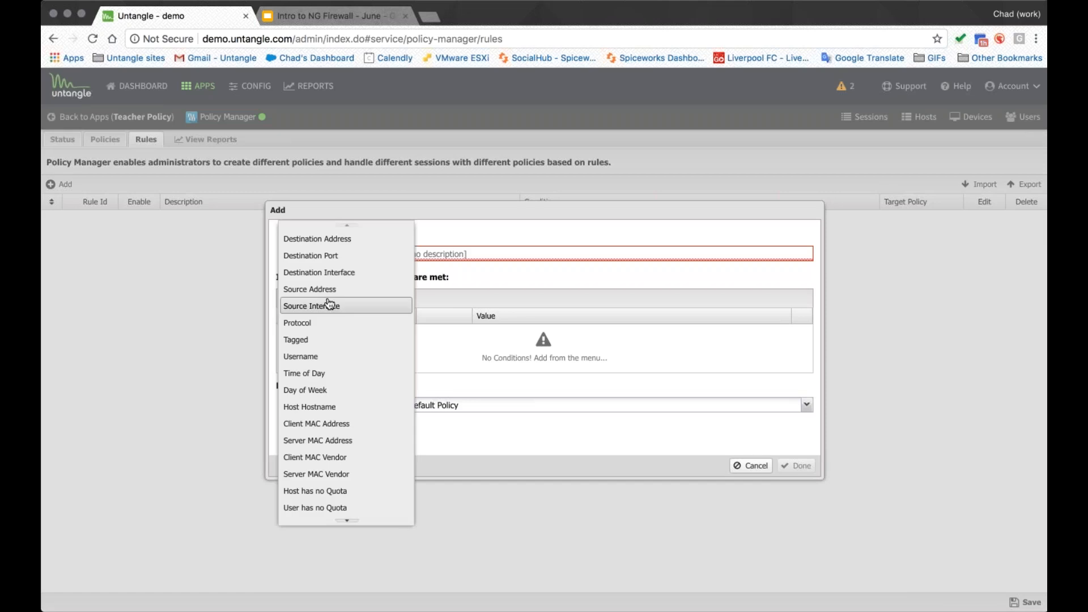
pyautogui.scroll(-3, 358, 431)
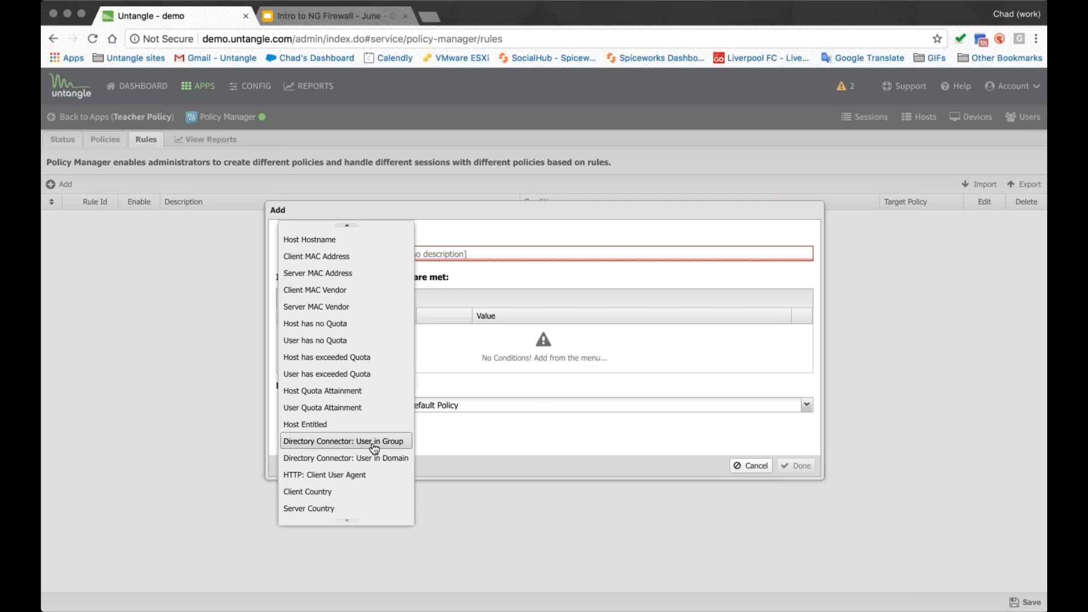
pyautogui.click(374, 445)
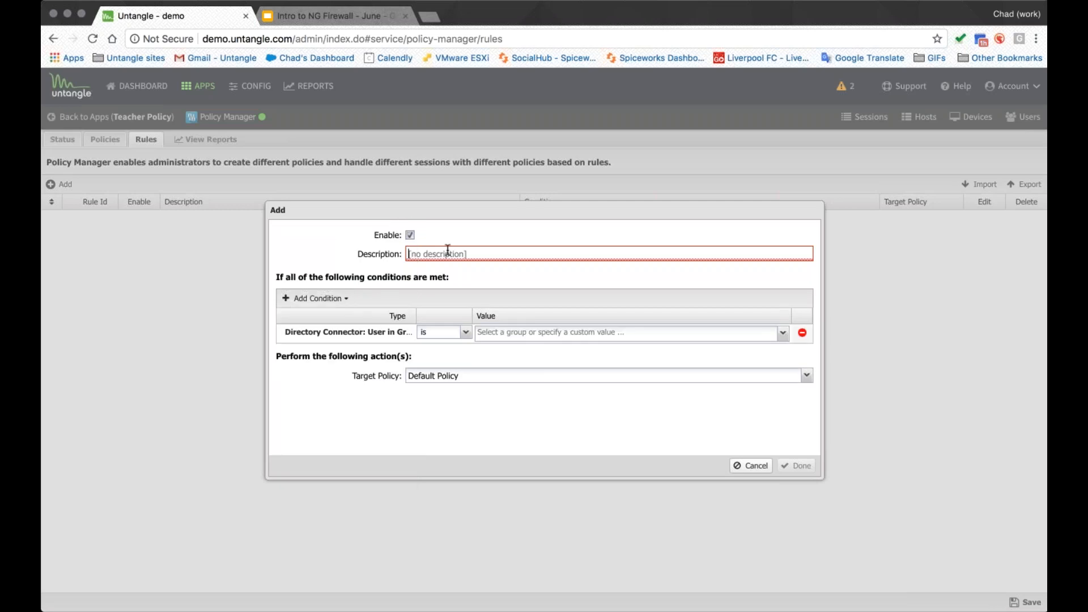
# - Describe the rule as Rule for Teachers and set the group condition's value to Teachers
pyautogui.click(448, 254)
pyautogui.write('Rule for Teachers')
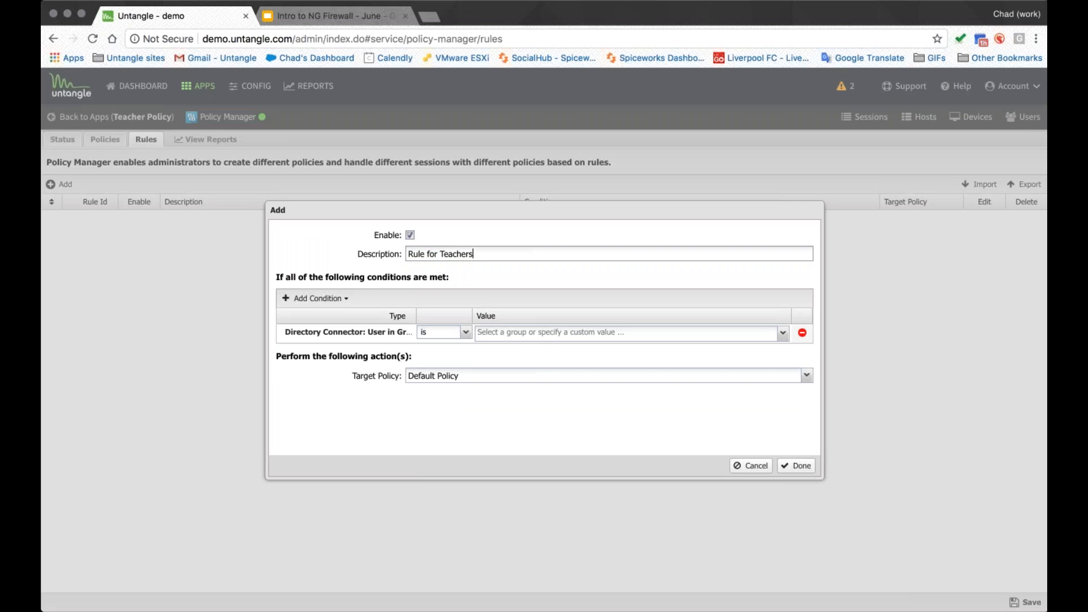
pyautogui.click(526, 333)
pyautogui.write('Teachers')
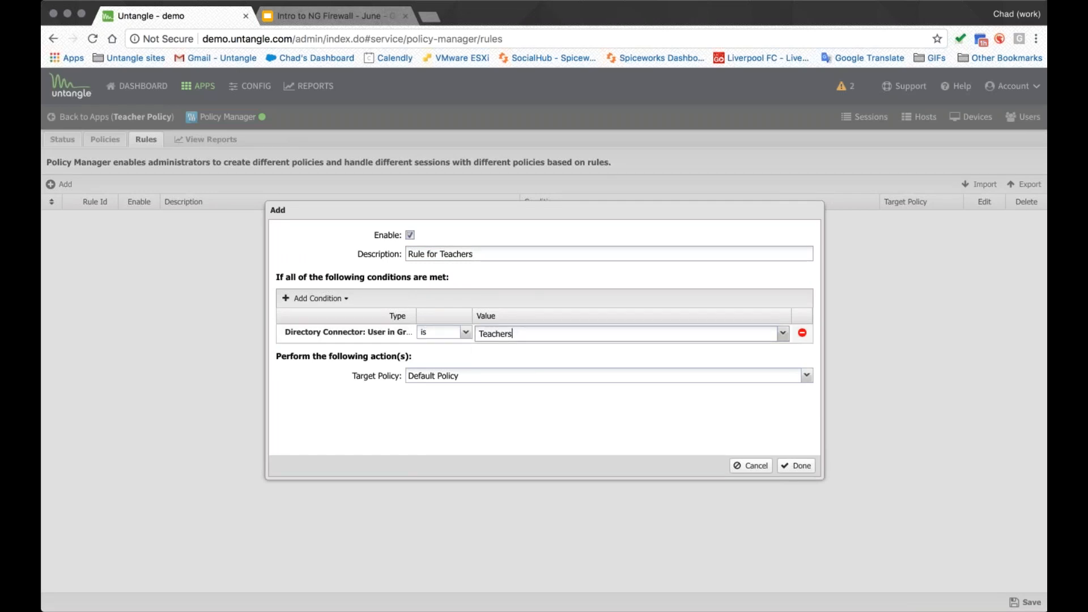
# - Set the rule's target policy to Teacher Policy and add a Time of Day condition from 12:00 to 13:30
pyautogui.click(544, 376)
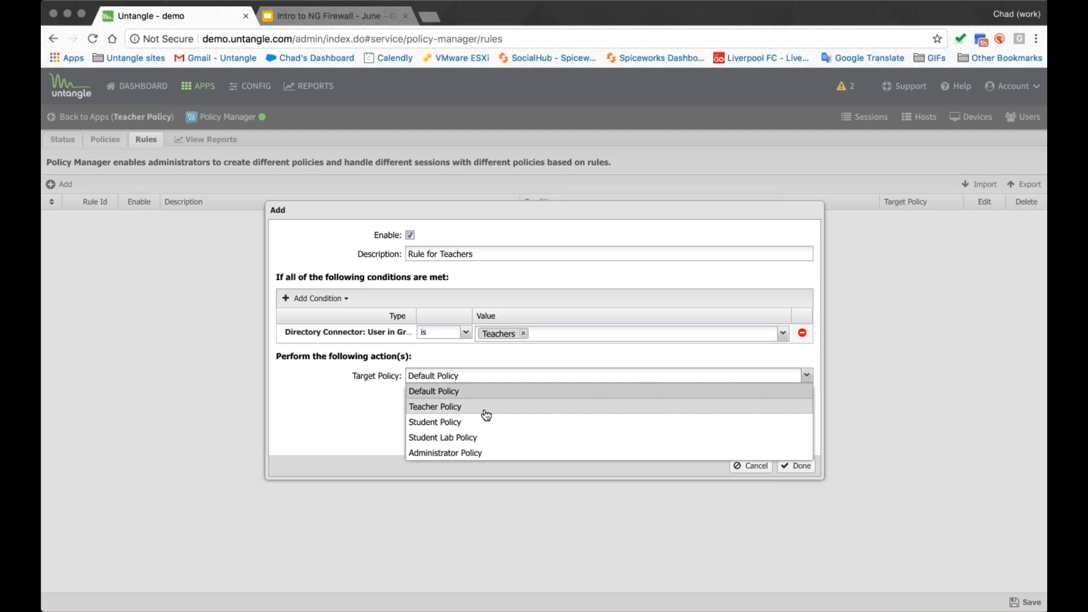
pyautogui.click(448, 406)
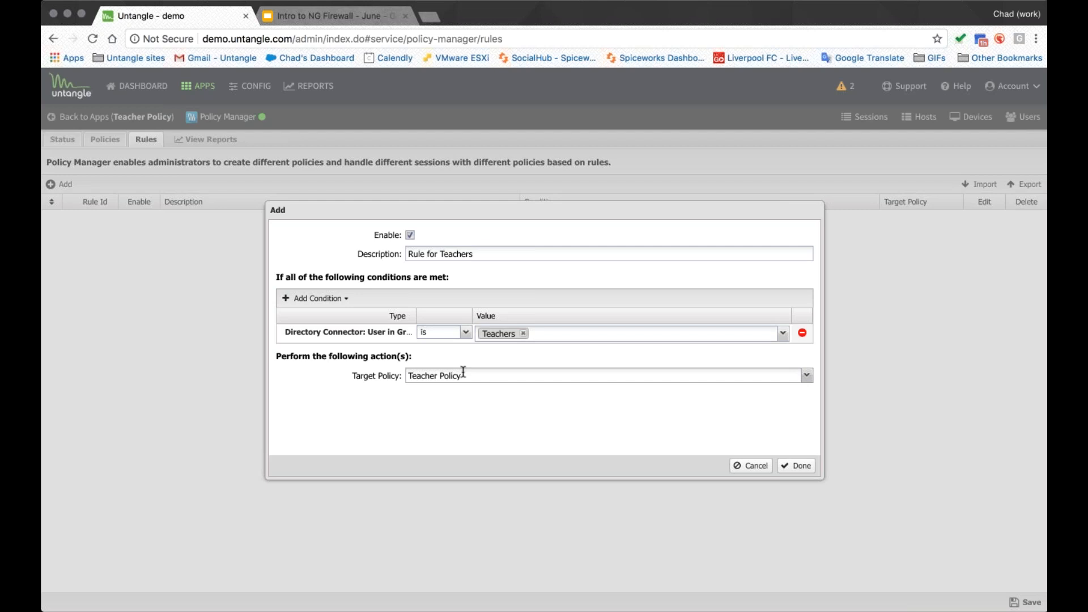
pyautogui.click(314, 298)
pyautogui.click(335, 377)
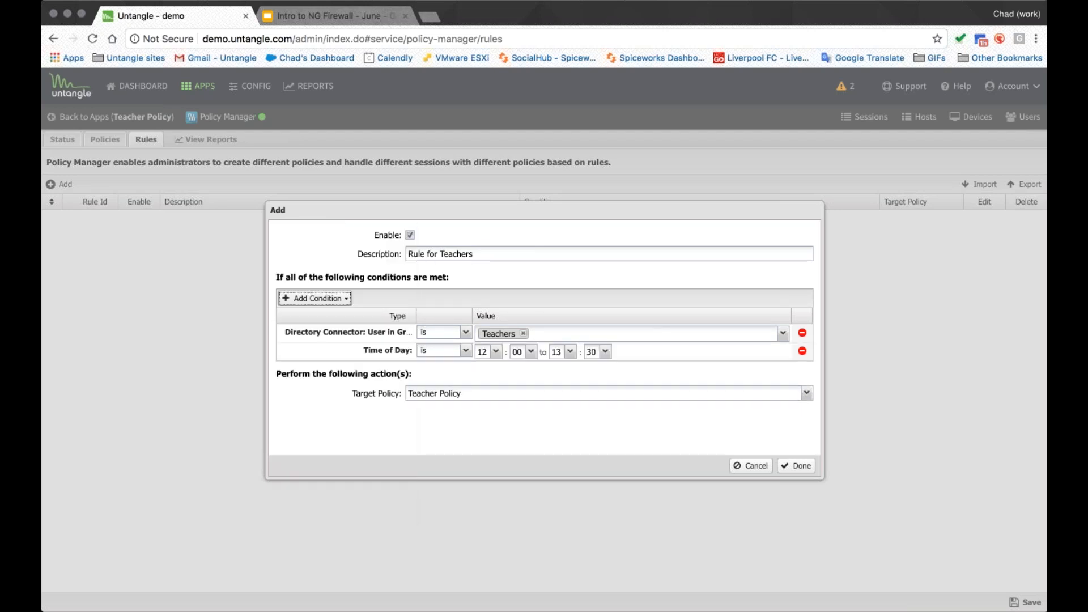
# - Add a Day of Week condition limited to Friday and switch the target policy to Administrator Policy
pyautogui.click(317, 298)
pyautogui.click(313, 391)
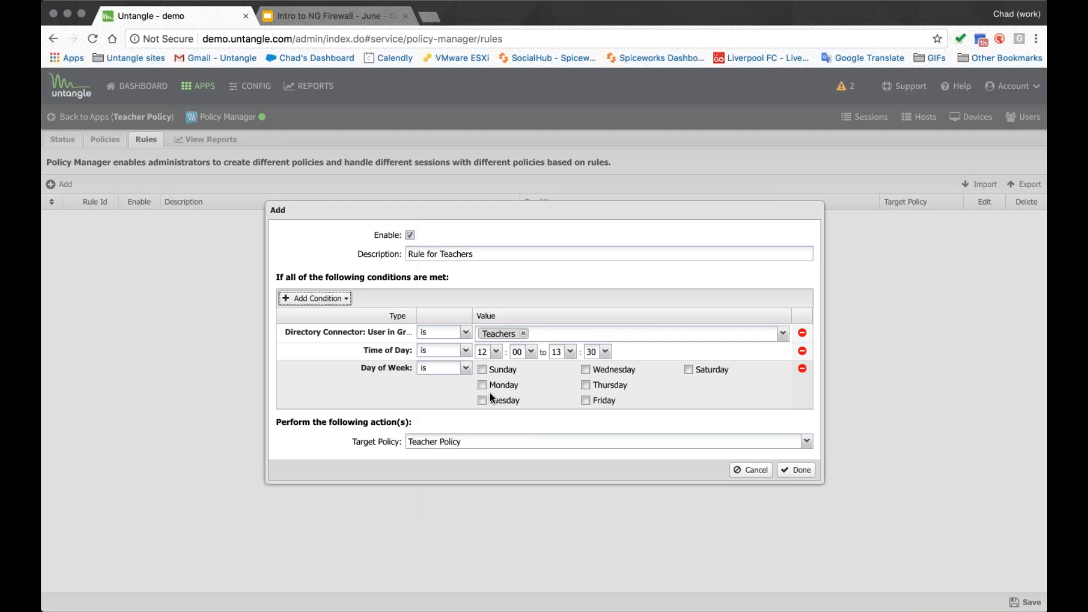
pyautogui.click(597, 403)
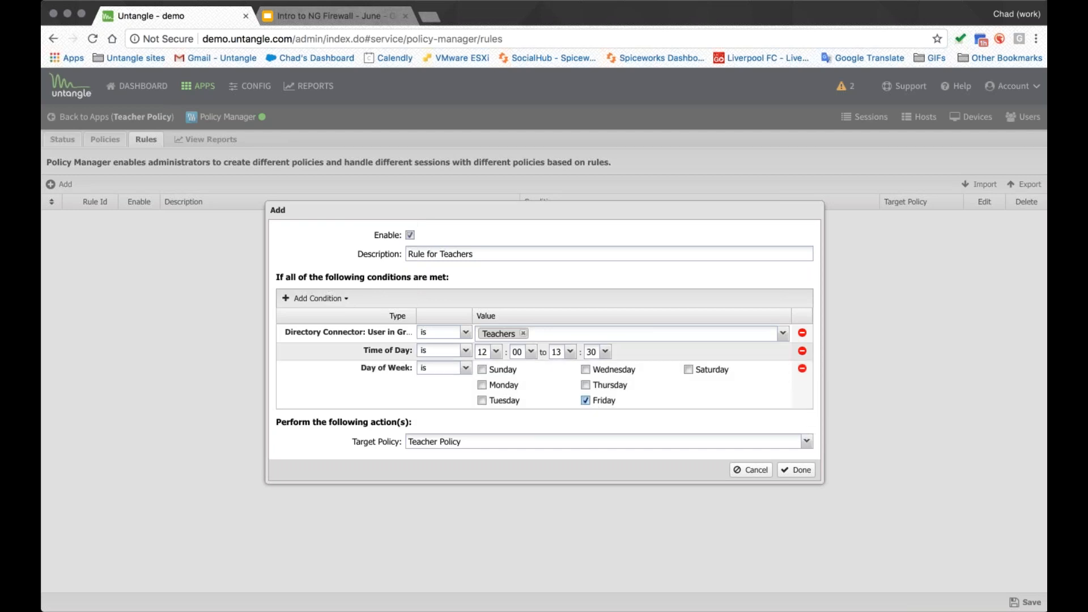
pyautogui.click(502, 442)
pyautogui.click(489, 520)
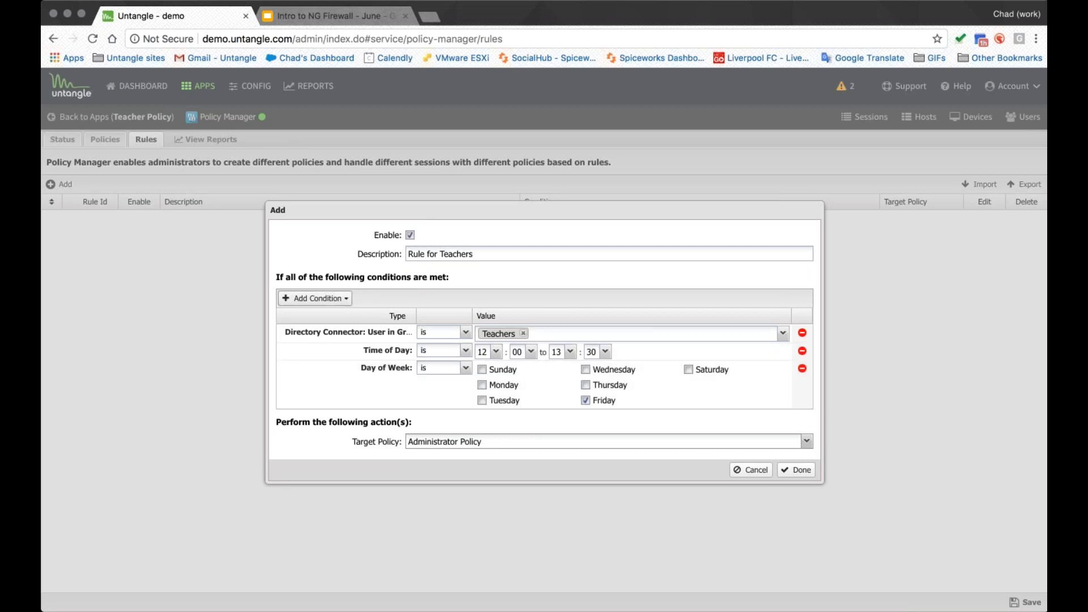
# - Browse the available condition types and cancel the new rule
pyautogui.click(317, 298)
pyautogui.scroll(-5, 366, 417)
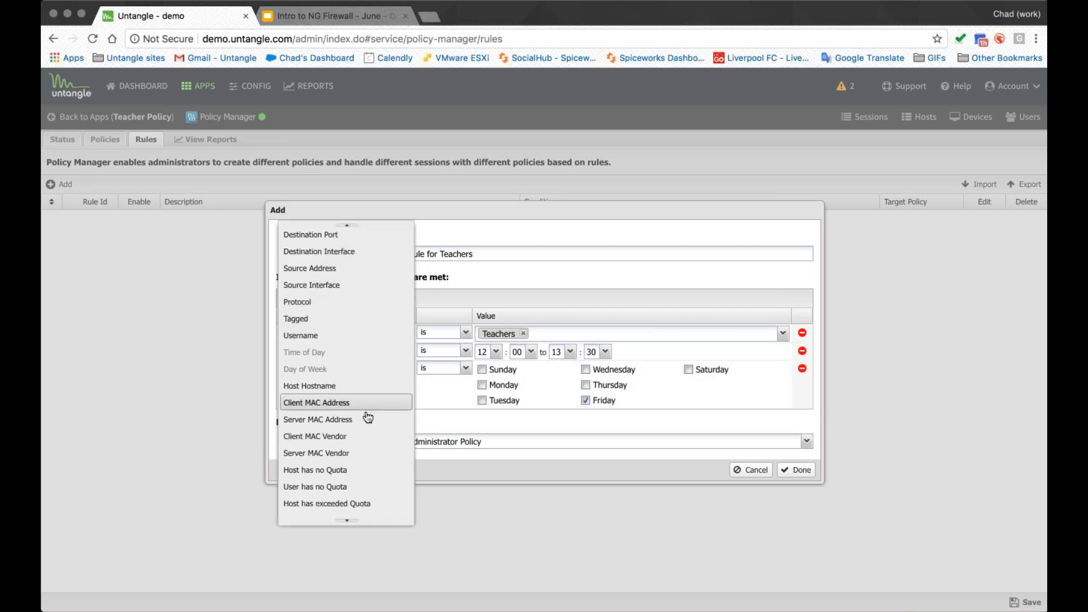
pyautogui.scroll(5, 366, 416)
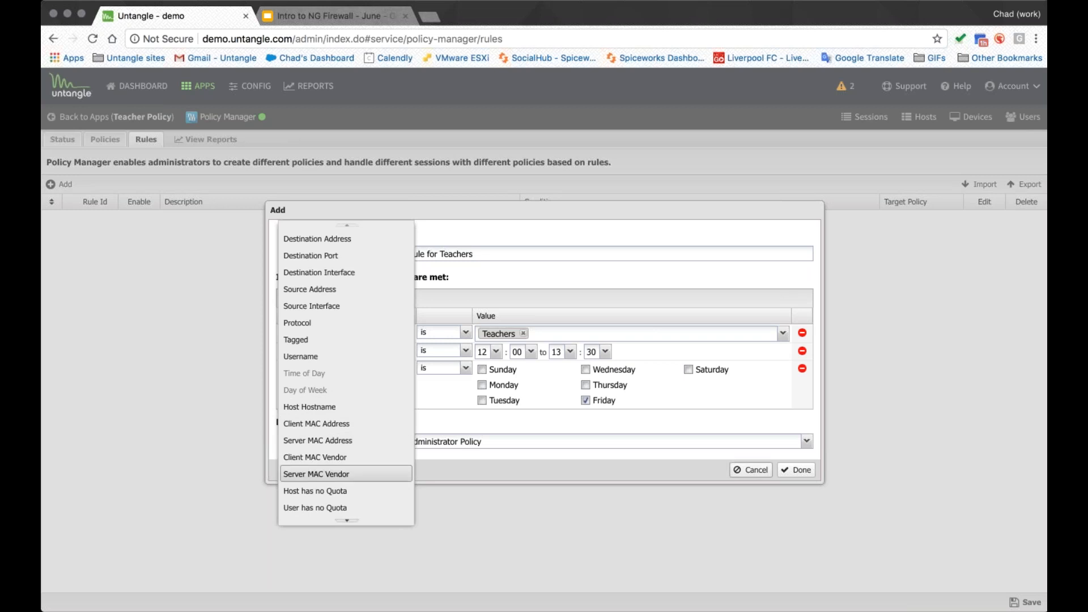
pyautogui.click(751, 470)
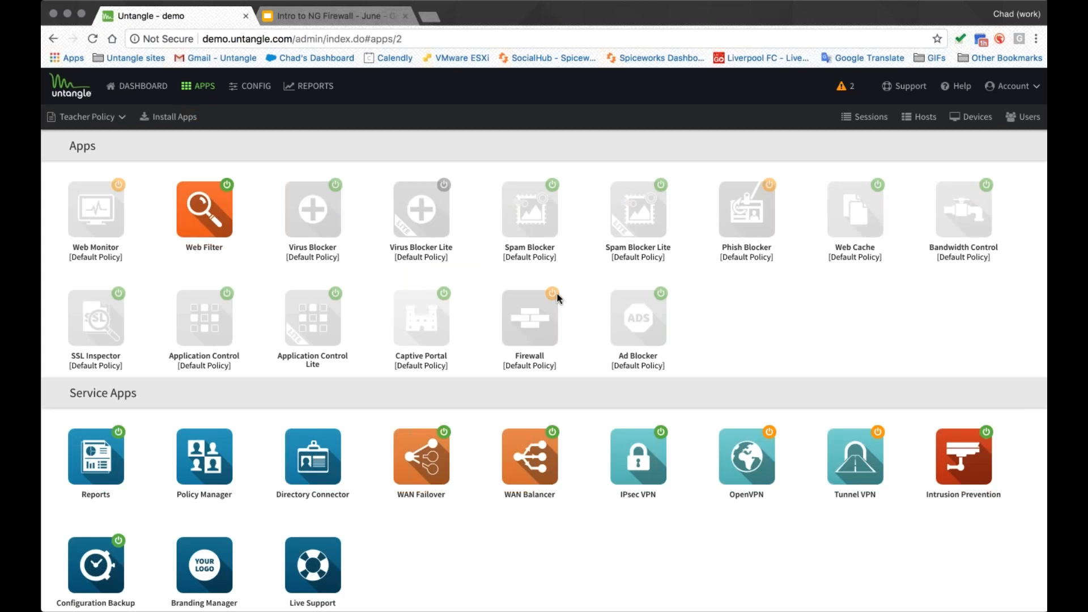
# - Switch to the Default Policy and open Application Control's applications list
pyautogui.click(85, 116)
pyautogui.click(68, 138)
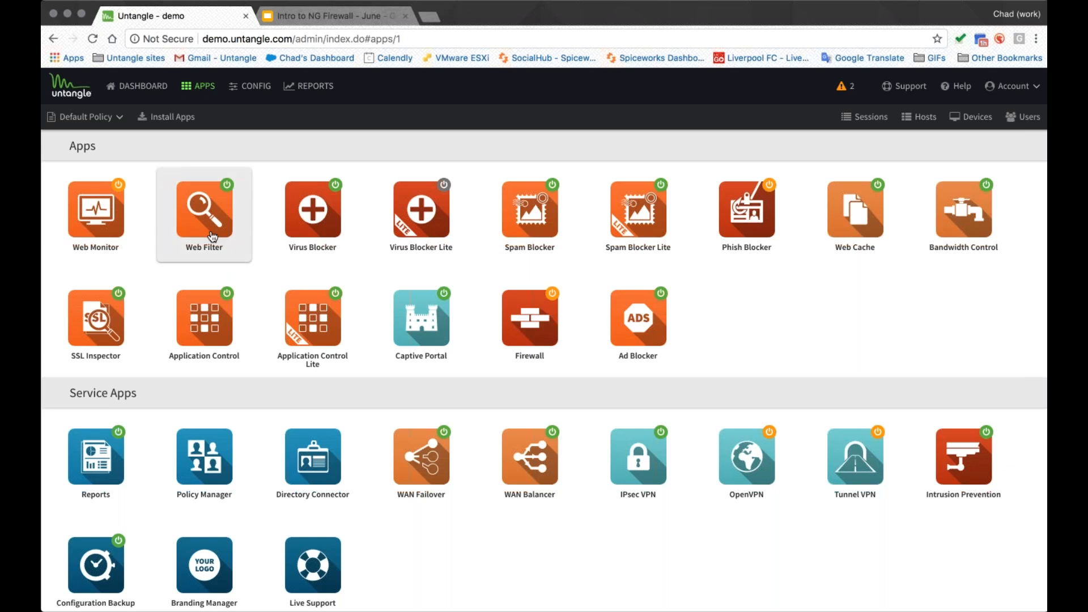
pyautogui.click(208, 329)
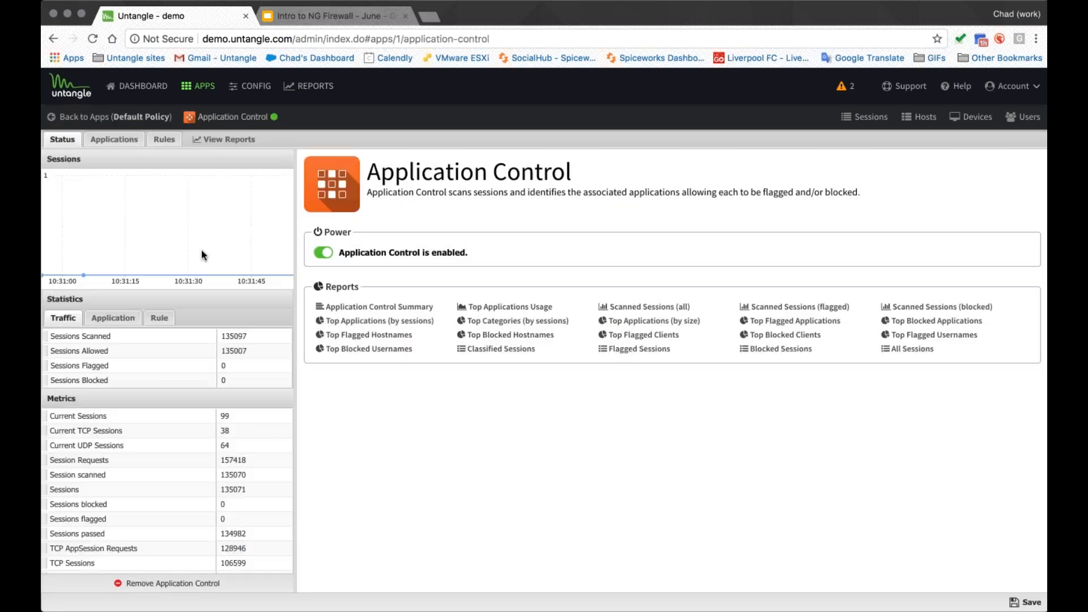
pyautogui.click(114, 139)
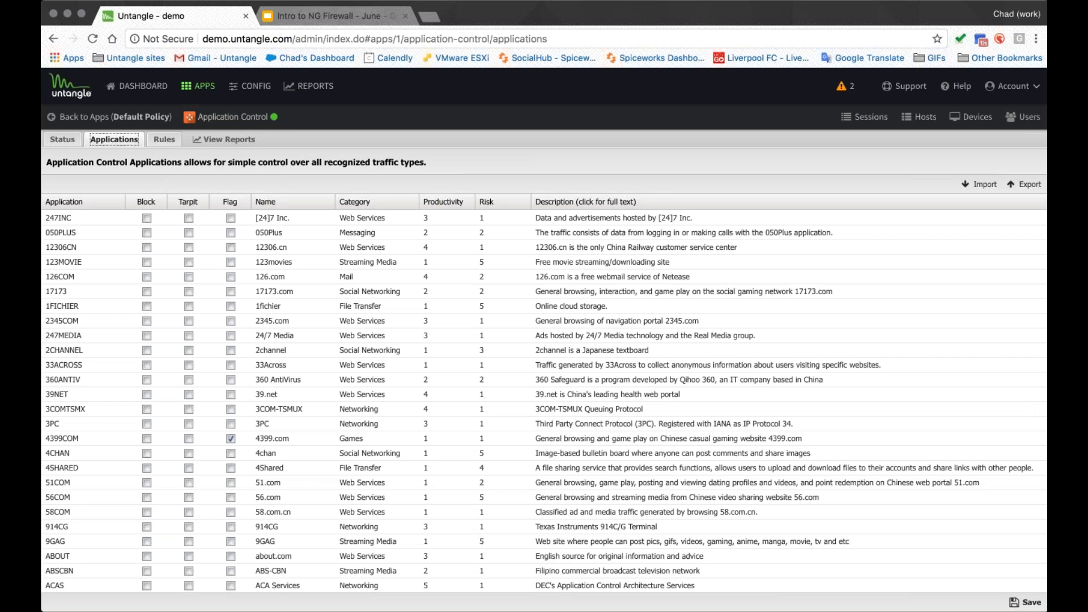
# - Sort the applications list by category, then by application name, browsing the entries
pyautogui.click(372, 202)
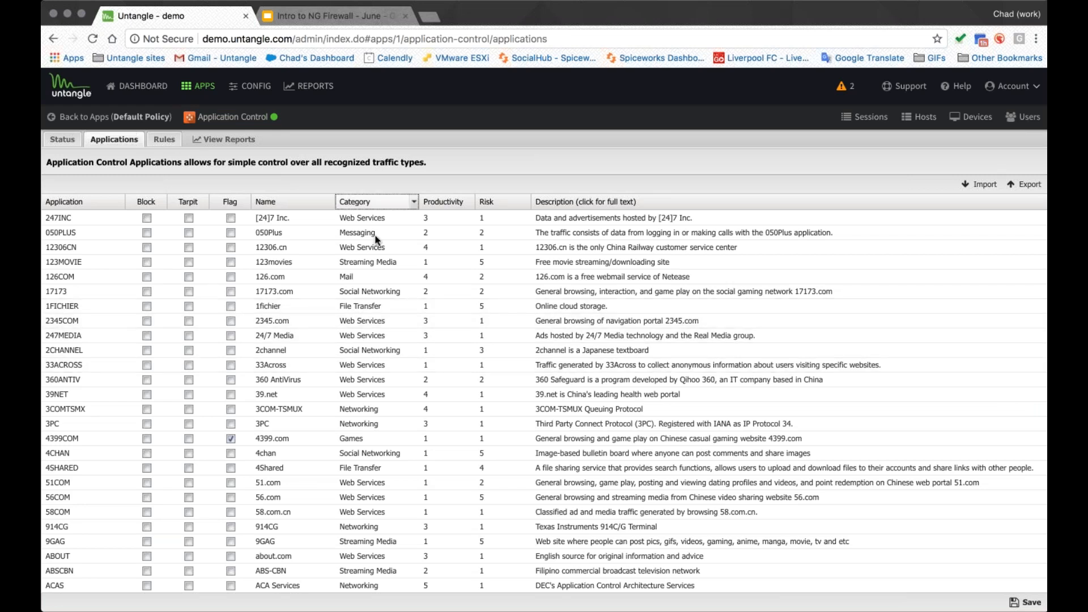
pyautogui.scroll(-15, 389, 322)
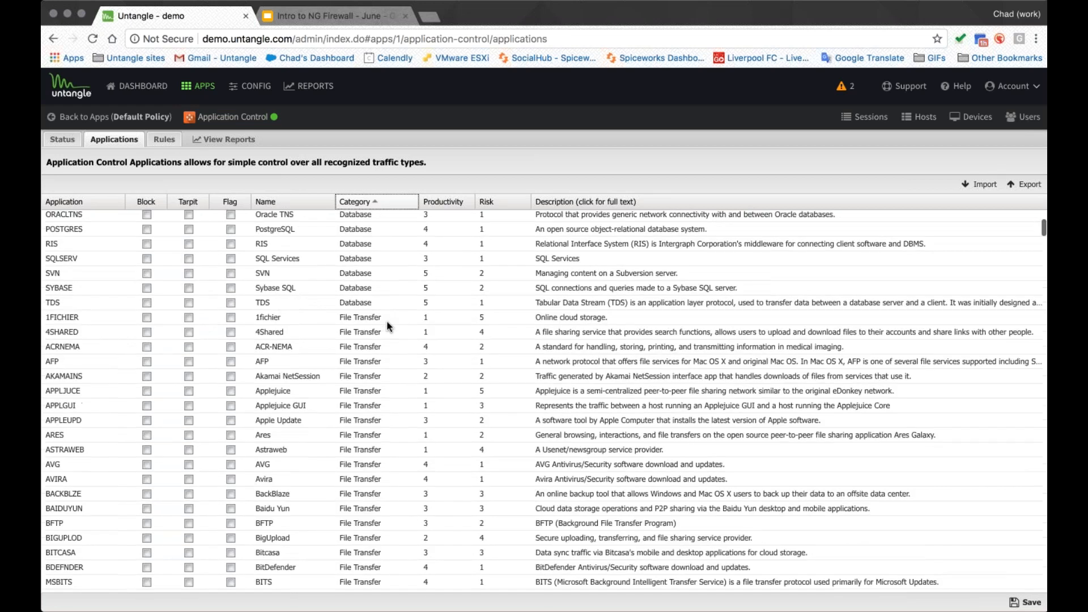
pyautogui.scroll(-7, 379, 335)
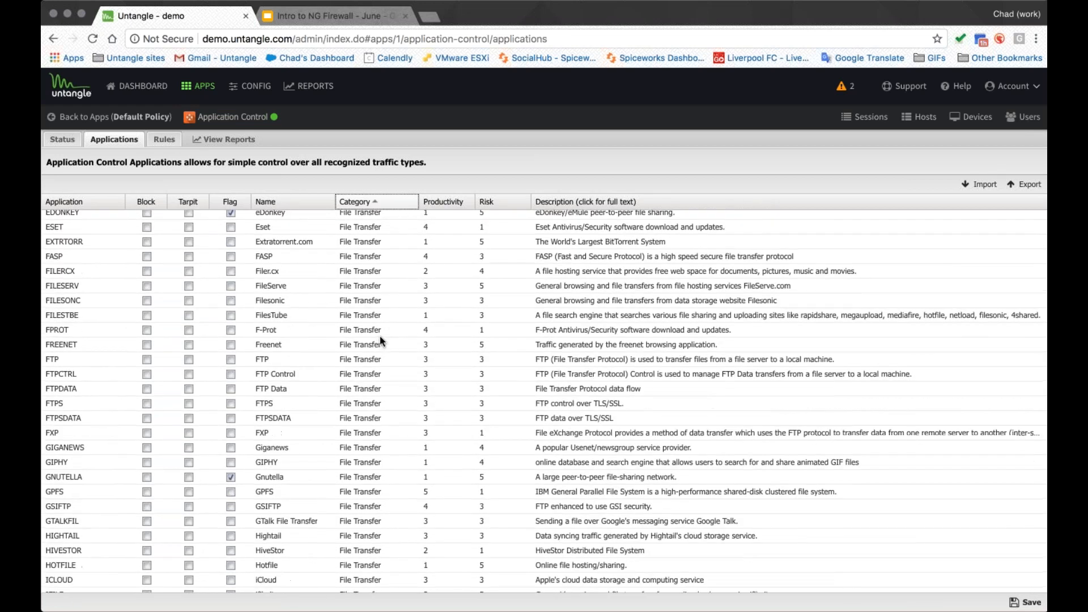
pyautogui.scroll(2, 123, 350)
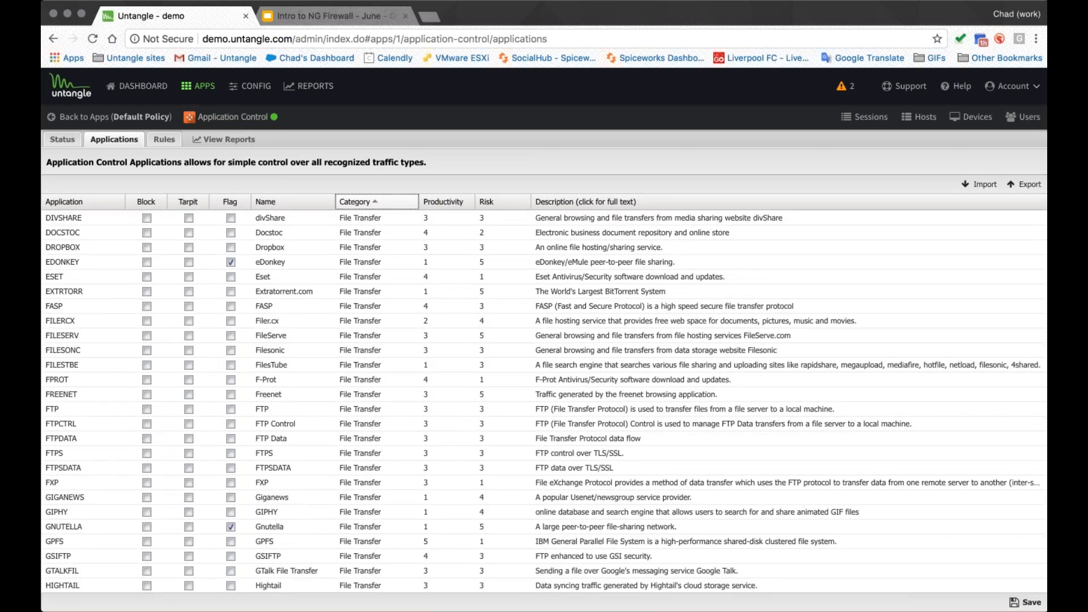
pyautogui.click(107, 362)
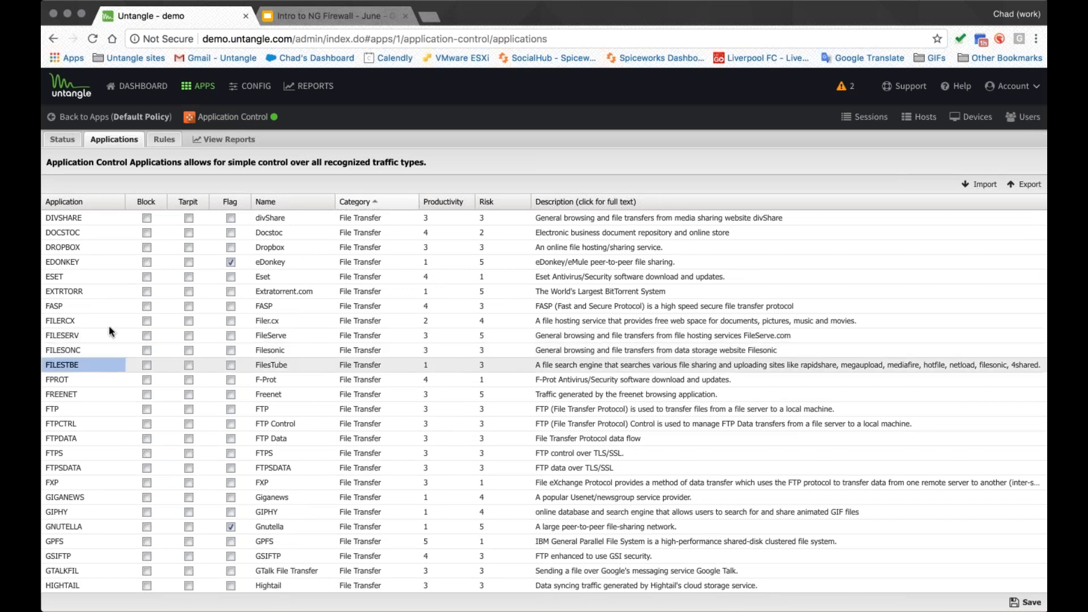
pyautogui.click(99, 201)
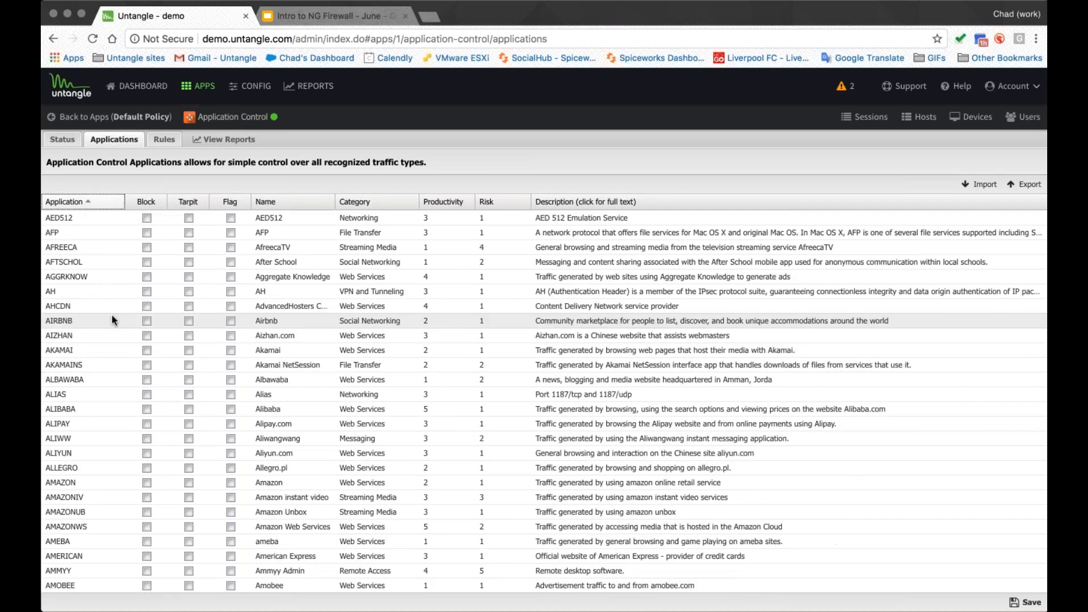
pyautogui.scroll(-10, 175, 362)
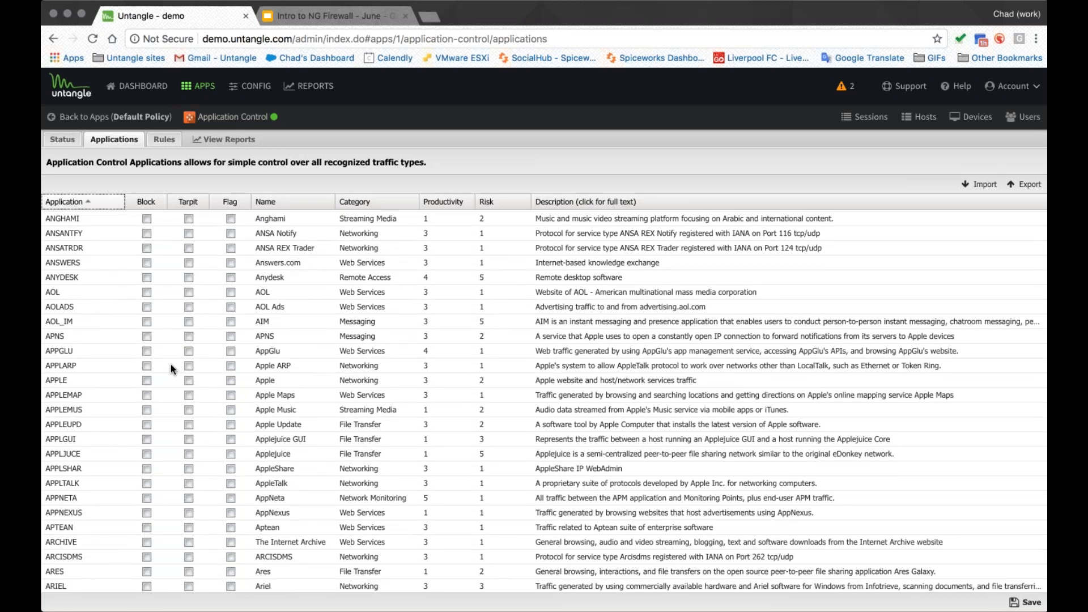
pyautogui.scroll(-6, 280, 354)
# - Sort the applications list by category again and scroll through the categories
pyautogui.click(364, 202)
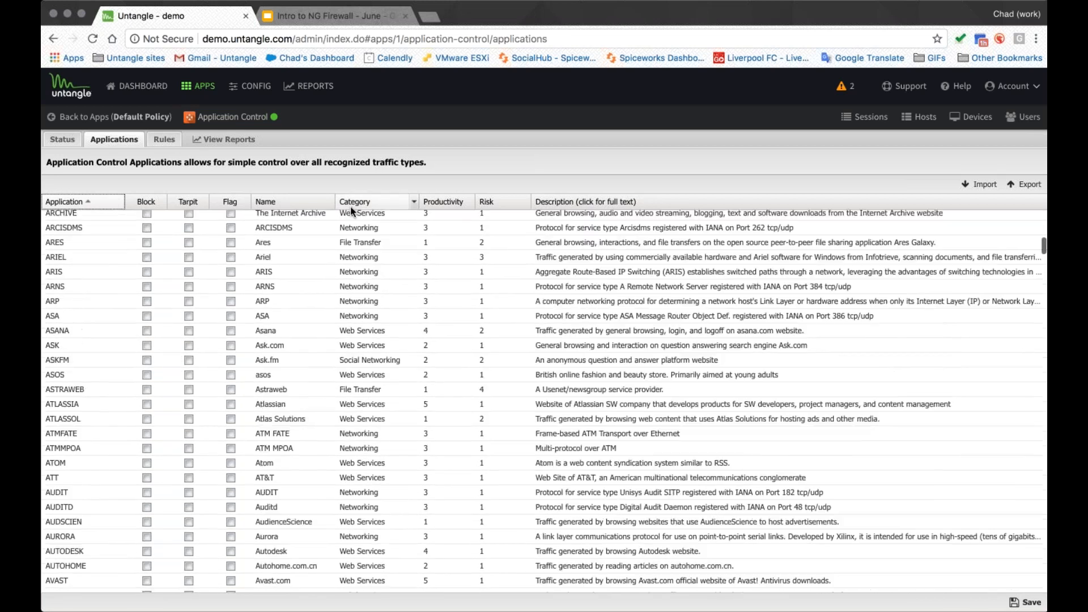
pyautogui.scroll(-1, 326, 330)
pyautogui.scroll(-20, 323, 332)
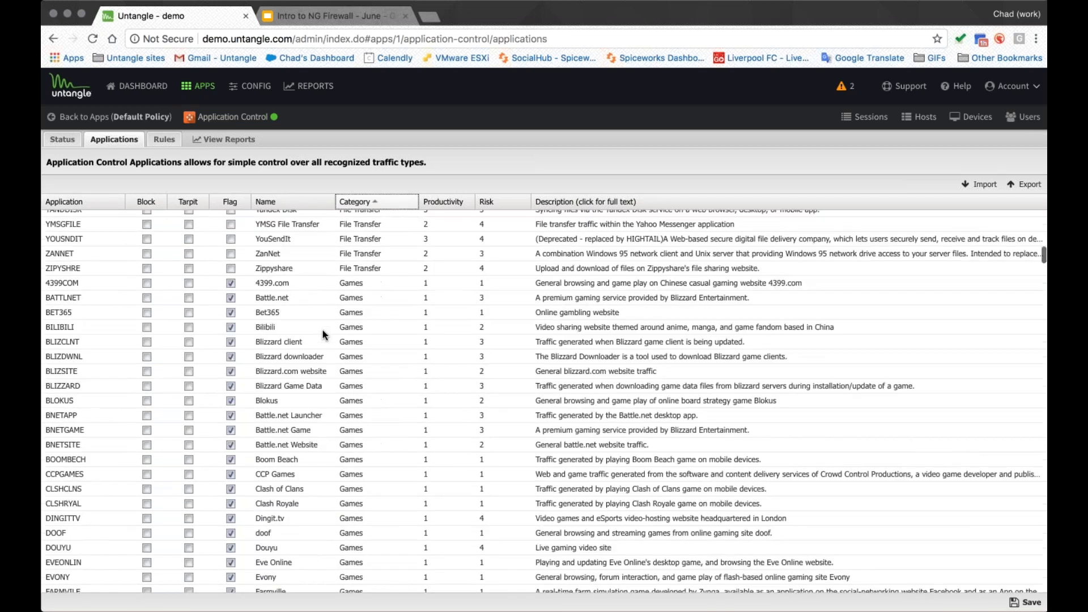
pyautogui.scroll(-20, 319, 331)
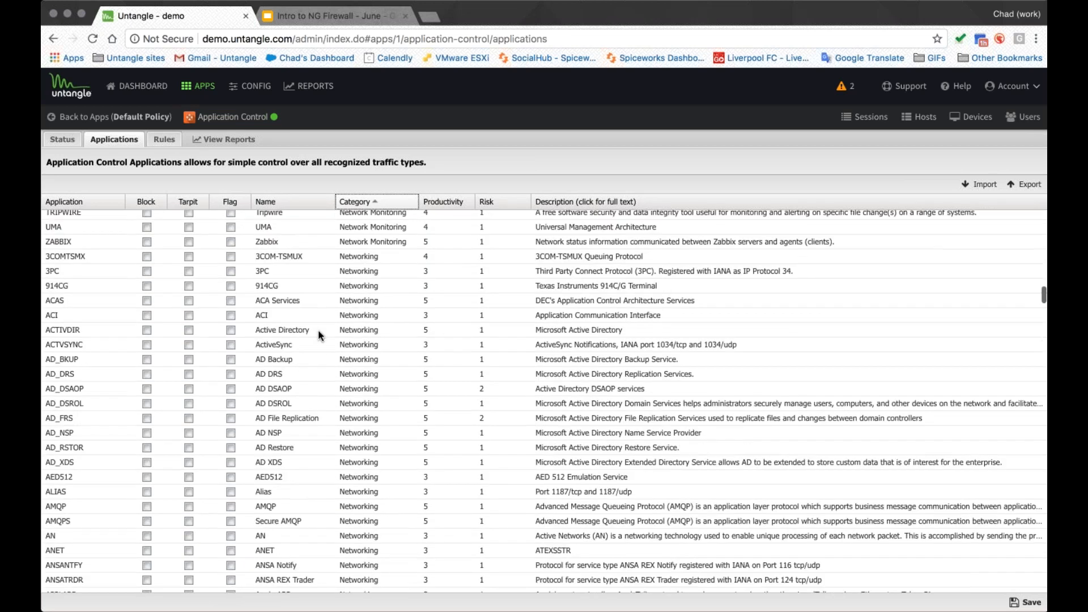
pyautogui.scroll(-20, 318, 335)
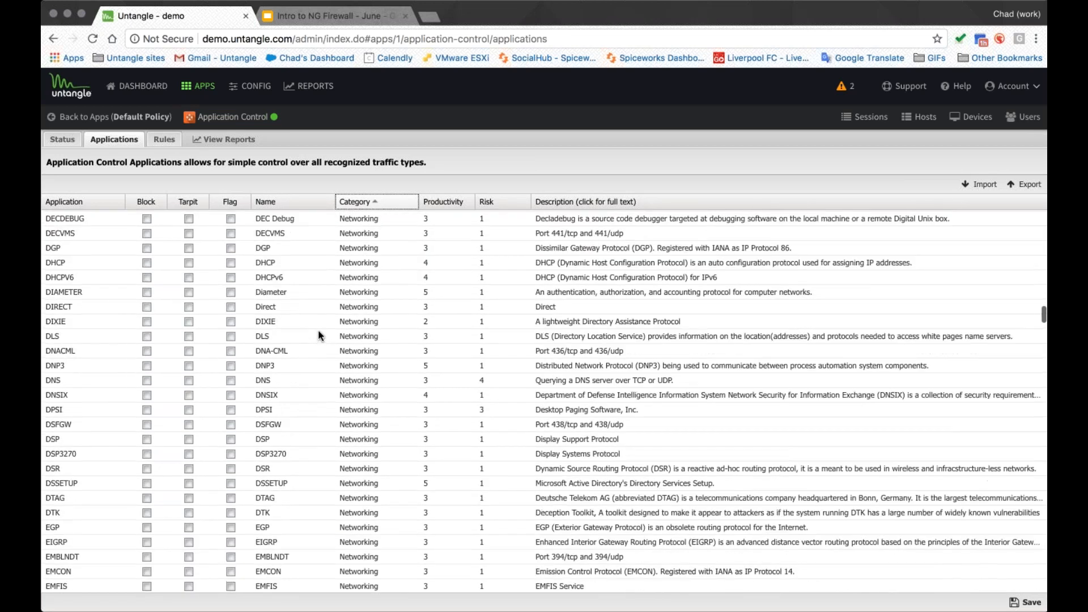
pyautogui.scroll(-20, 323, 327)
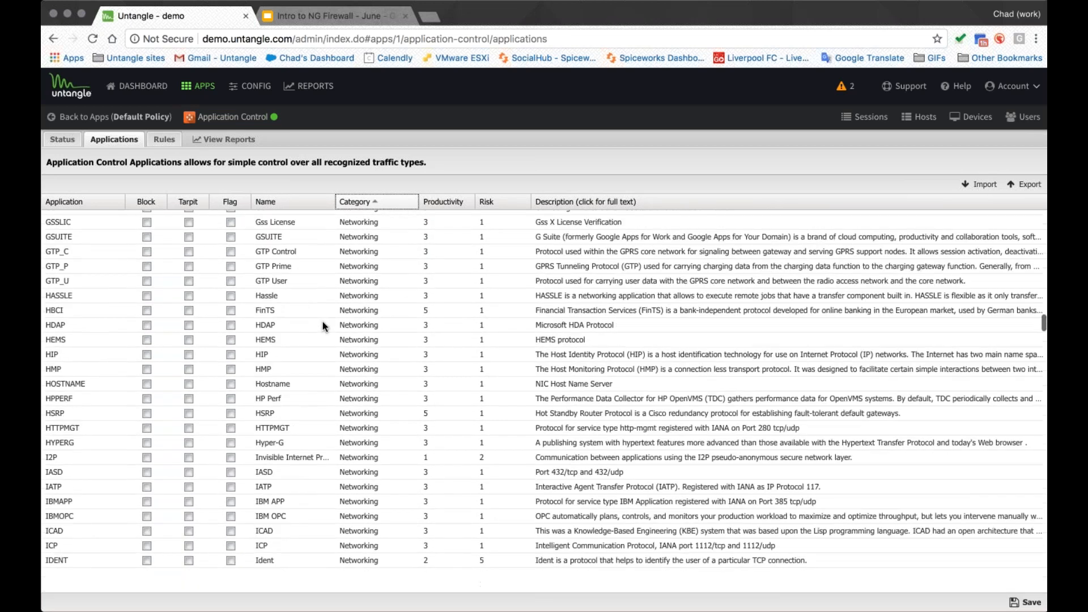
pyautogui.scroll(-20, 321, 327)
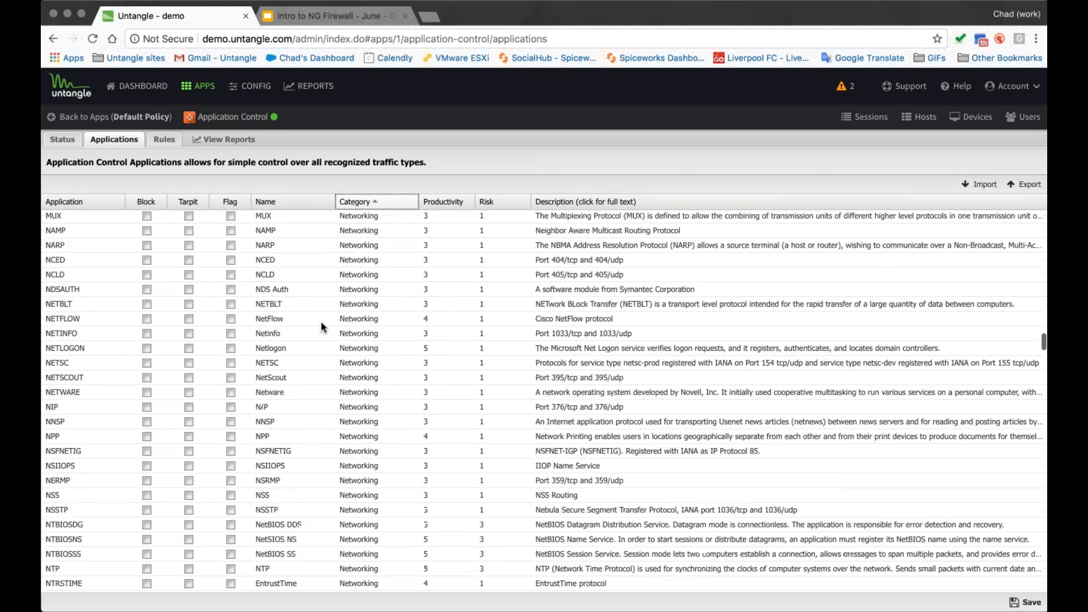
pyautogui.scroll(-20, 321, 328)
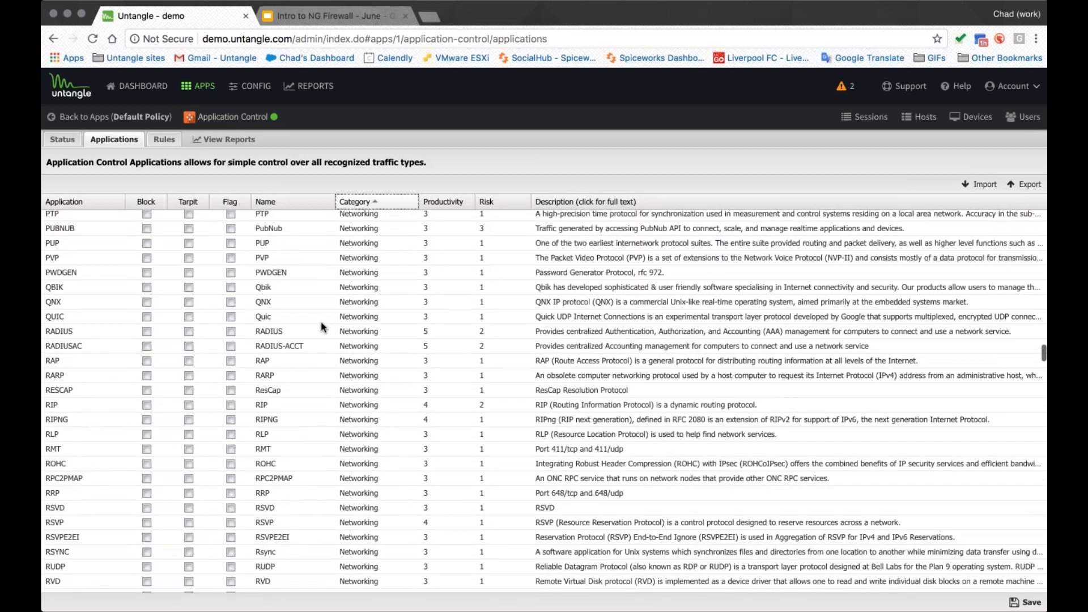
# - Tick Tarpit for the iCloud application, then leave Application Control and discard the unsaved change
pyautogui.scroll(-15, 321, 327)
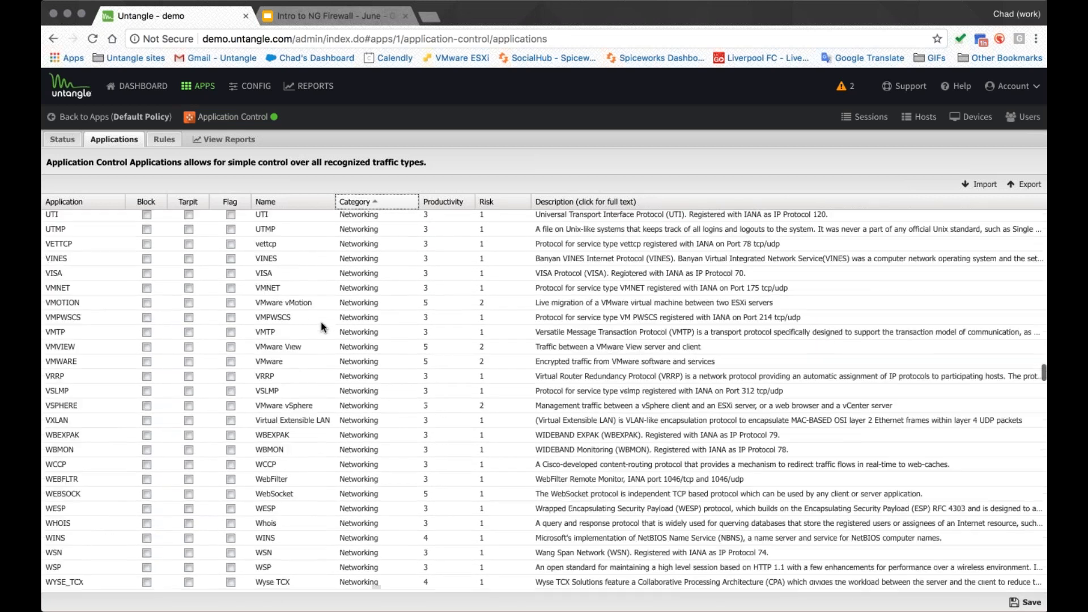
pyautogui.scroll(20, 250, 393)
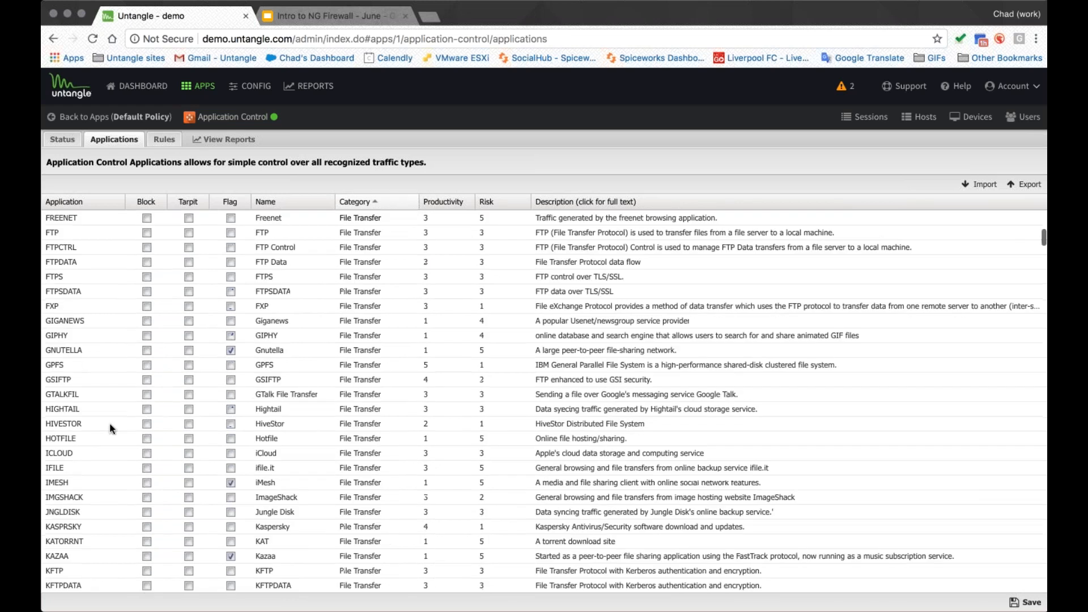
pyautogui.click(147, 454)
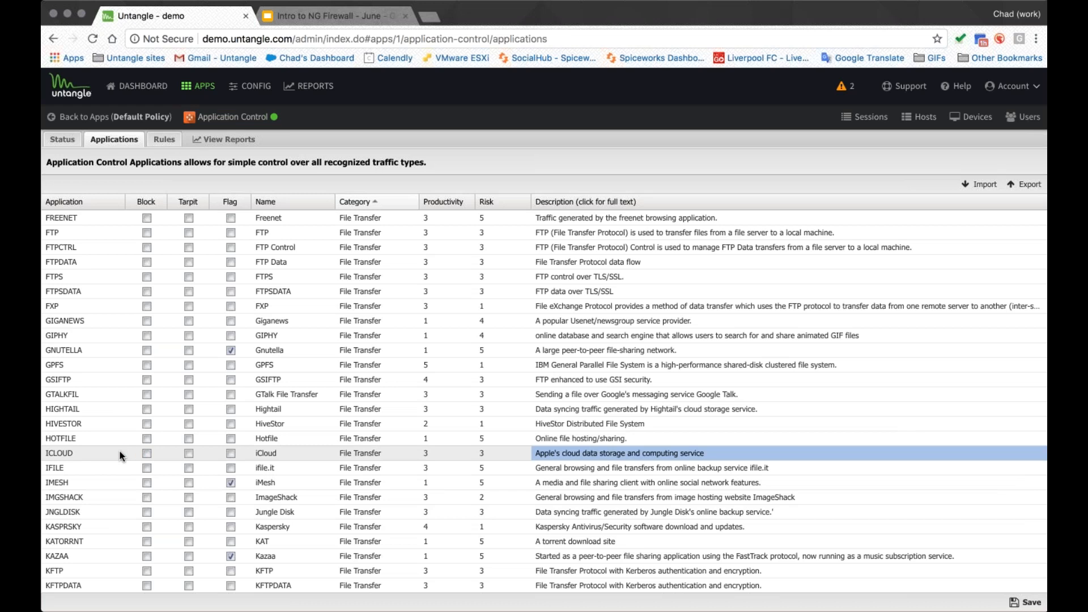
pyautogui.click(189, 453)
pyautogui.click(118, 118)
pyautogui.click(524, 371)
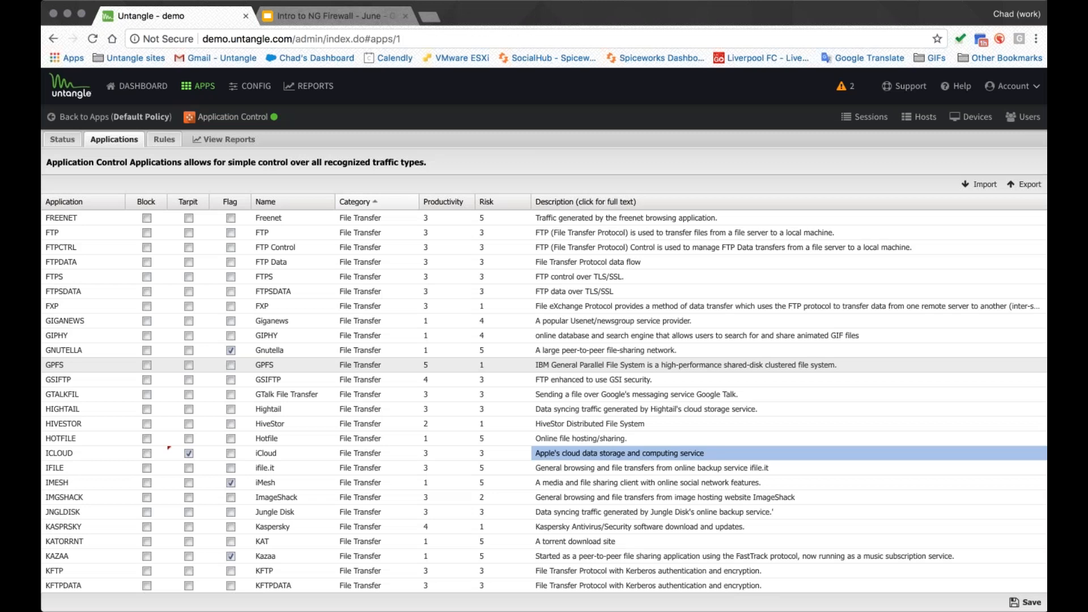
# - Open Web Filter's categories list, then return to the apps overview
pyautogui.click(205, 210)
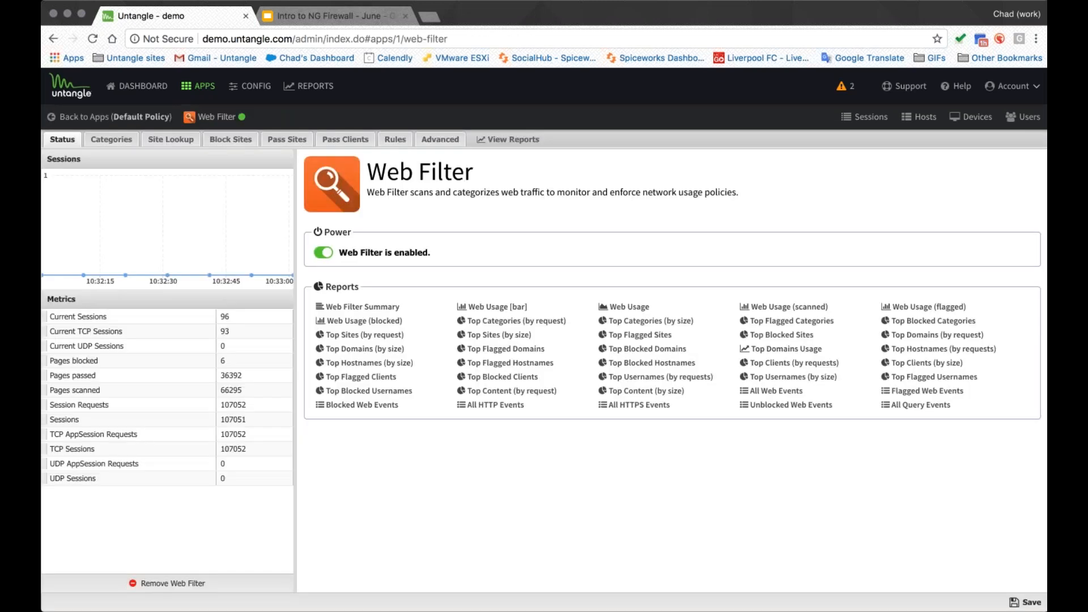
pyautogui.click(116, 140)
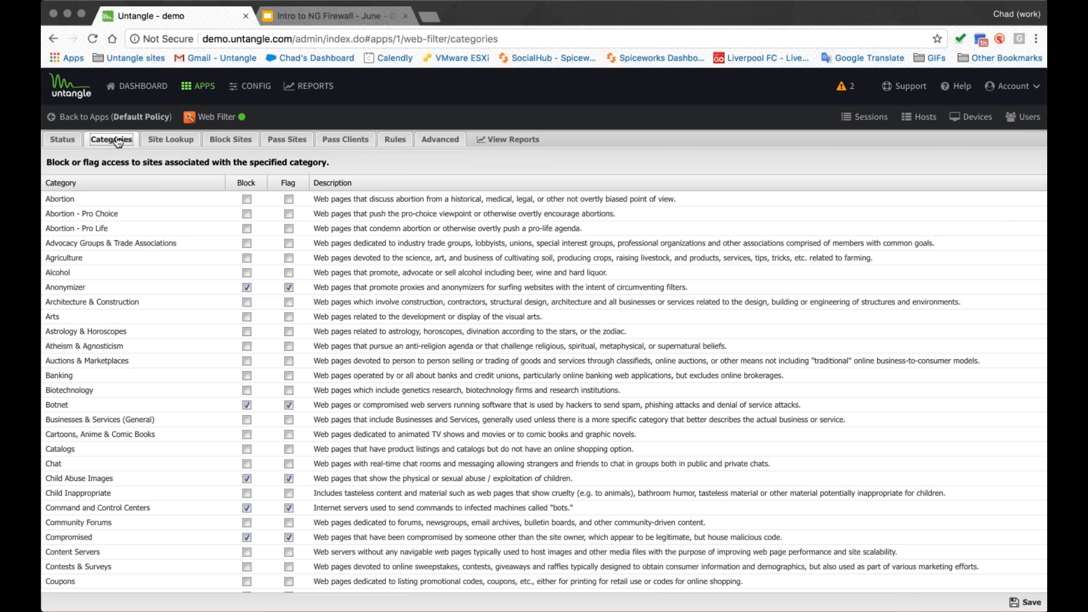
pyautogui.click(151, 117)
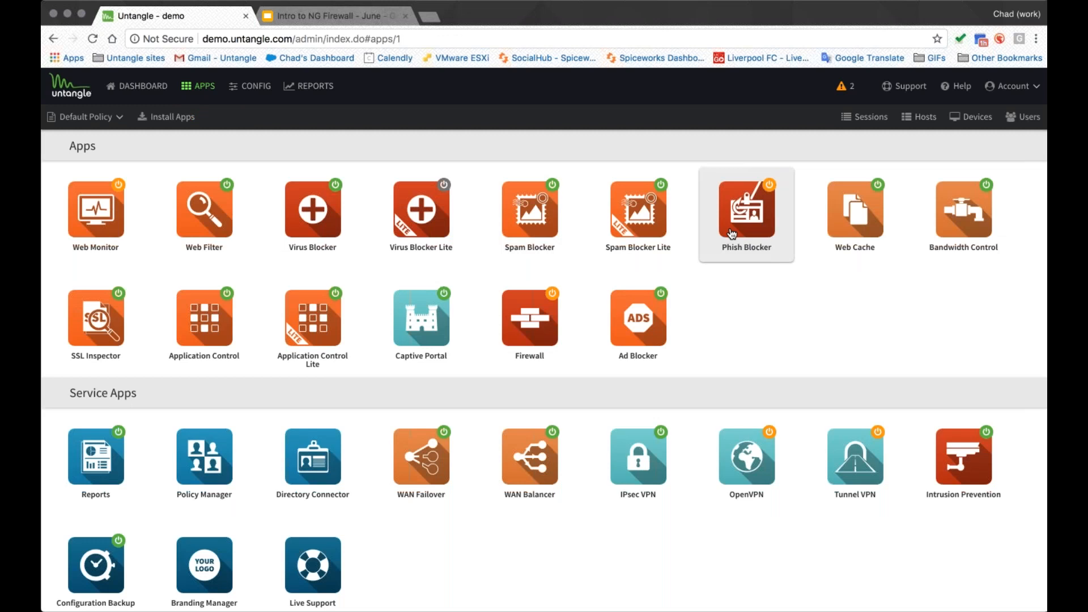
# - Open SSL Inspector and review its configuration options and its list of ignore rules
pyautogui.click(91, 323)
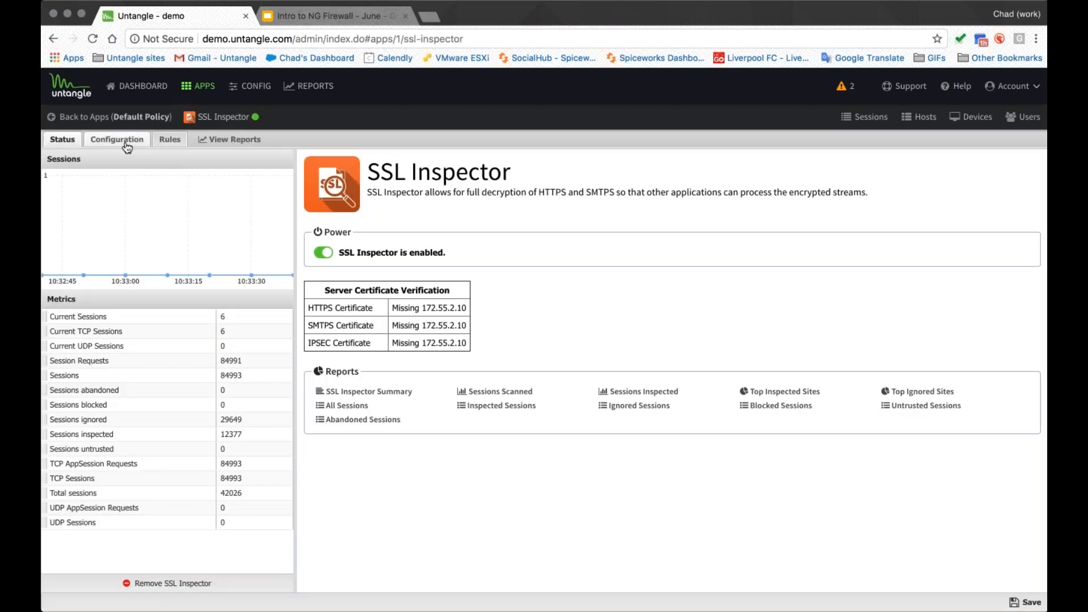
pyautogui.click(125, 143)
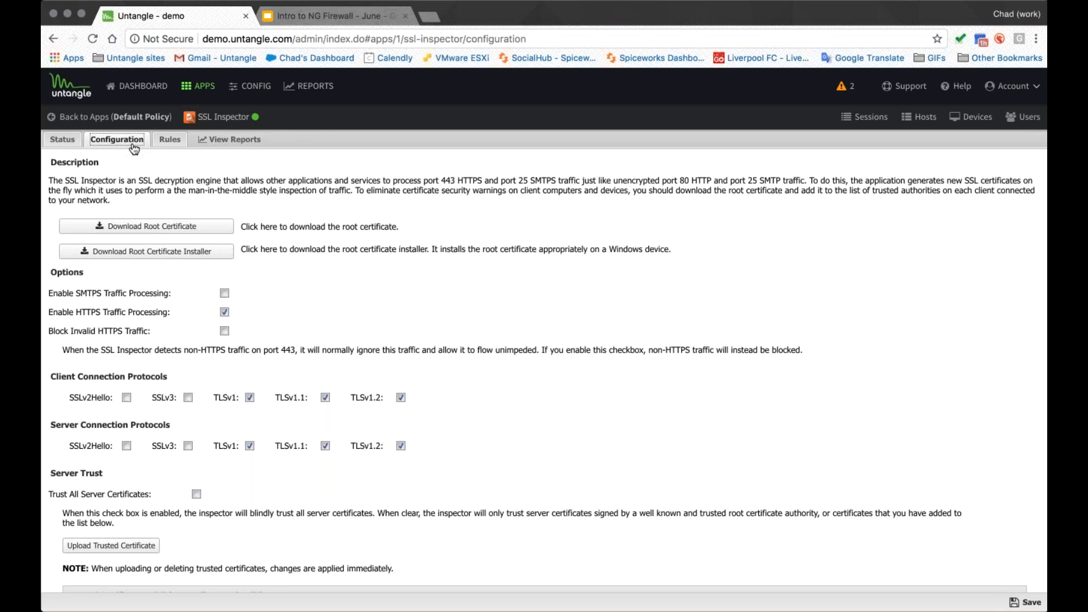
pyautogui.click(173, 141)
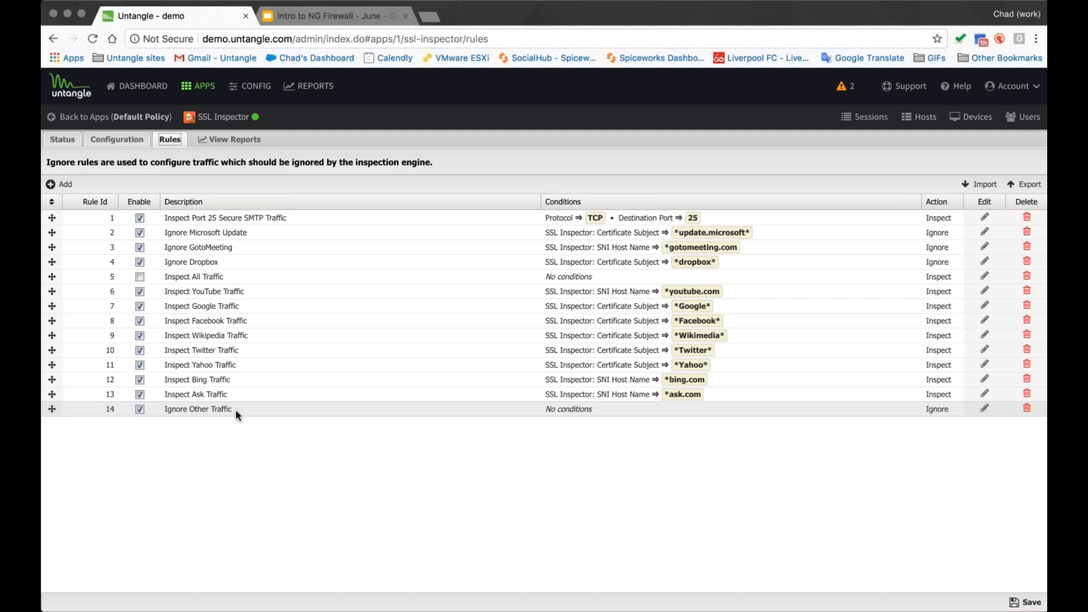
# - Open the Inspect Facebook Traffic rule for editing, examine its condition and action type, and cancel
pyautogui.click(430, 319)
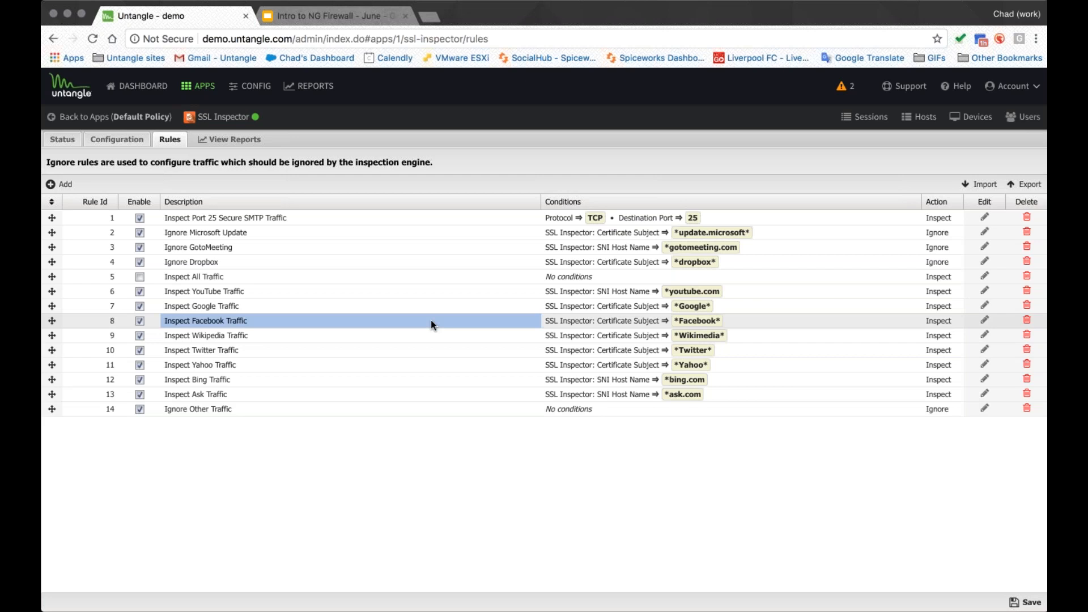
pyautogui.click(985, 321)
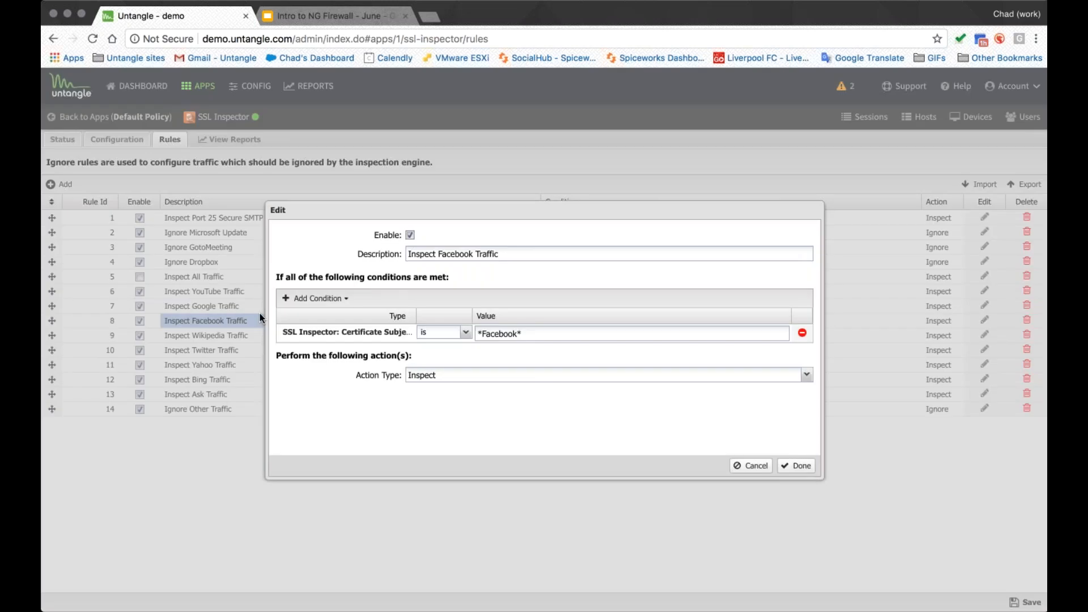
pyautogui.moveTo(260, 317); pyautogui.dragTo(100, 318)
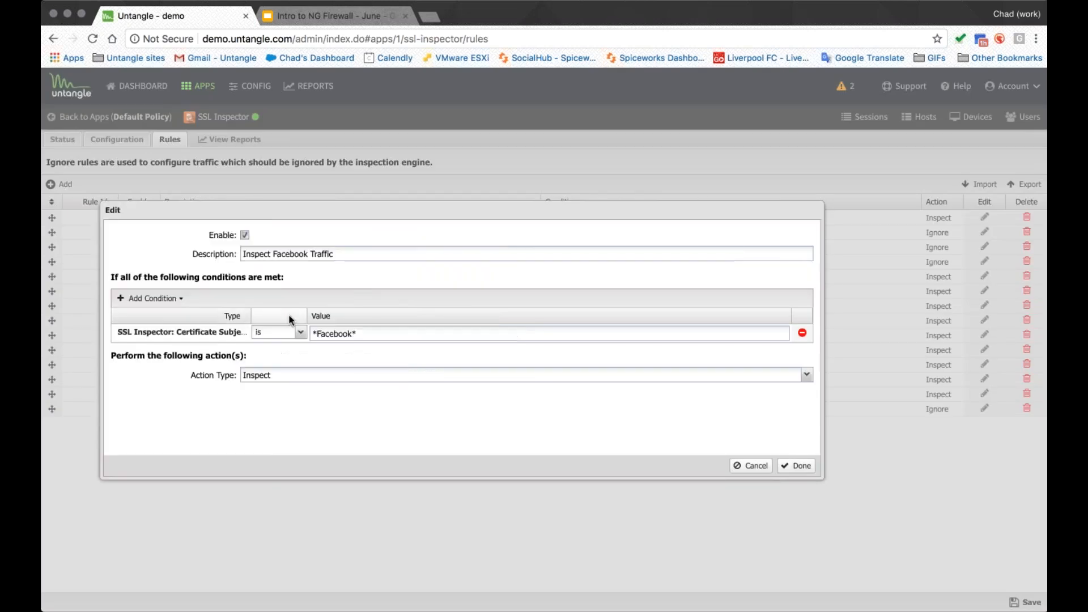
pyautogui.moveTo(251, 316)
pyautogui.mouseDown()
pyautogui.moveTo(288, 316)
pyautogui.moveTo(272, 316)
pyautogui.mouseUp()
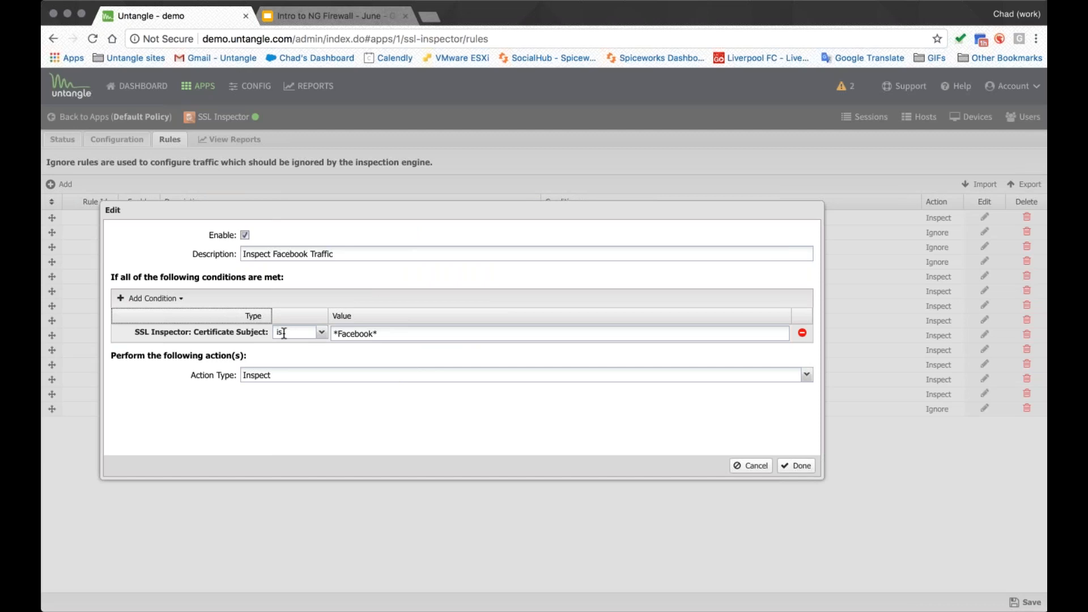
pyautogui.doubleClick(355, 333)
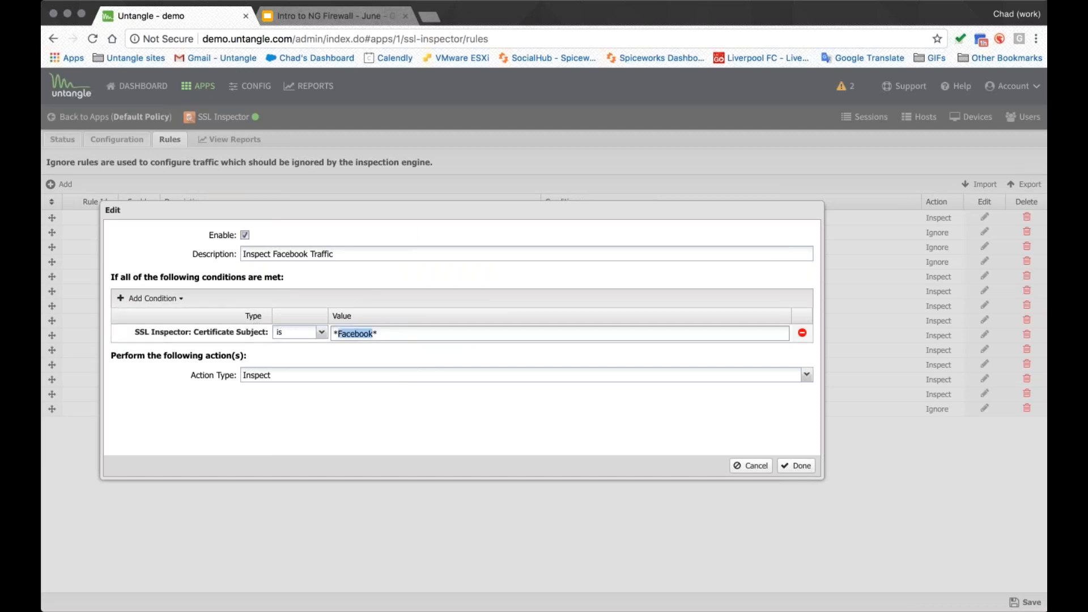
pyautogui.click(807, 375)
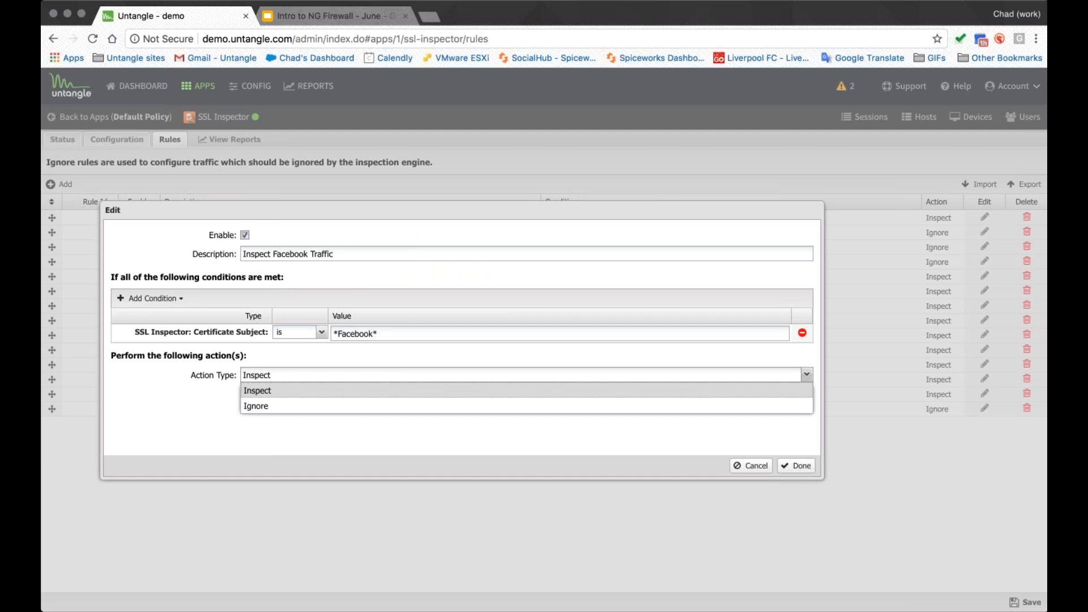
pyautogui.doubleClick(355, 334)
pyautogui.click(355, 333)
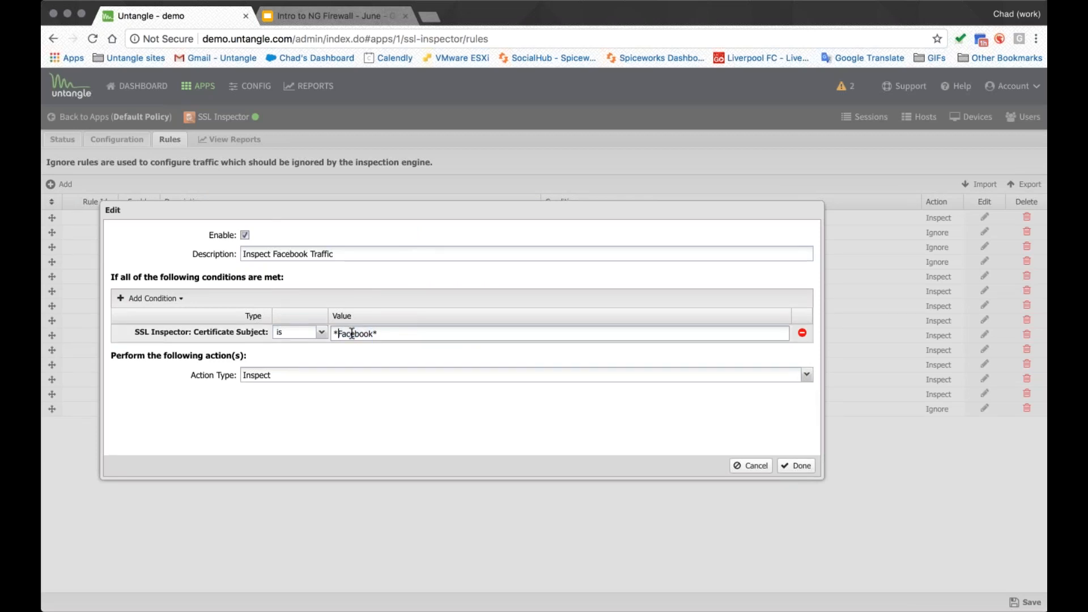
pyautogui.click(362, 375)
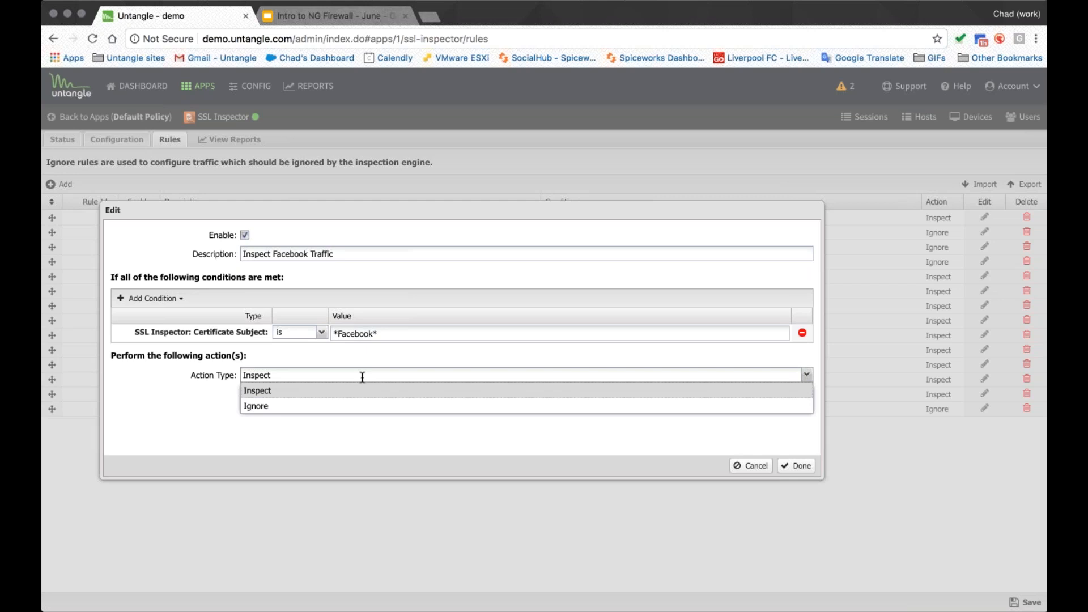
pyautogui.click(277, 397)
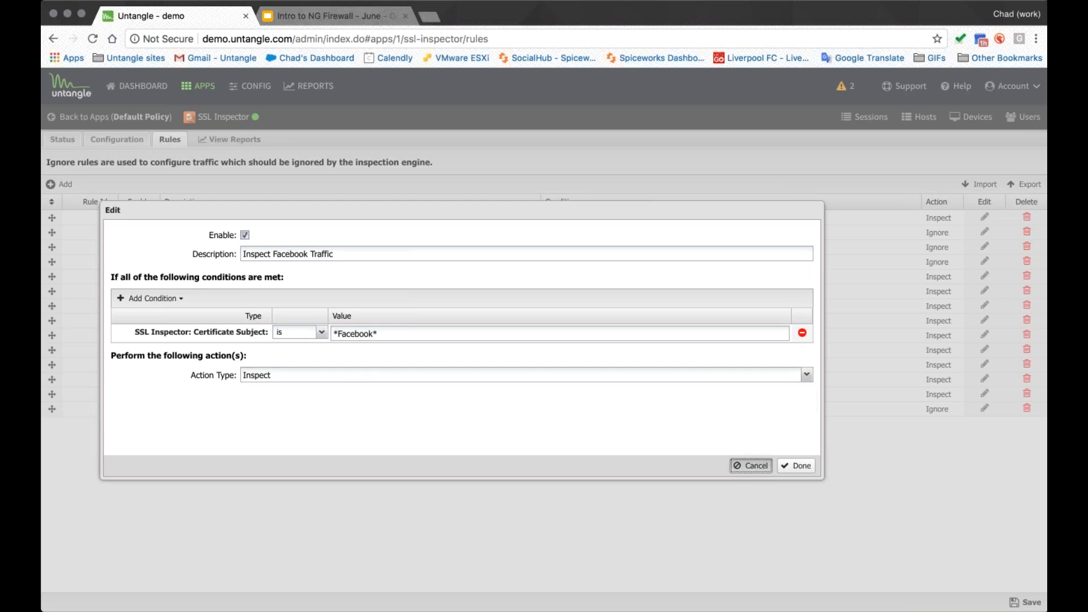
pyautogui.click(751, 466)
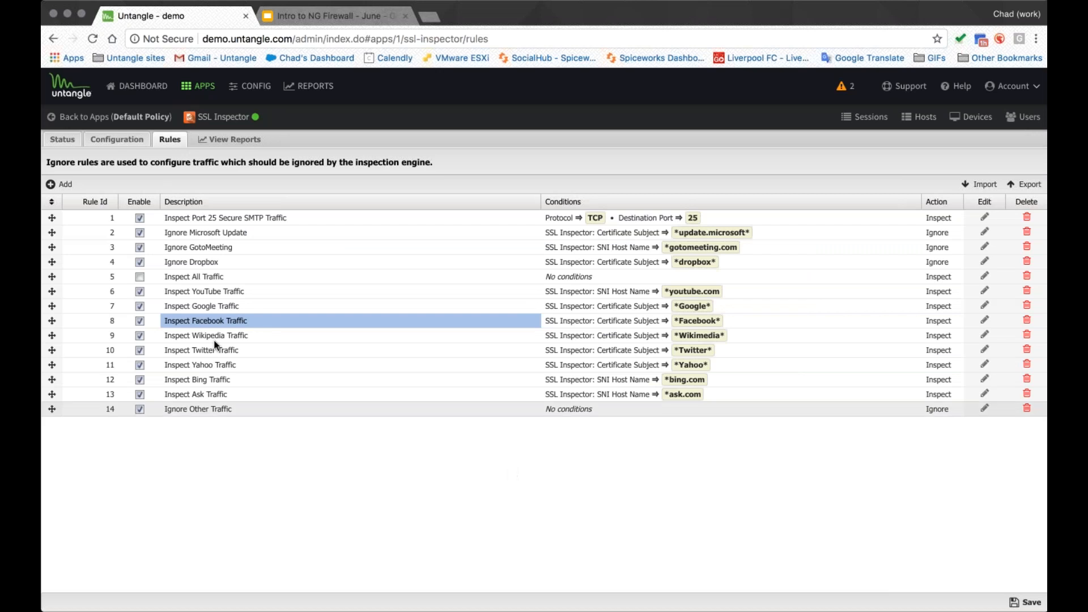
pyautogui.click(165, 277)
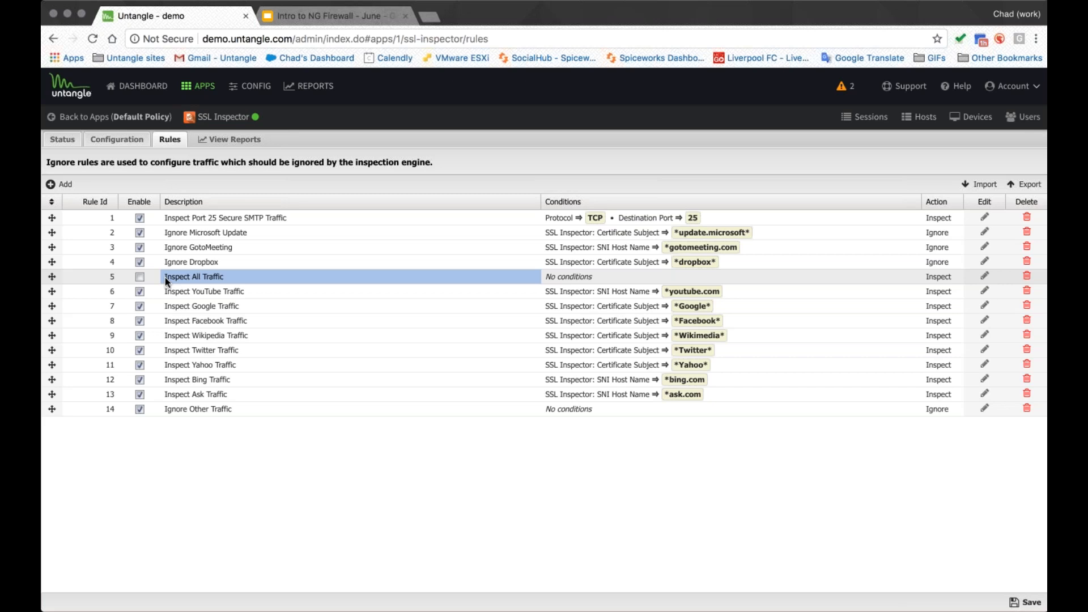
pyautogui.click(140, 277)
pyautogui.click(139, 277)
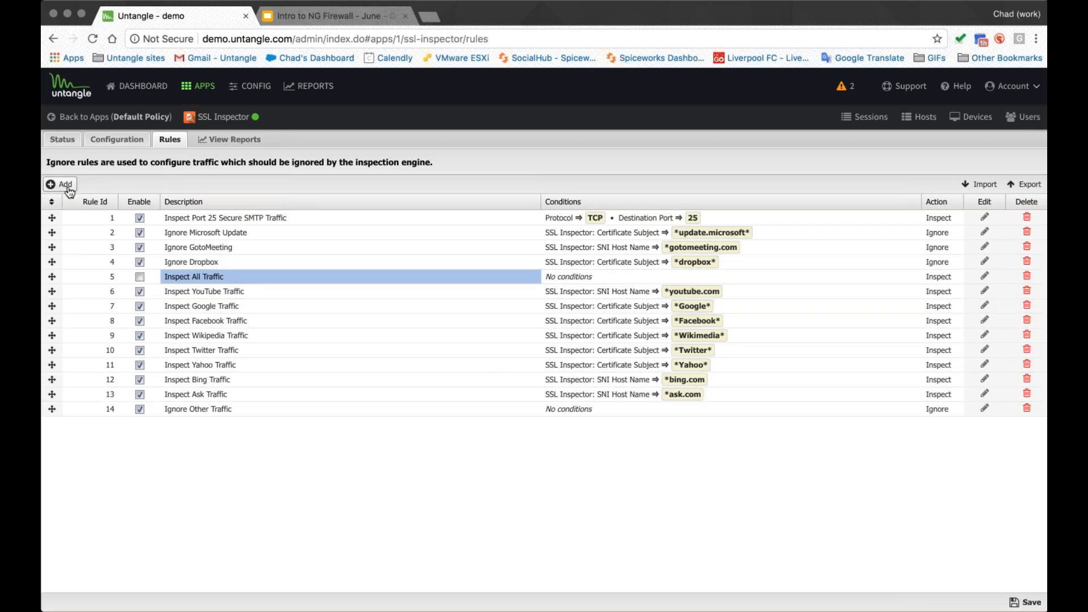
# - Add a rule 'Inspect Amazon' with condition SSL Inspector: Certificate Subject is *Amazon*, action Inspect, and move it above Ignore Dropbox
pyautogui.write('I')
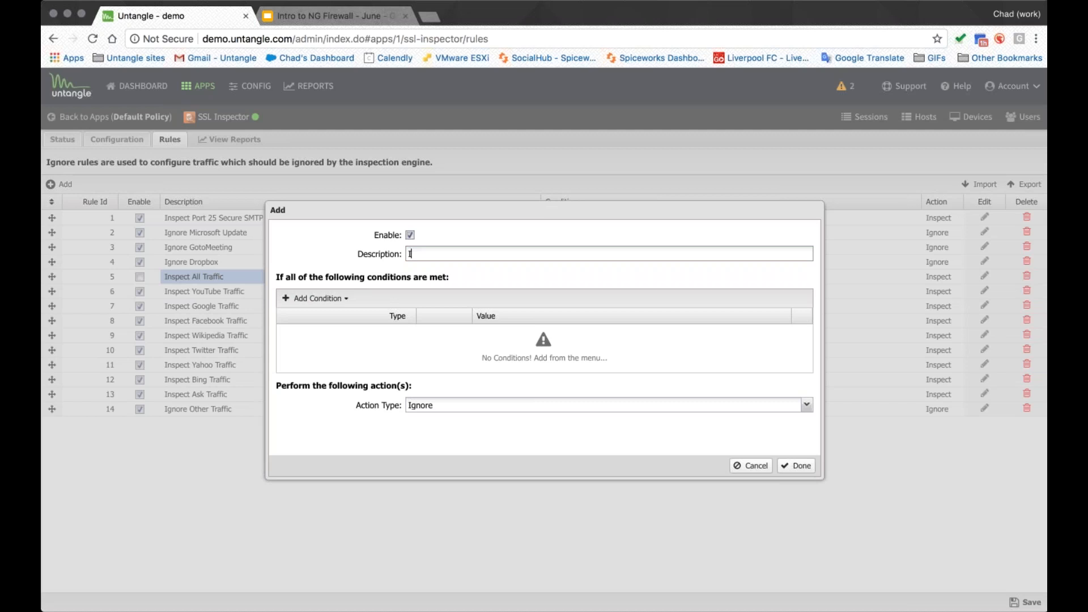
pyautogui.write('nspect Amazon')
pyautogui.click(316, 298)
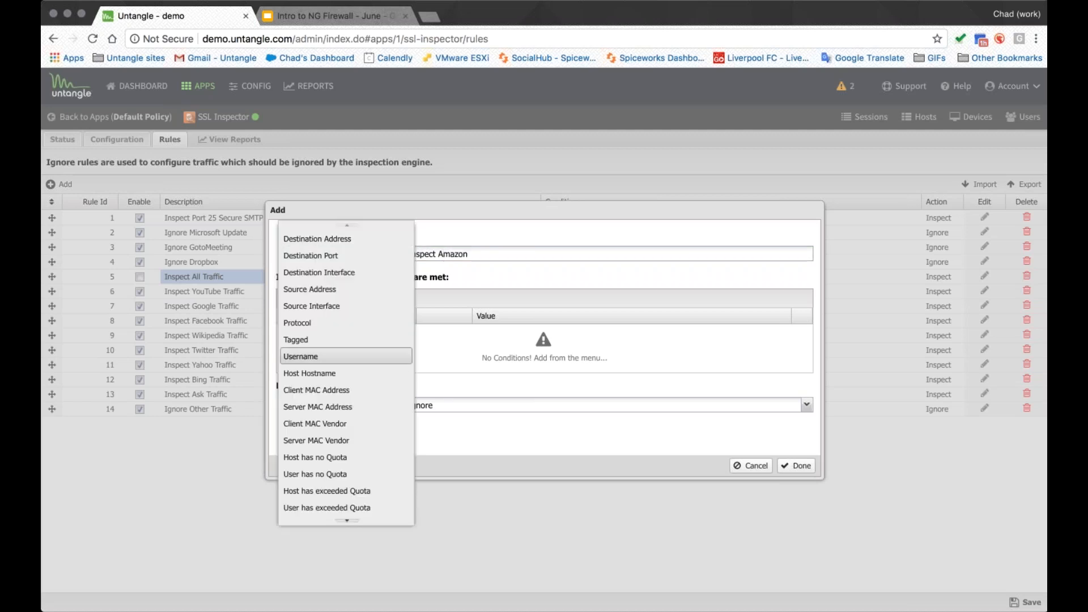
pyautogui.scroll(-3, 361, 359)
pyautogui.scroll(-3, 358, 368)
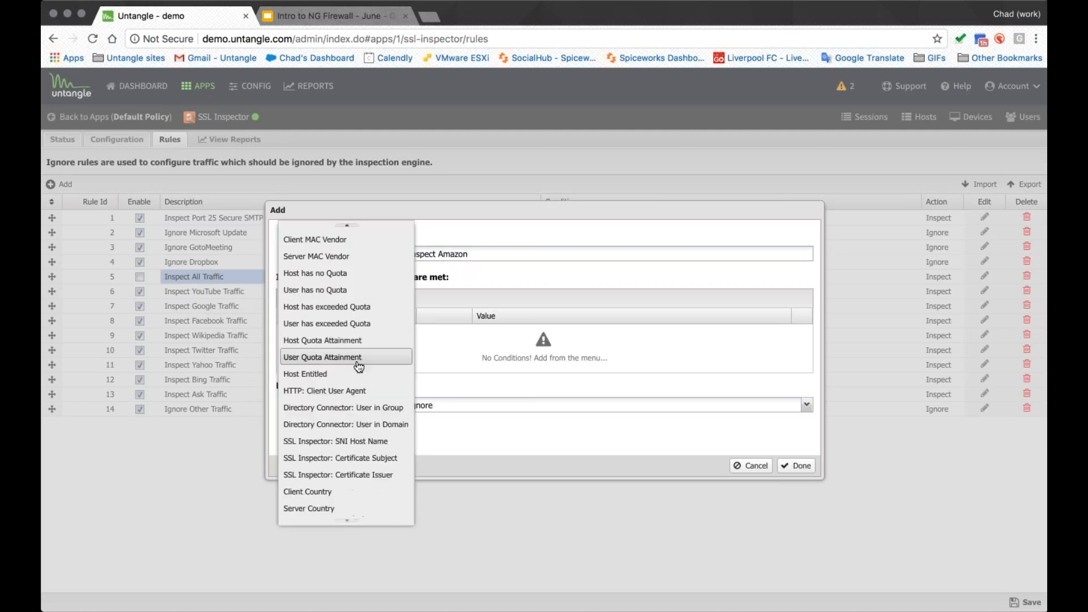
pyautogui.click(373, 460)
pyautogui.click(508, 333)
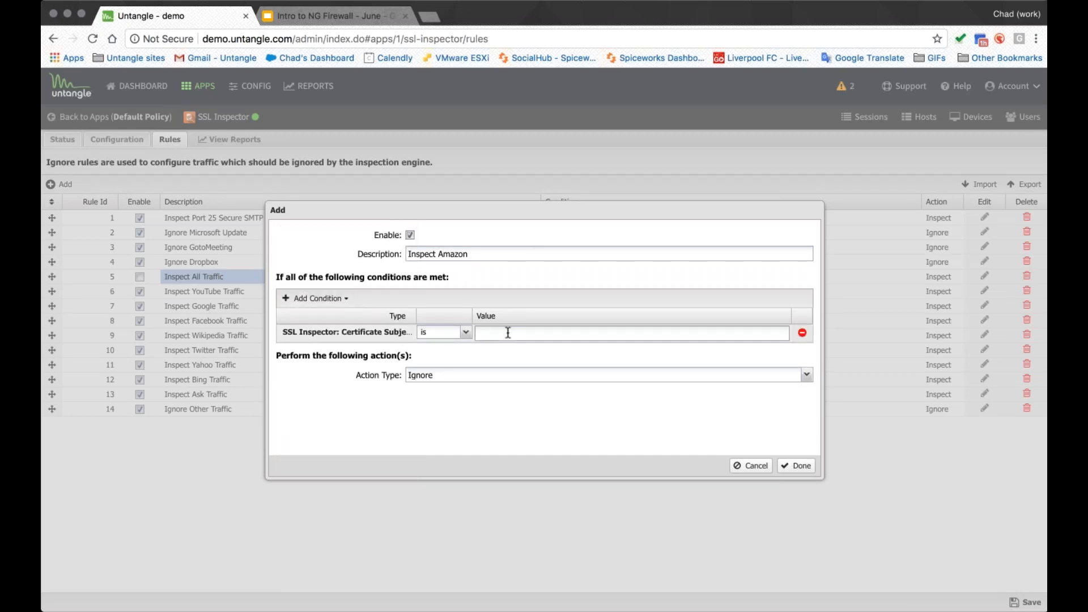
pyautogui.write('*Amazon*')
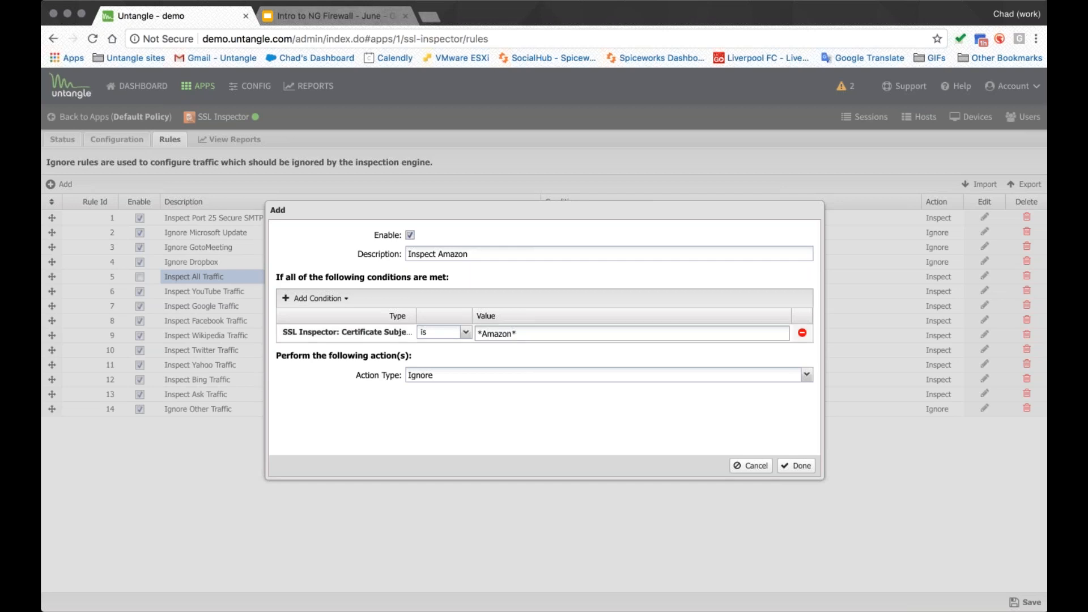
pyautogui.click(503, 375)
pyautogui.click(445, 387)
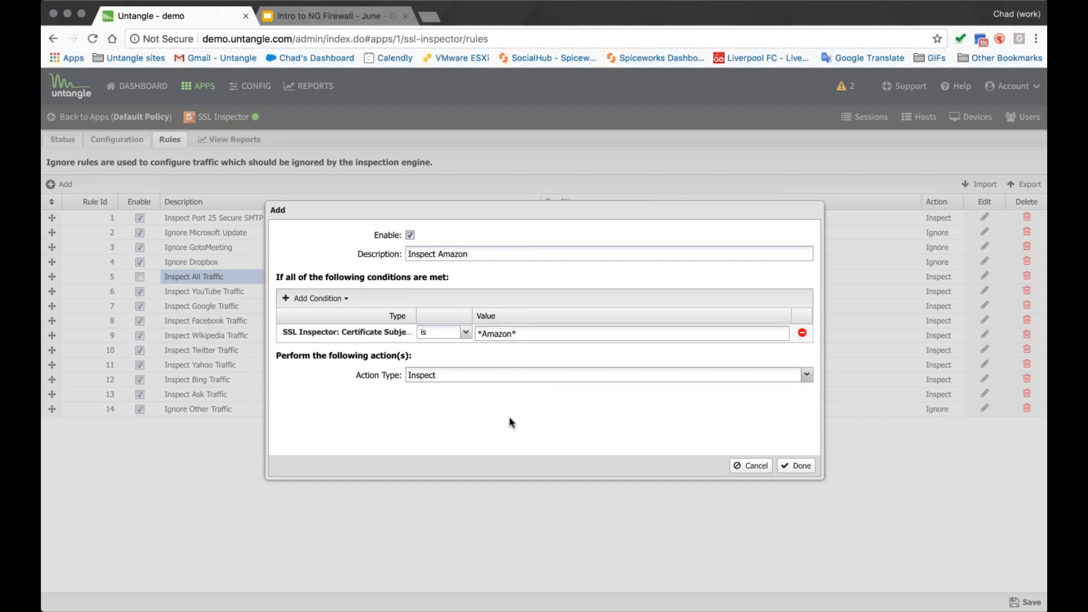
pyautogui.click(796, 466)
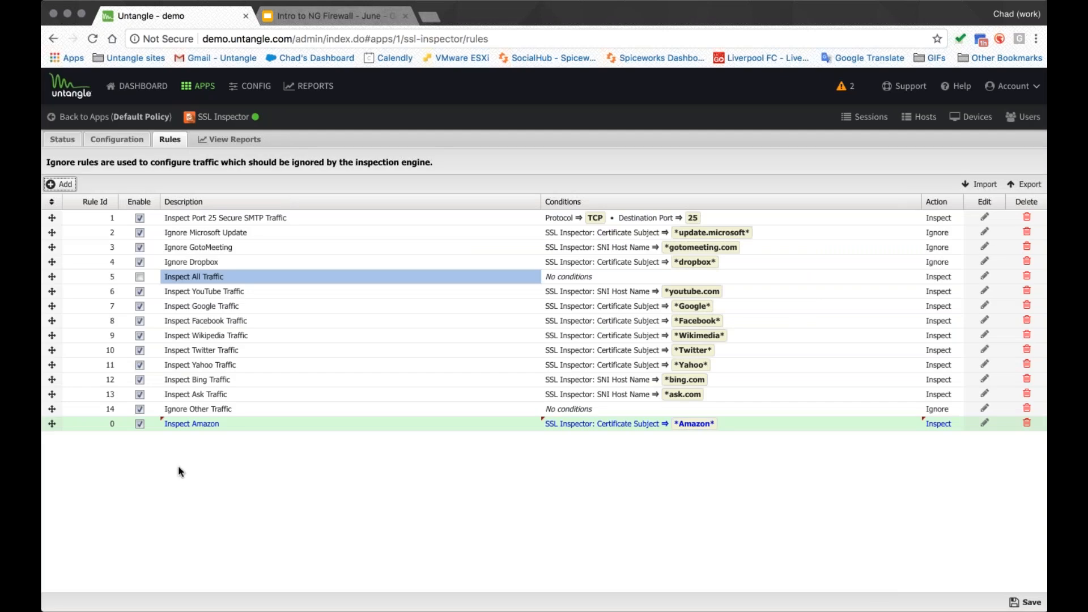
pyautogui.moveTo(51, 423); pyautogui.dragTo(55, 258)
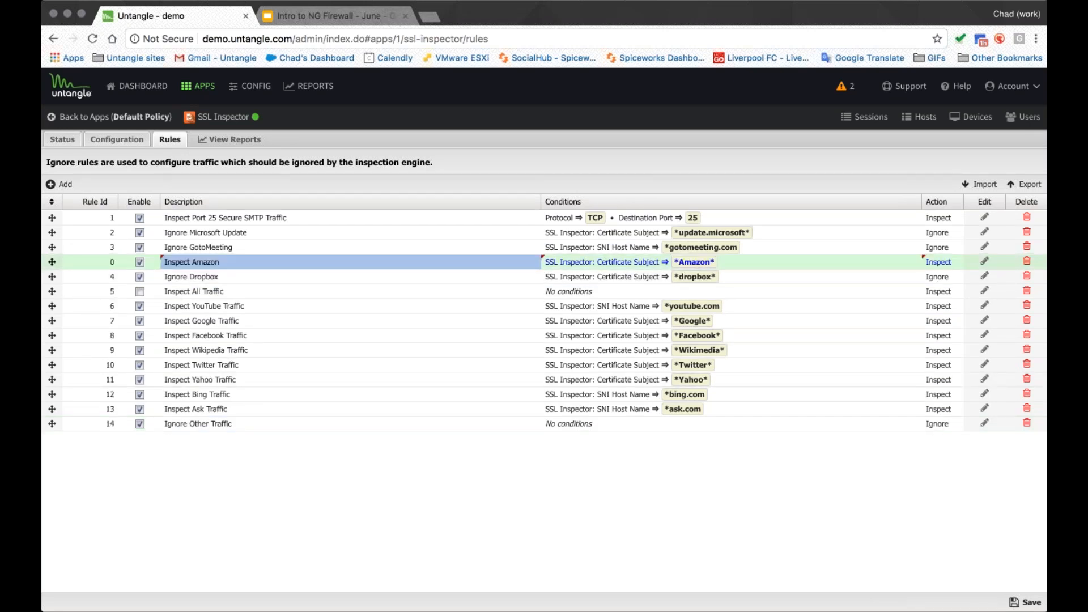
# - Return to the apps overview, discarding the unsaved SSL Inspector rule changes
pyautogui.click(108, 117)
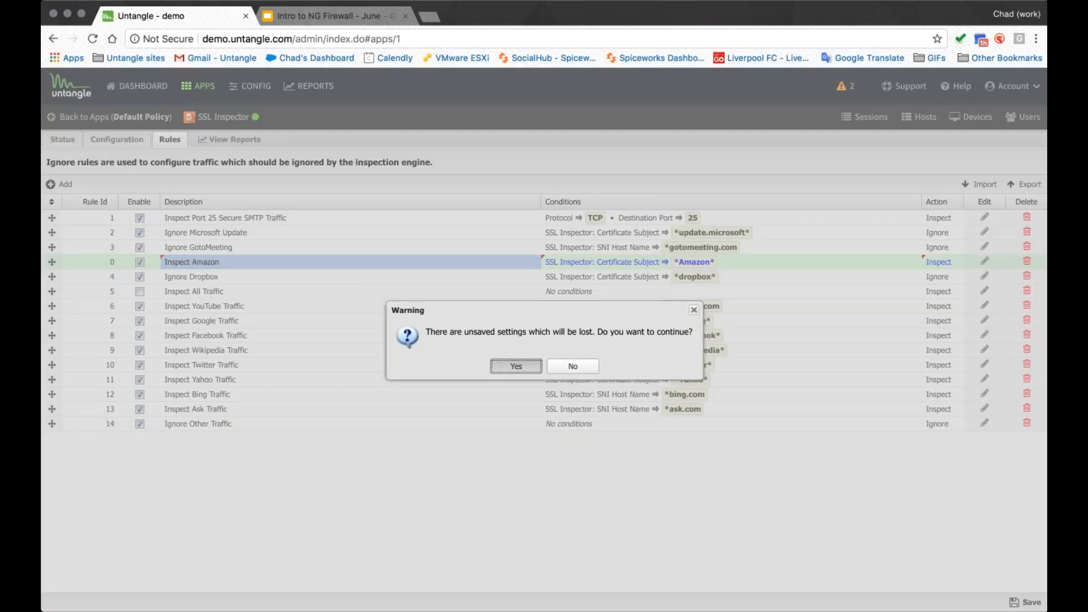
pyautogui.click(516, 367)
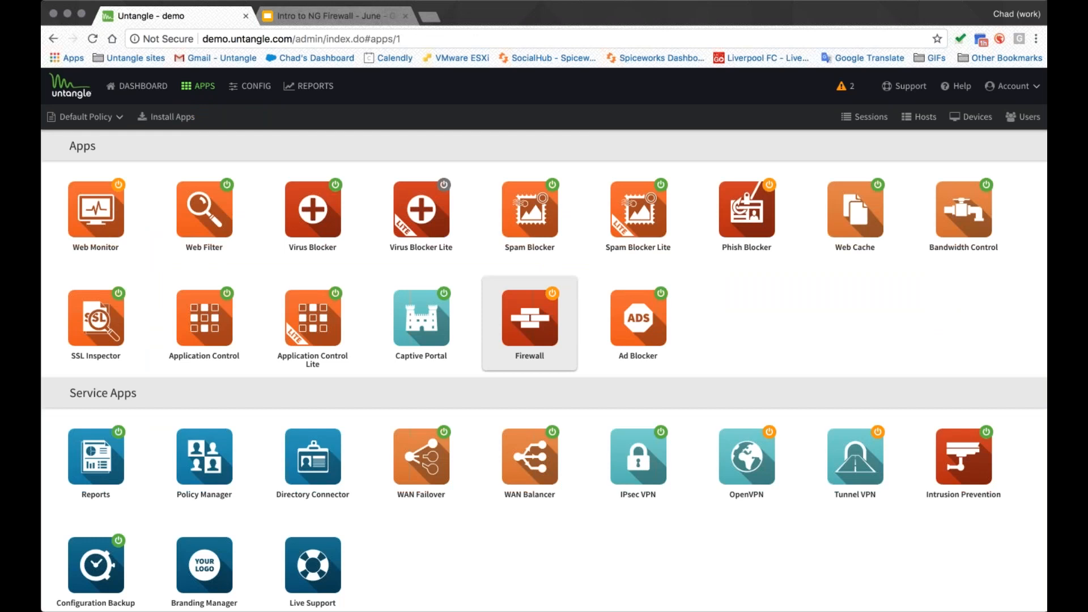
# - Open Web Filter and review its list of categories to block or flag
pyautogui.click(204, 215)
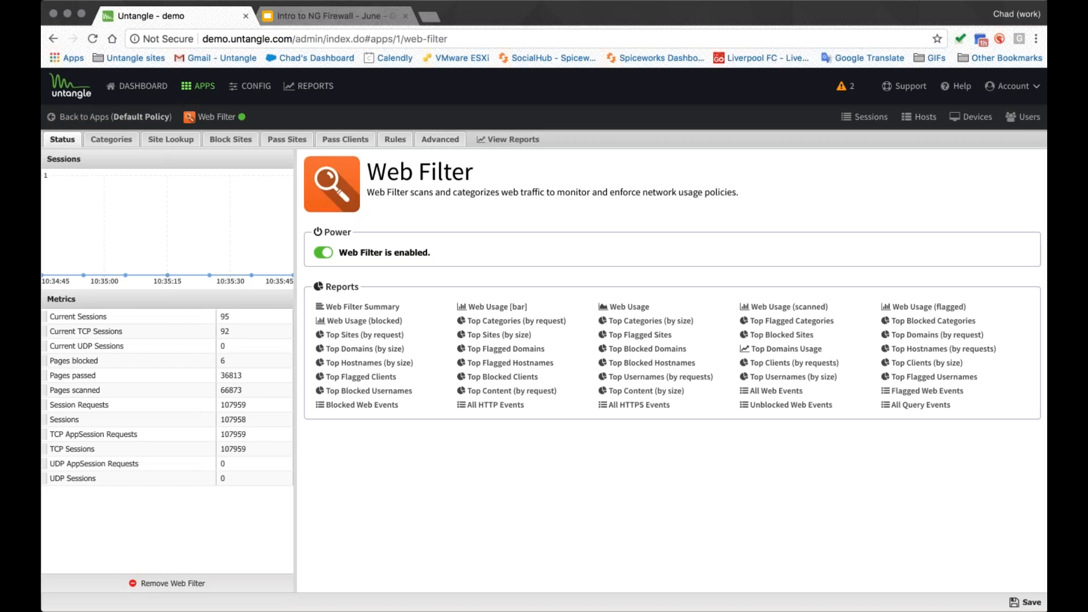
pyautogui.click(111, 139)
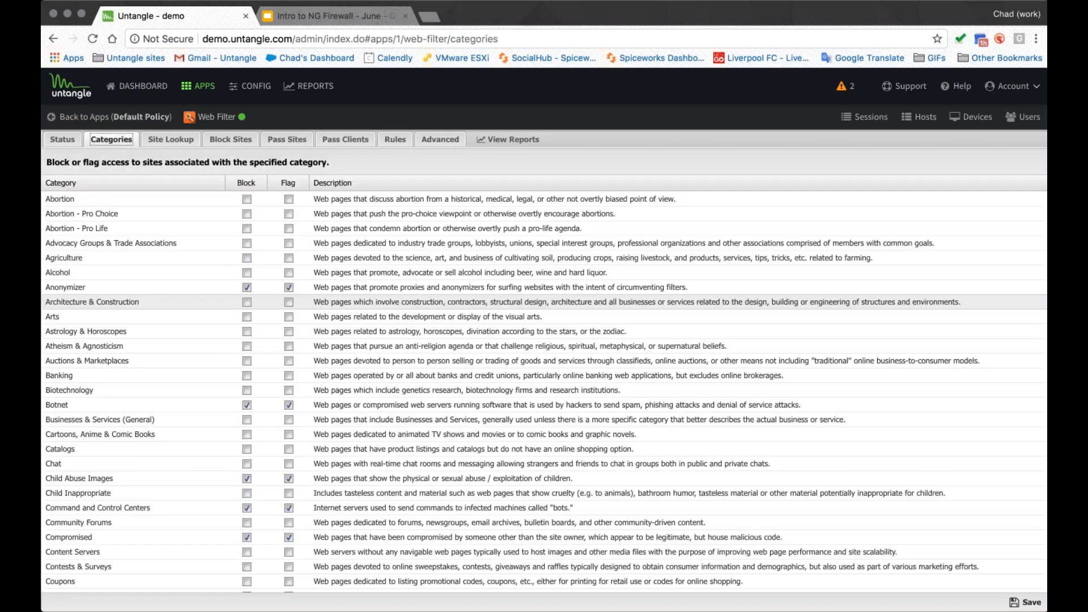
pyautogui.scroll(-5, 245, 301)
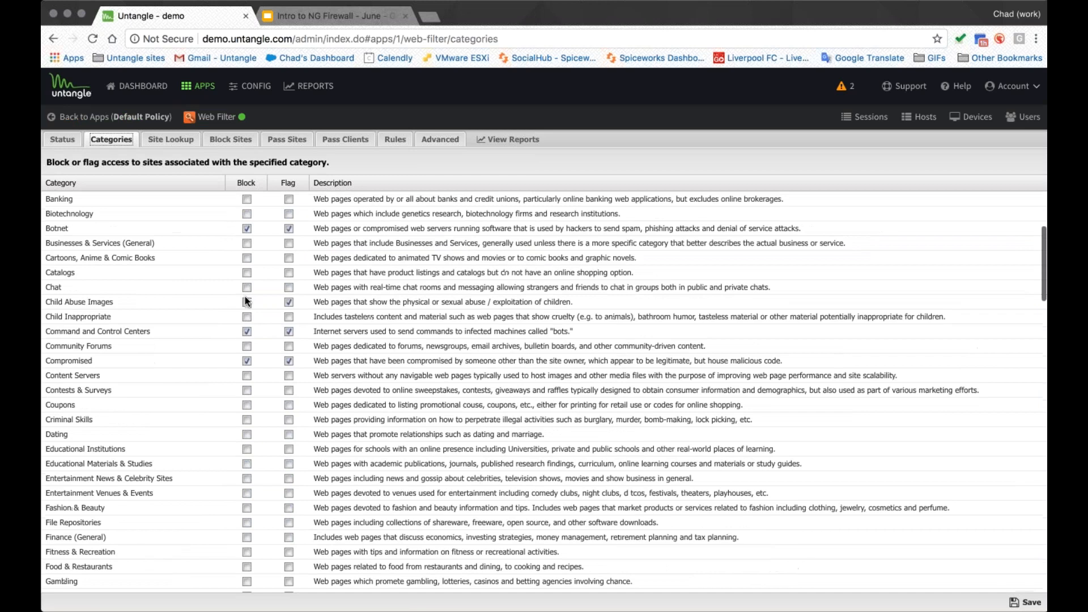
pyautogui.scroll(5, 247, 301)
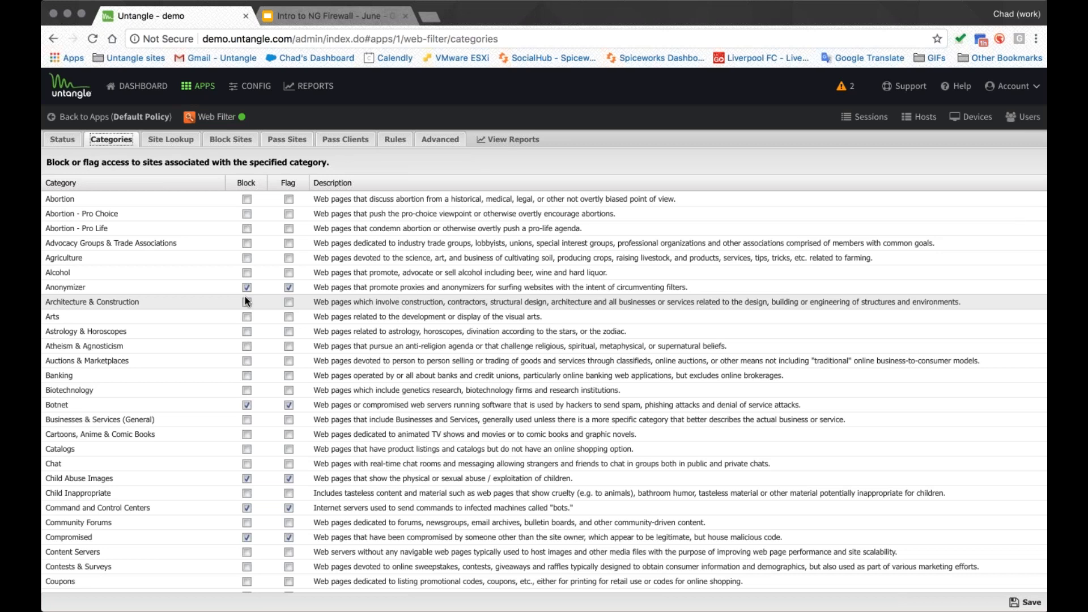
# - Look up the web filter category of twitter.com with Site Lookup
pyautogui.click(170, 140)
pyautogui.click(198, 190)
pyautogui.write('twitter.com')
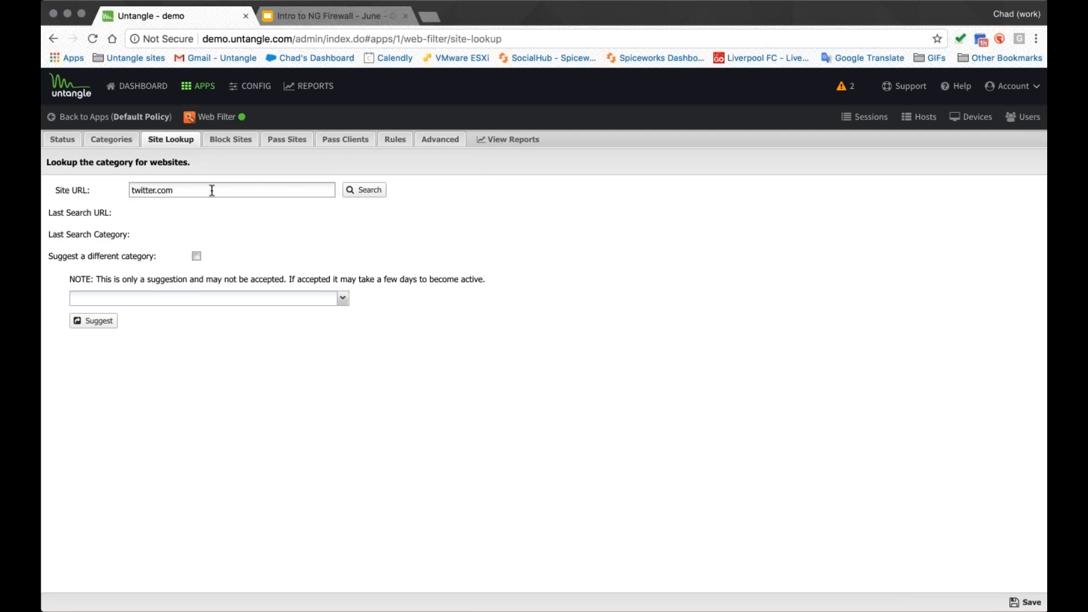
pyautogui.click(359, 190)
pyautogui.moveTo(274, 238); pyautogui.dragTo(164, 234)
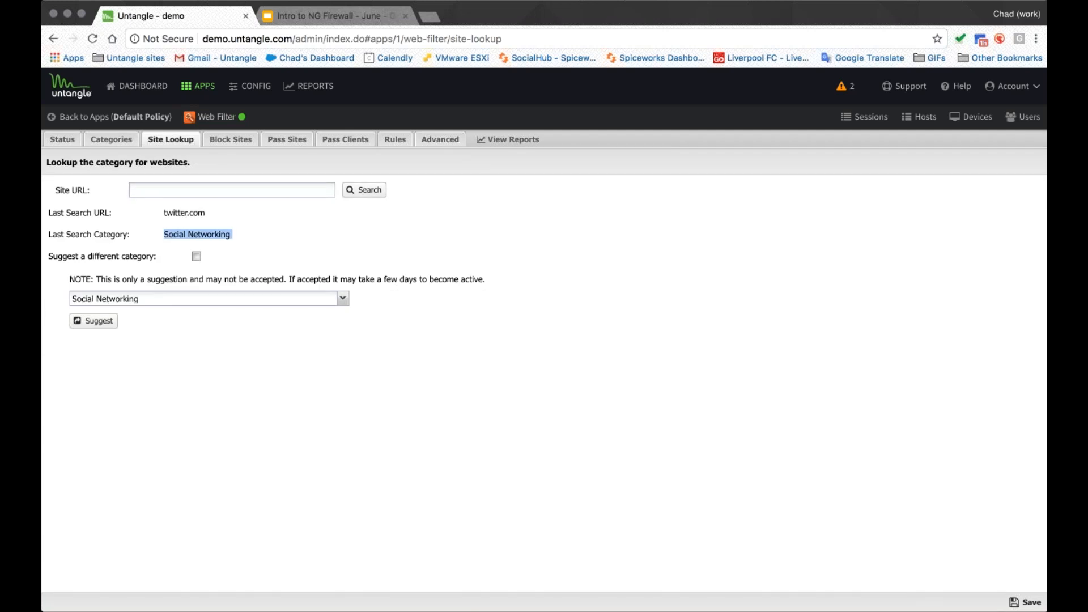
# - Look up the web filter category of espn.com with Site Lookup
pyautogui.click(232, 190)
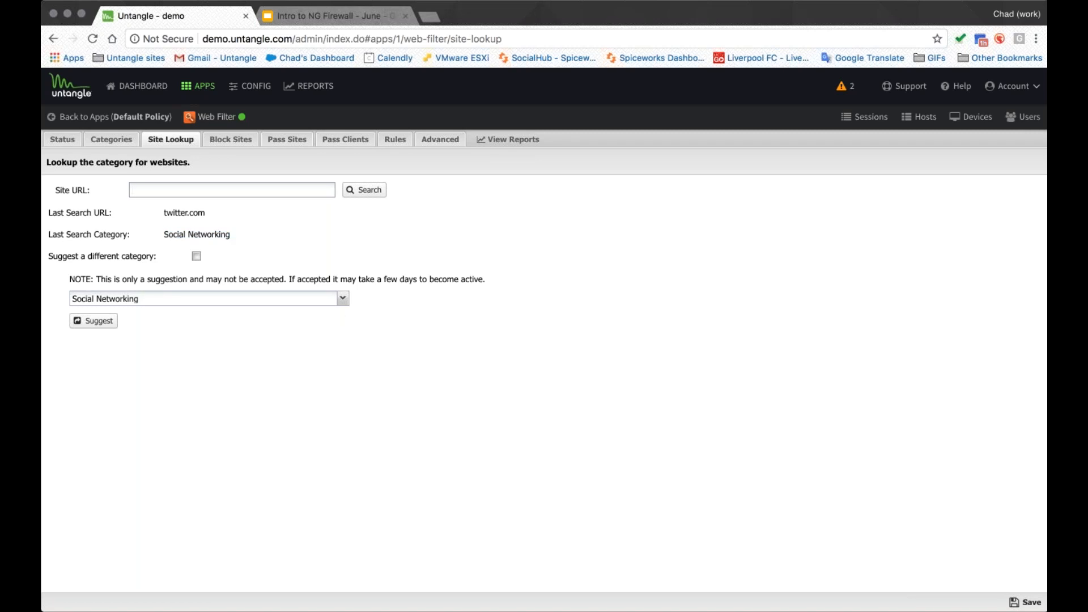
pyautogui.write('espn.com')
pyautogui.click(364, 190)
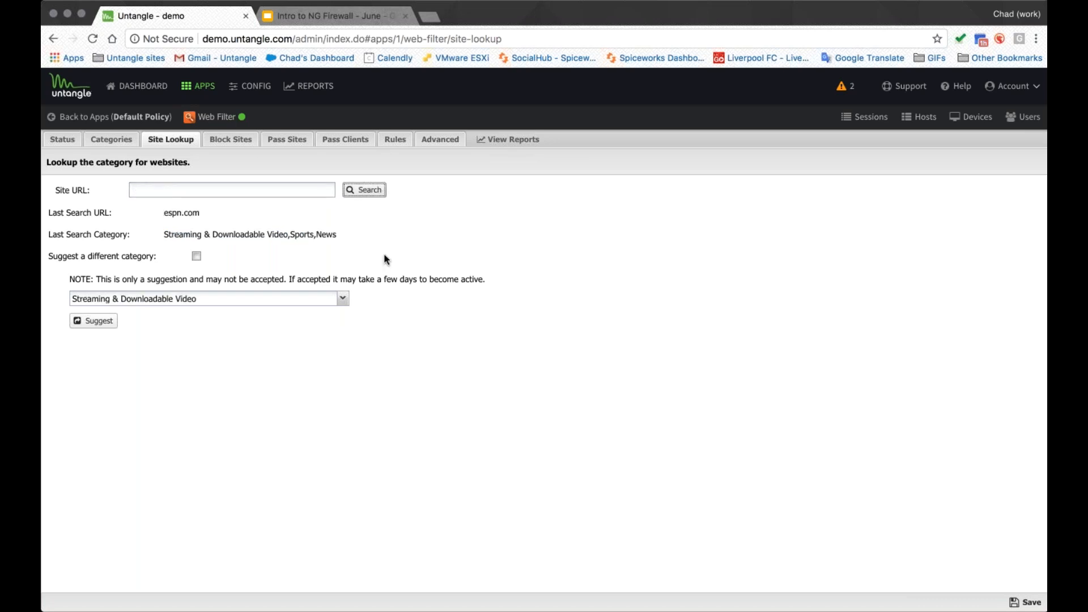
pyautogui.moveTo(289, 234); pyautogui.dragTo(164, 233)
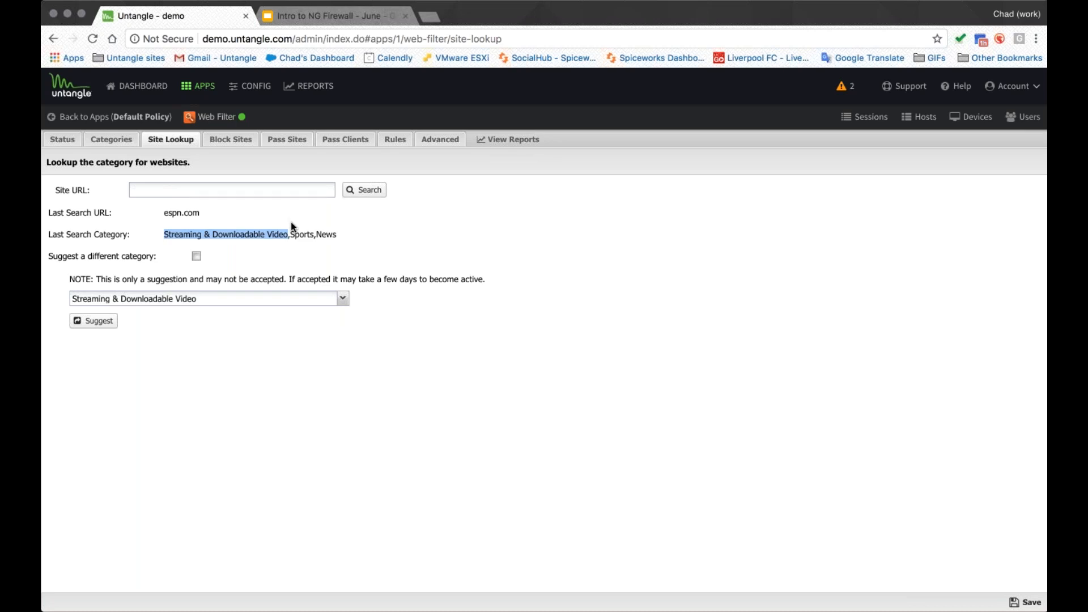
pyautogui.doubleClick(302, 234)
pyautogui.doubleClick(325, 234)
pyautogui.moveTo(289, 234); pyautogui.dragTo(164, 213)
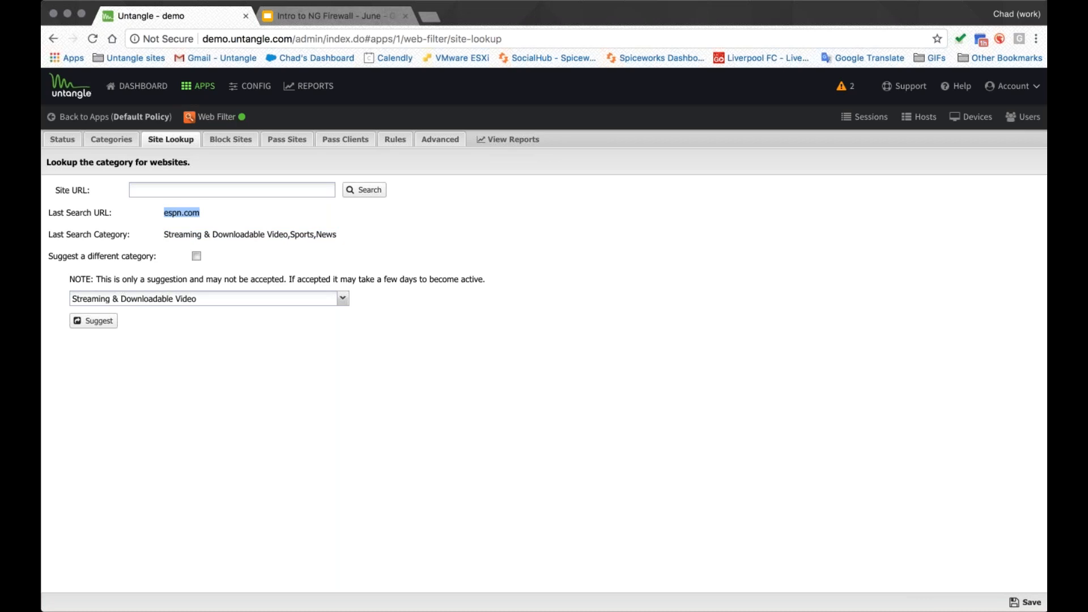
pyautogui.click(287, 140)
pyautogui.click(60, 185)
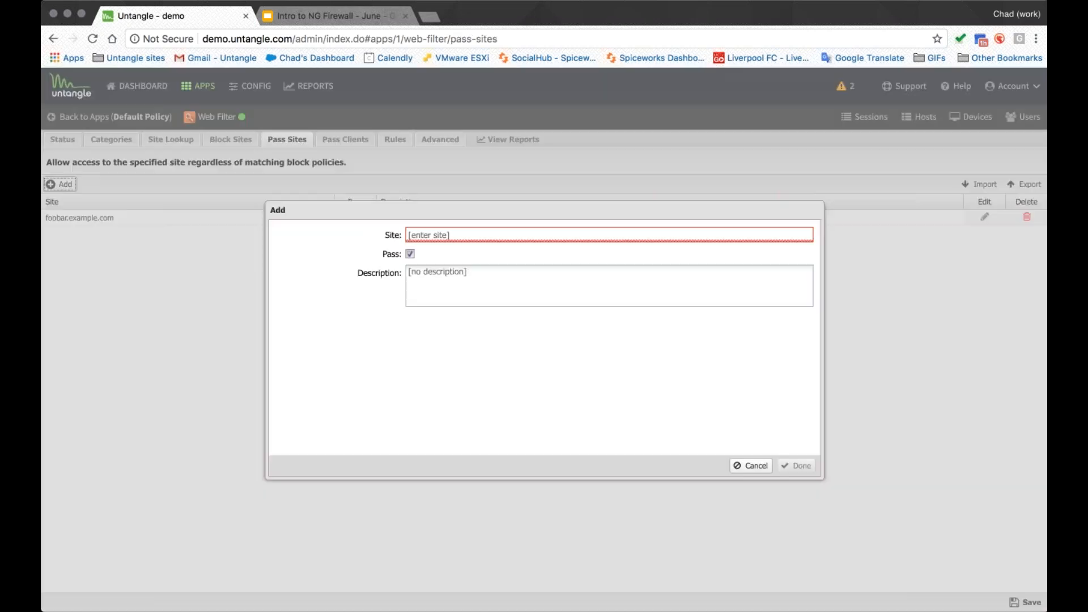
pyautogui.write('*')
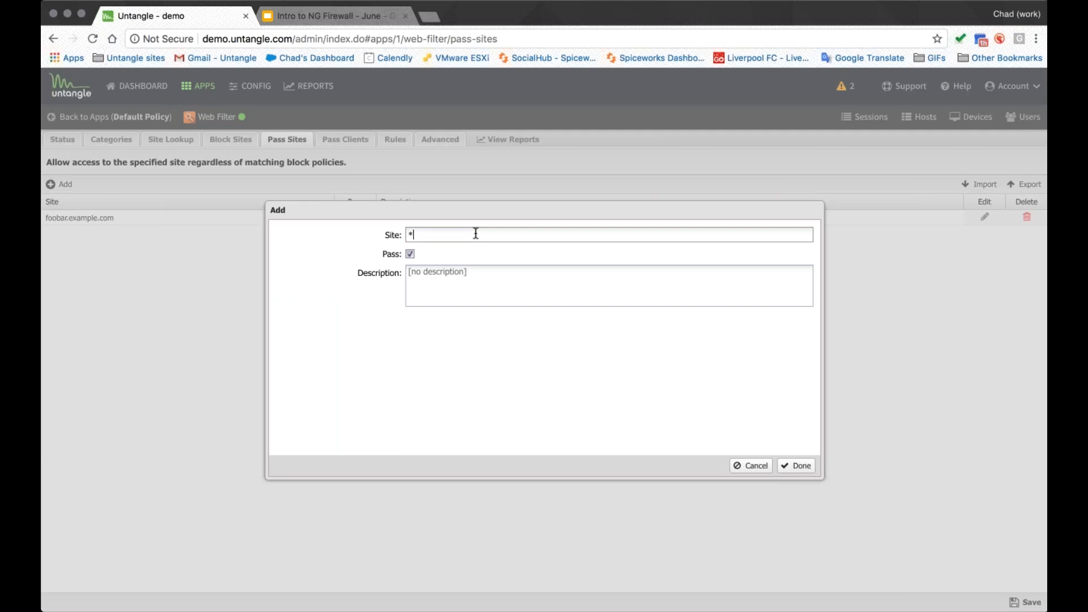
pyautogui.write('espn.com/')
pyautogui.press('Escape')
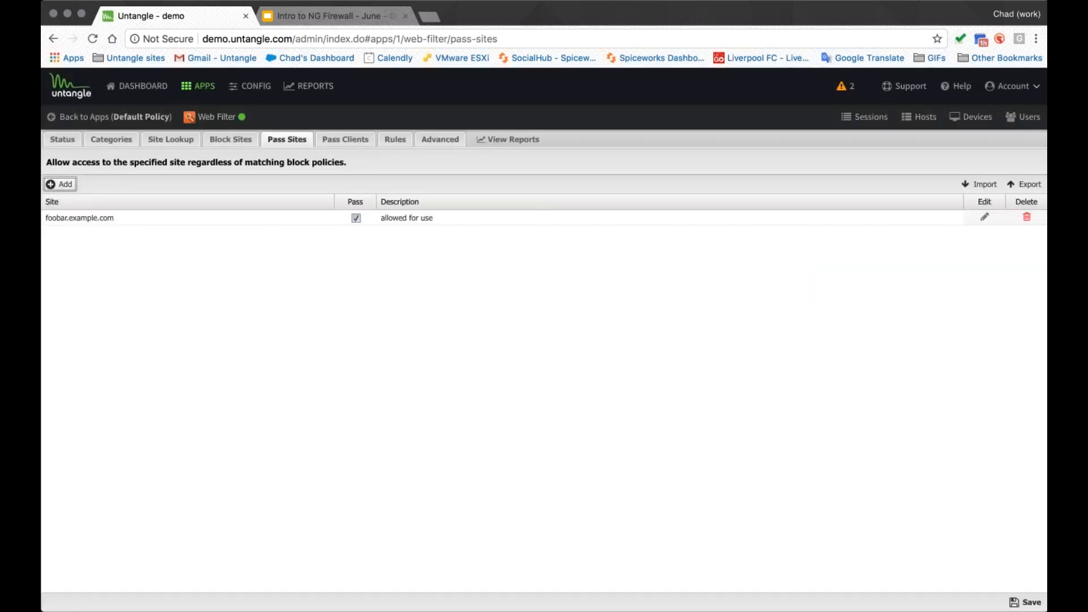
# - Review the Web Filter's Block Sites, Pass Sites and Rules lists
pyautogui.click(285, 136)
pyautogui.click(233, 142)
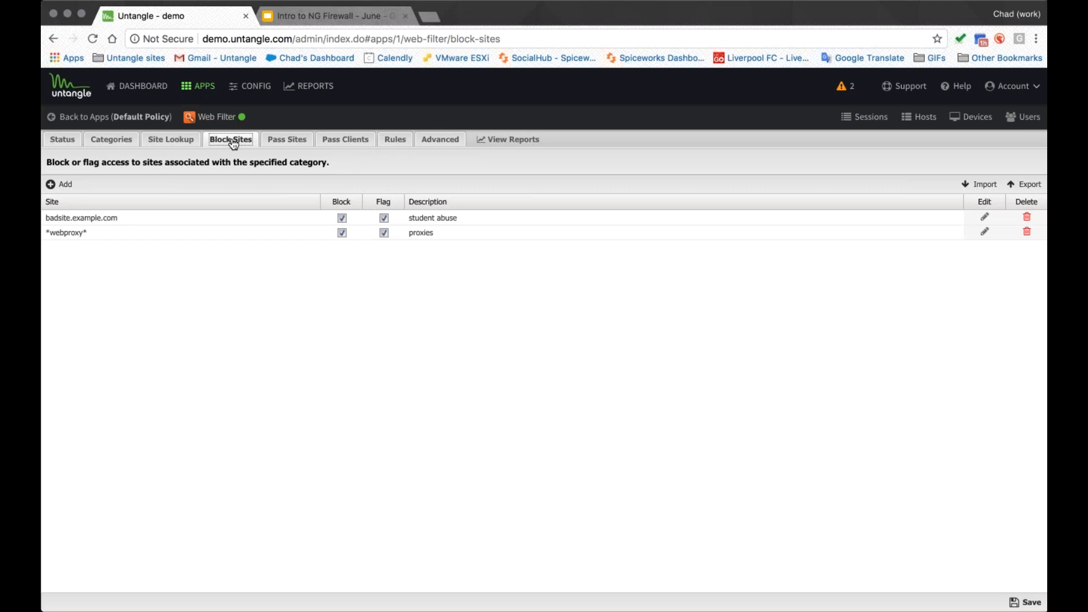
pyautogui.click(286, 140)
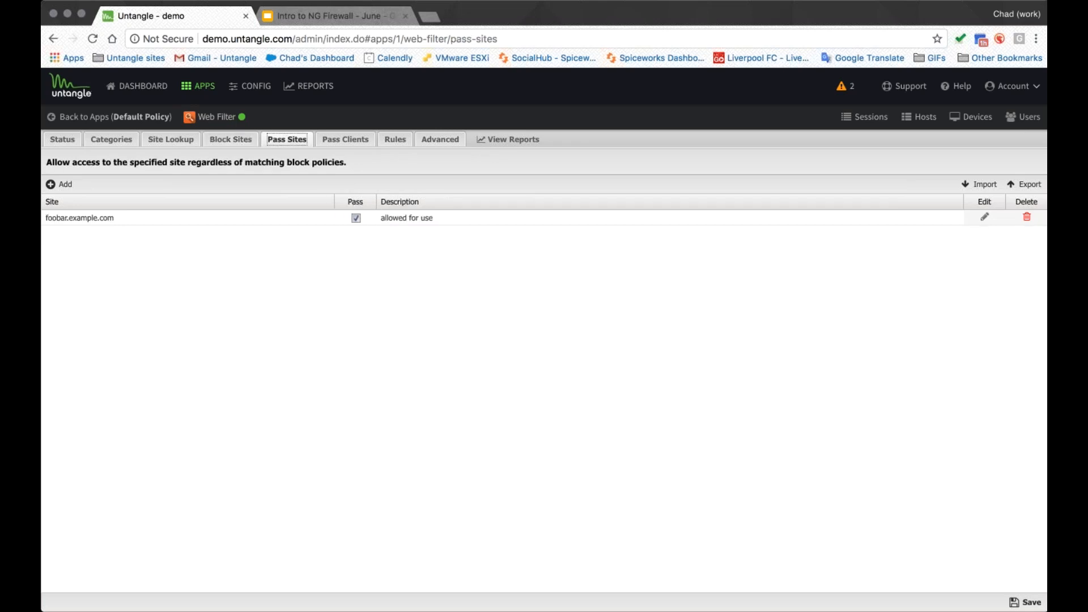
pyautogui.click(388, 141)
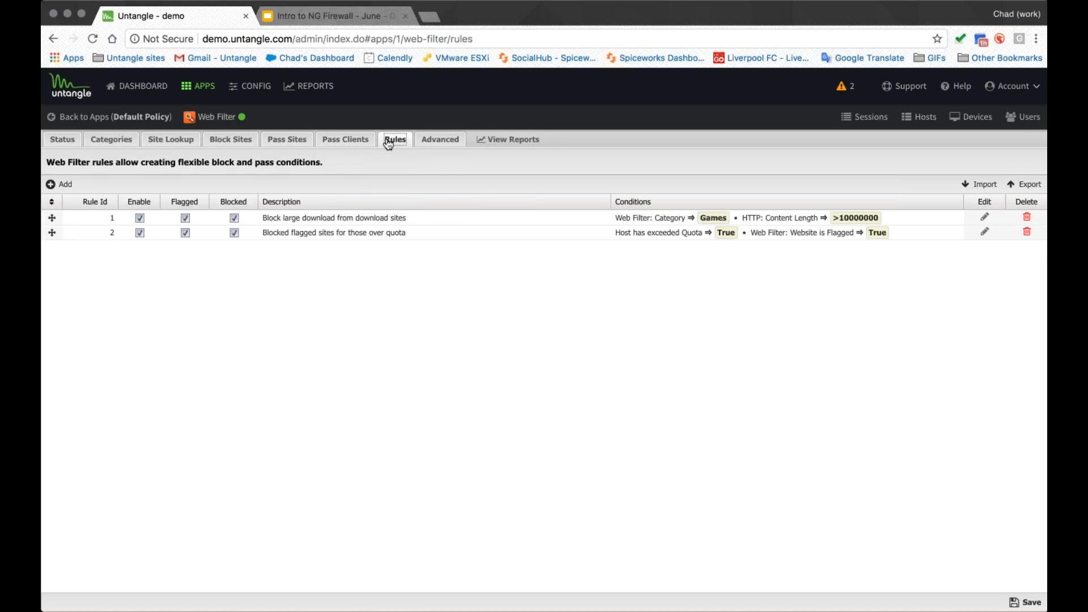
# - Open the Web Filter's advanced settings and examine the HTTPS SNI processing and safe search options
pyautogui.click(438, 140)
pyautogui.click(374, 199)
pyautogui.moveTo(464, 198); pyautogui.dragTo(79, 182)
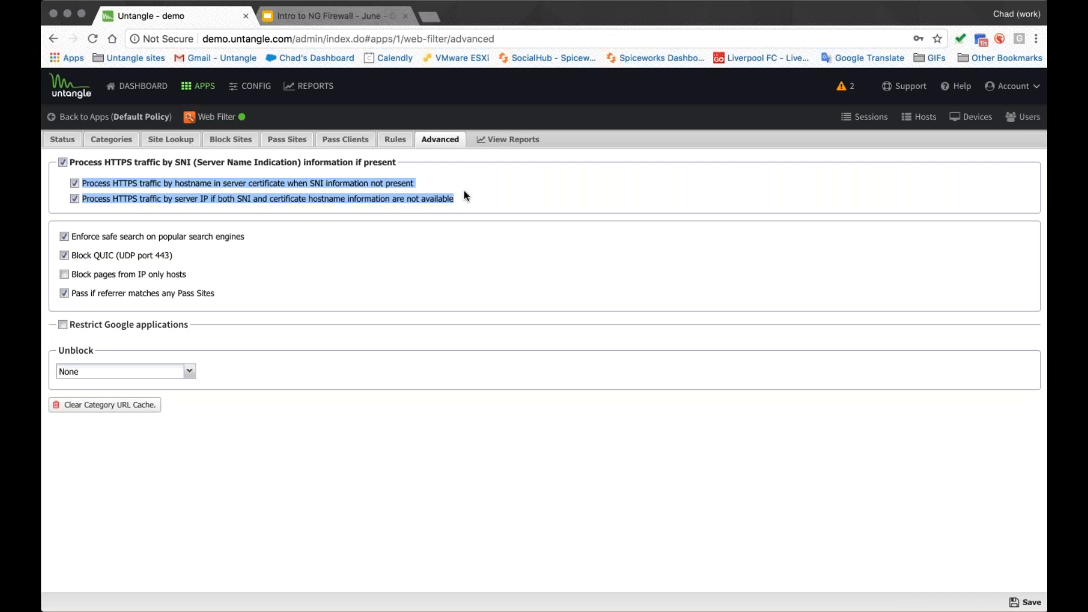
pyautogui.moveTo(272, 238); pyautogui.dragTo(86, 238)
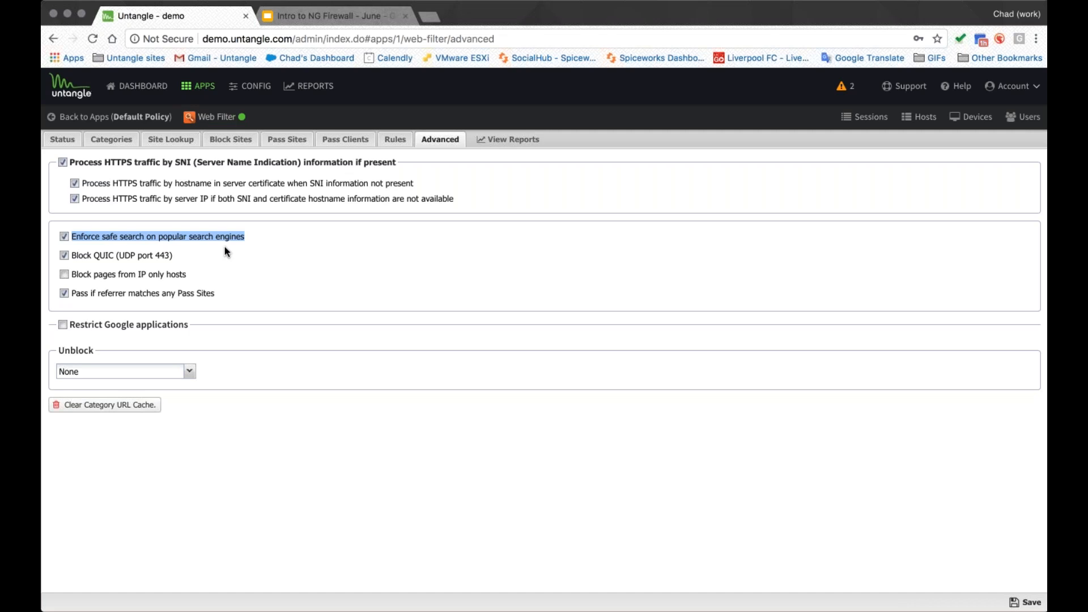
# - Enable Restrict Google applications and set Unblock to Temporary with Require Password checked
pyautogui.click(184, 313)
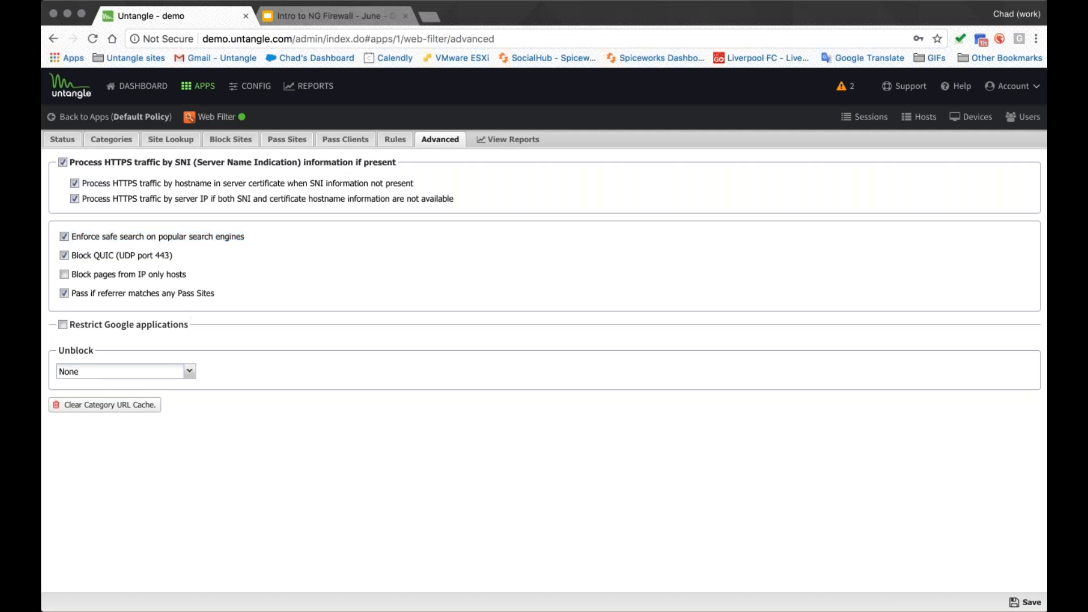
pyautogui.click(63, 324)
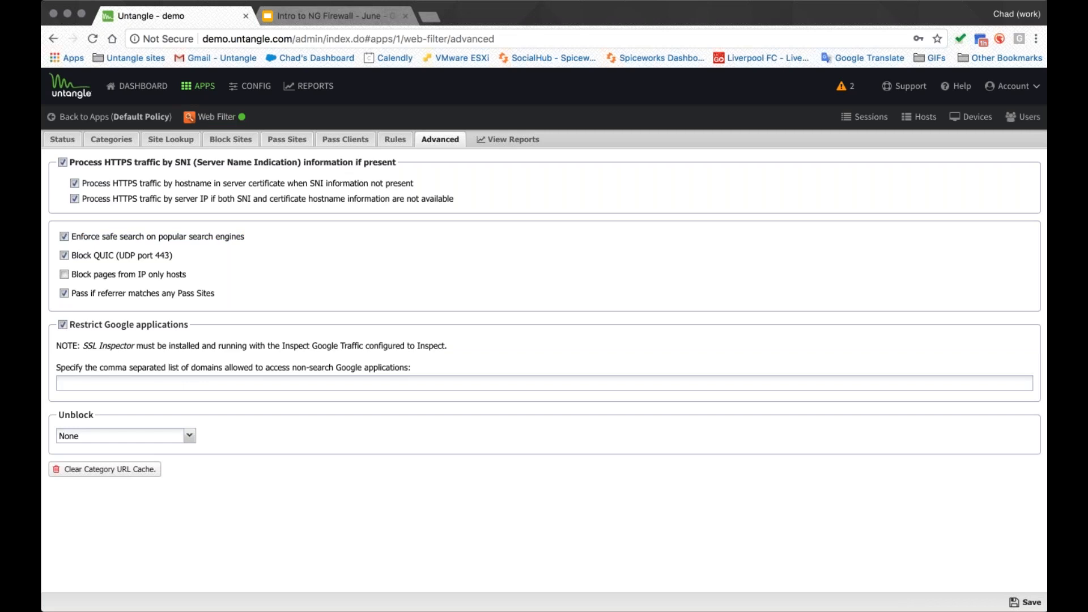
pyautogui.click(190, 436)
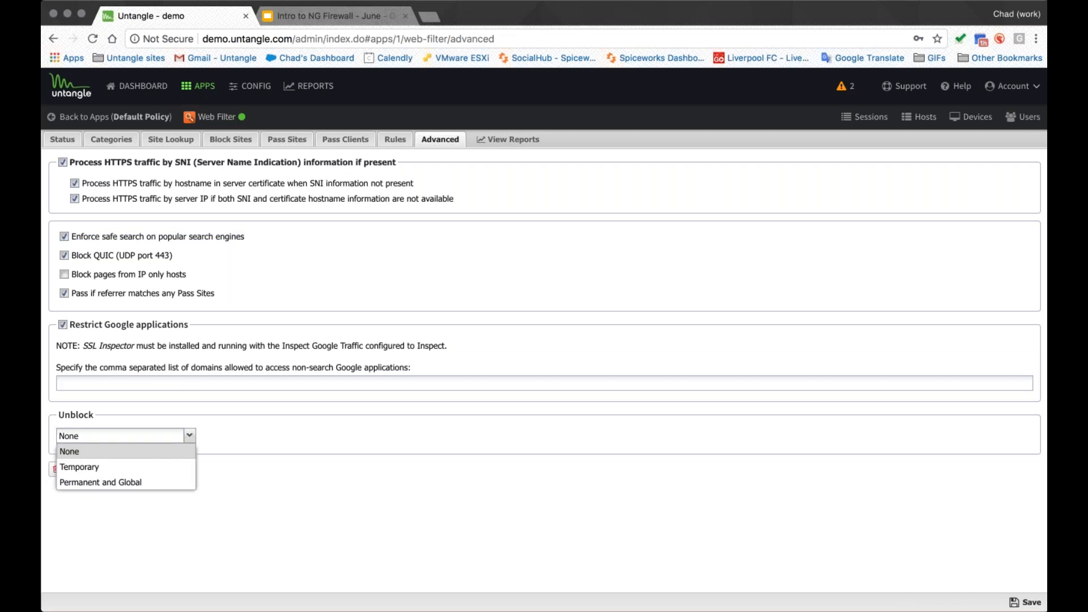
pyautogui.click(170, 466)
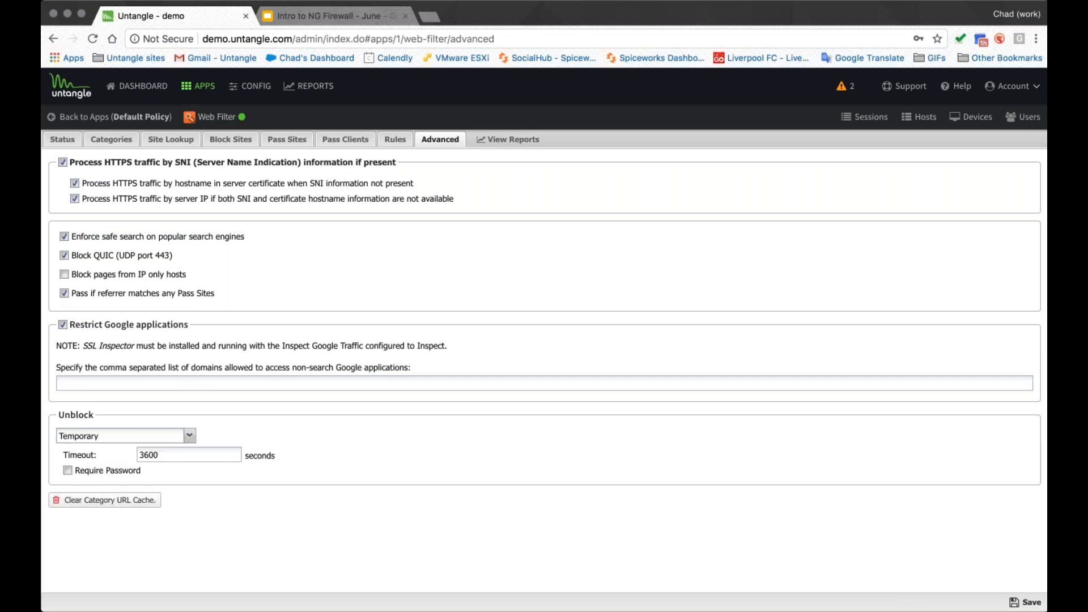
pyautogui.click(99, 471)
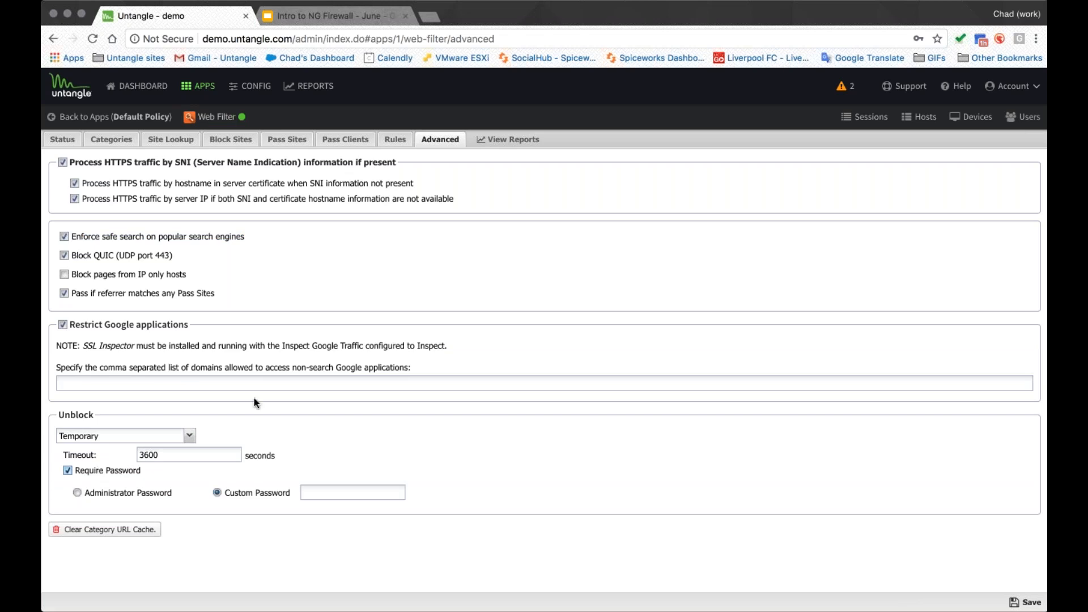
# - Return to the apps overview, discarding the unsaved Web Filter changes
pyautogui.click(136, 117)
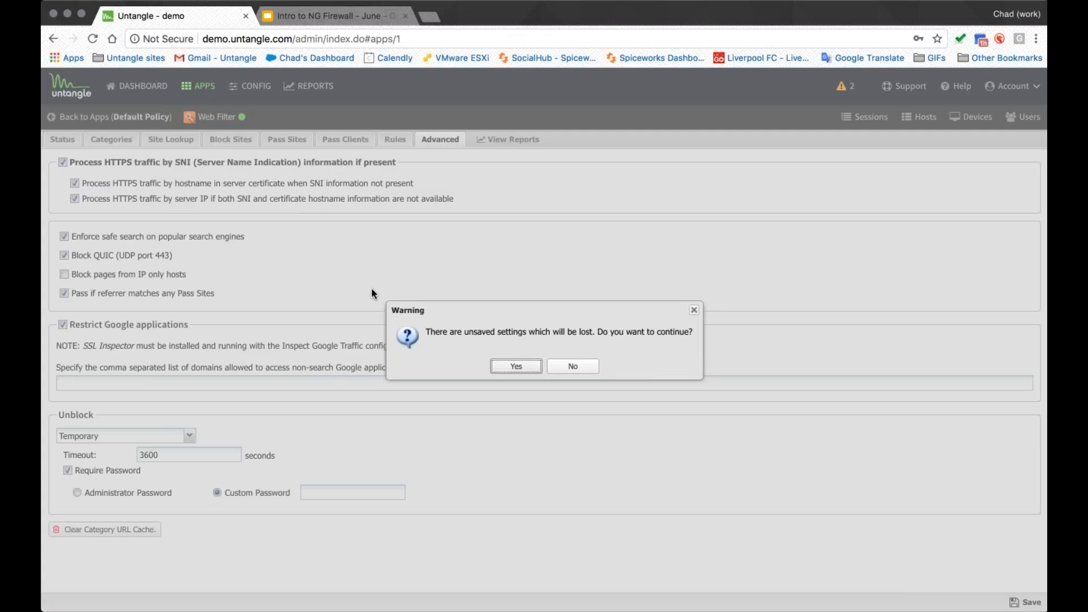
pyautogui.click(516, 366)
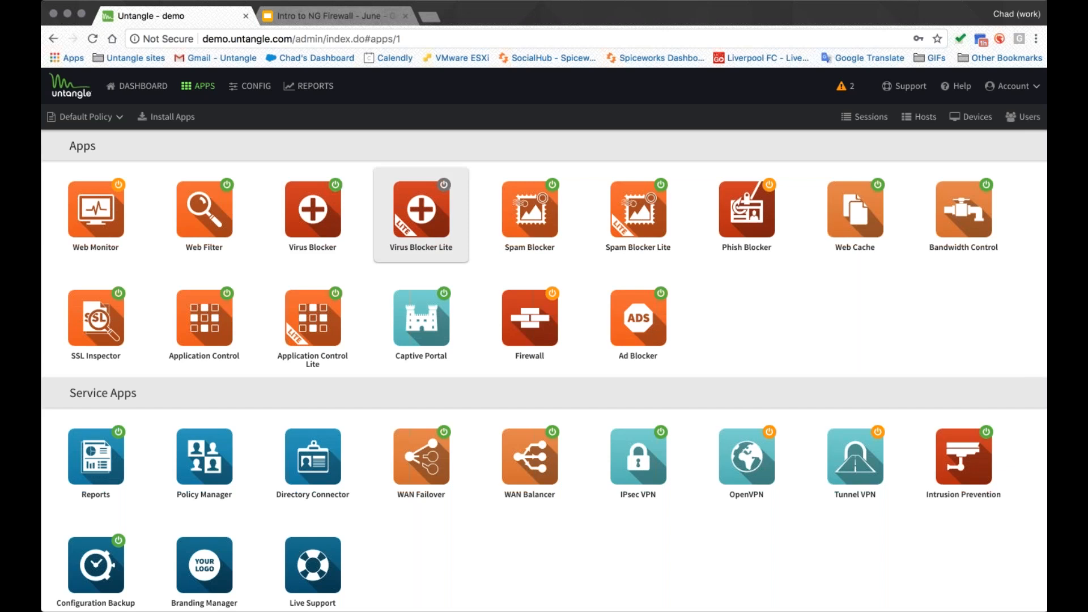
# - Open Virus Blocker Lite and review its scan options, pass sites and advanced file extension settings
pyautogui.click(421, 213)
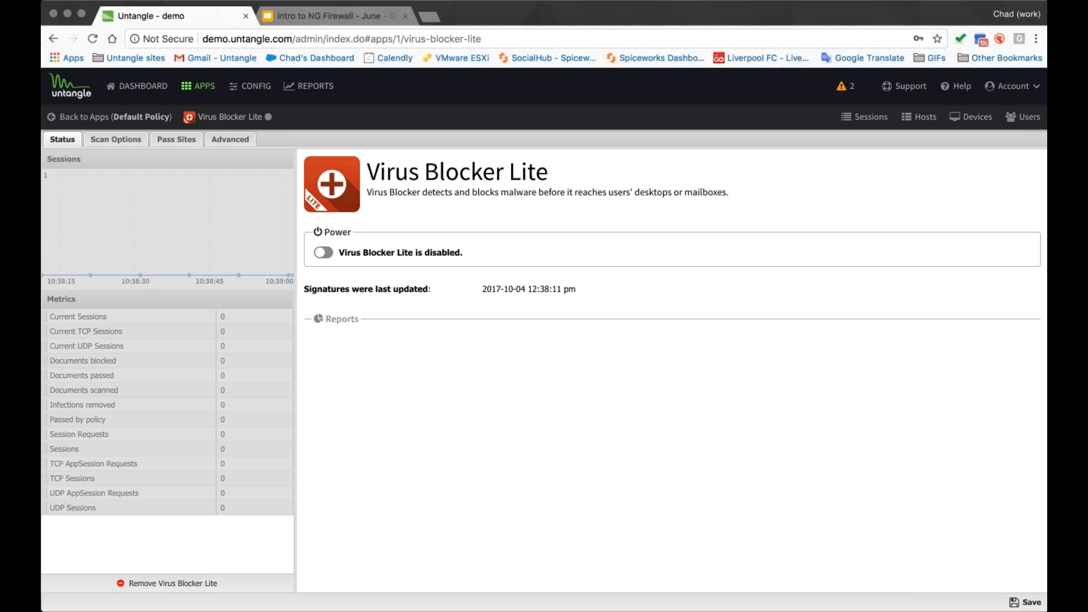
pyautogui.click(115, 138)
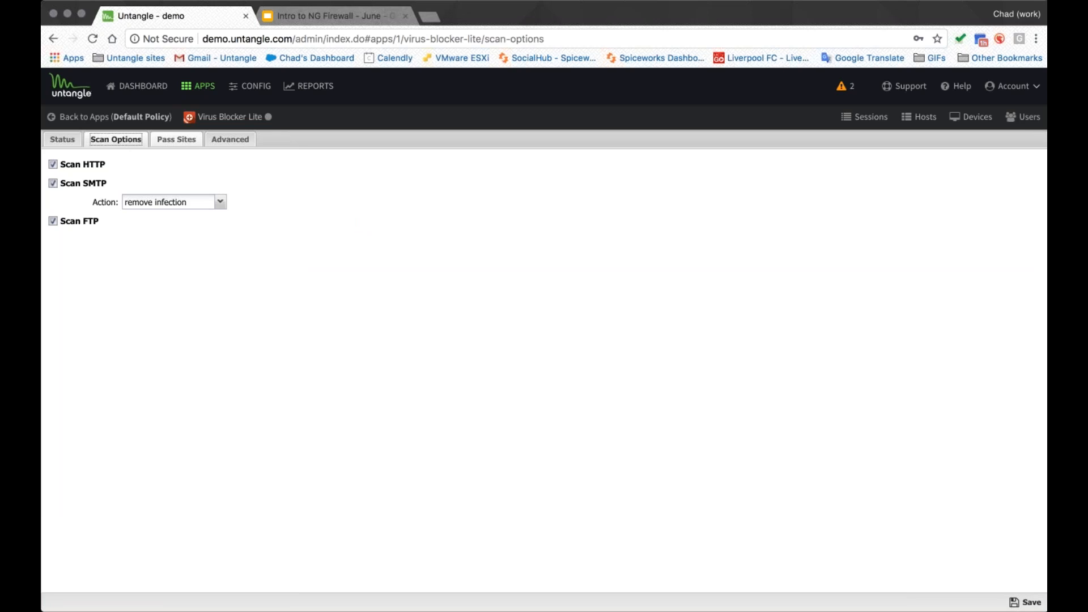
pyautogui.click(177, 139)
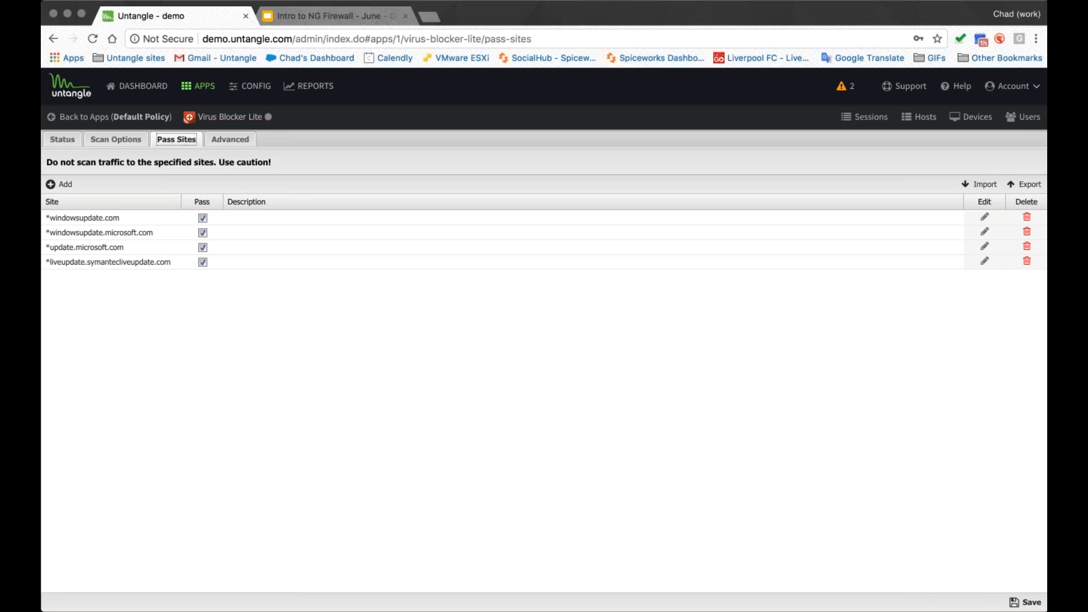
pyautogui.click(229, 141)
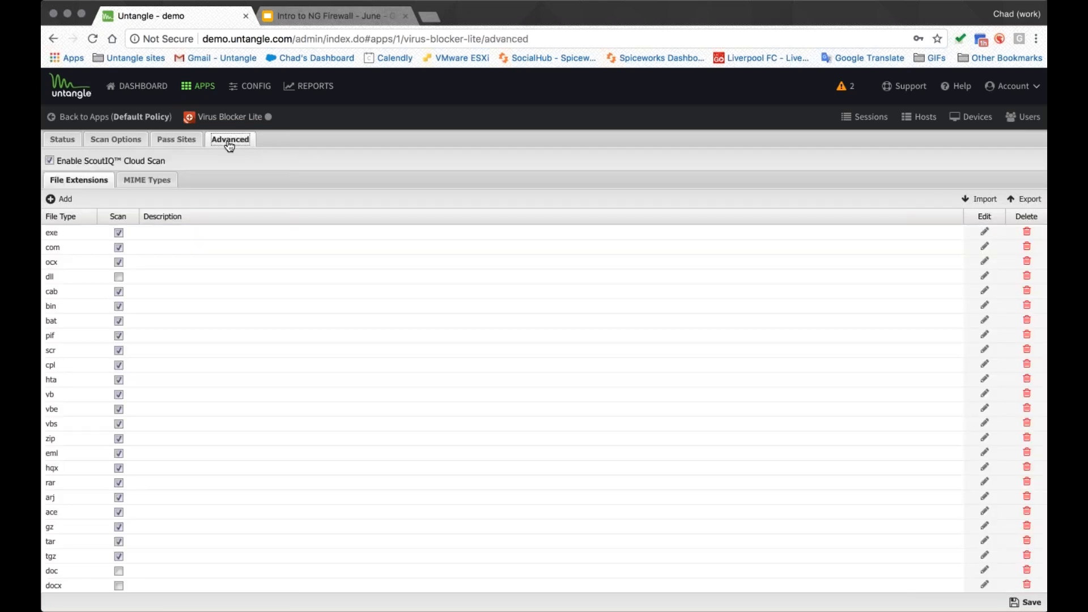
pyautogui.moveTo(168, 161); pyautogui.dragTo(94, 158)
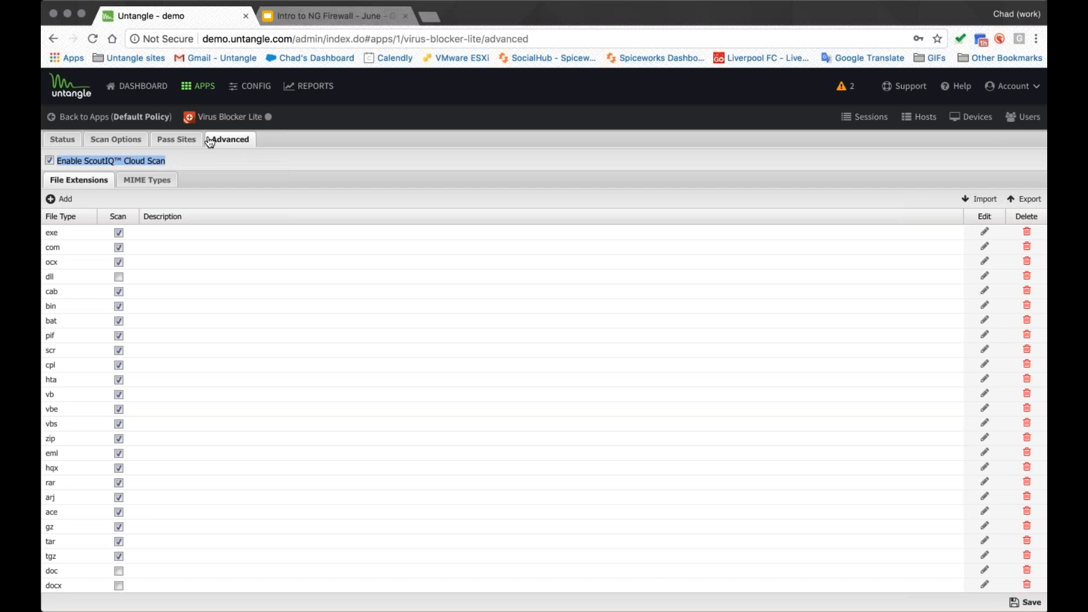
# - Open Virus Blocker from the apps overview and review its status details and scan options
pyautogui.click(199, 86)
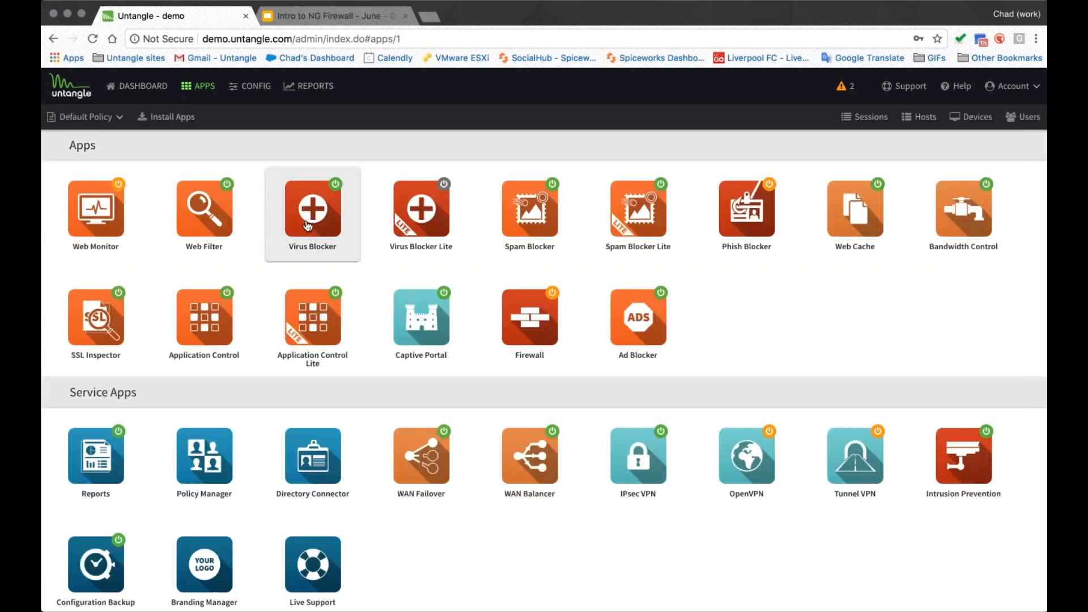
pyautogui.click(308, 226)
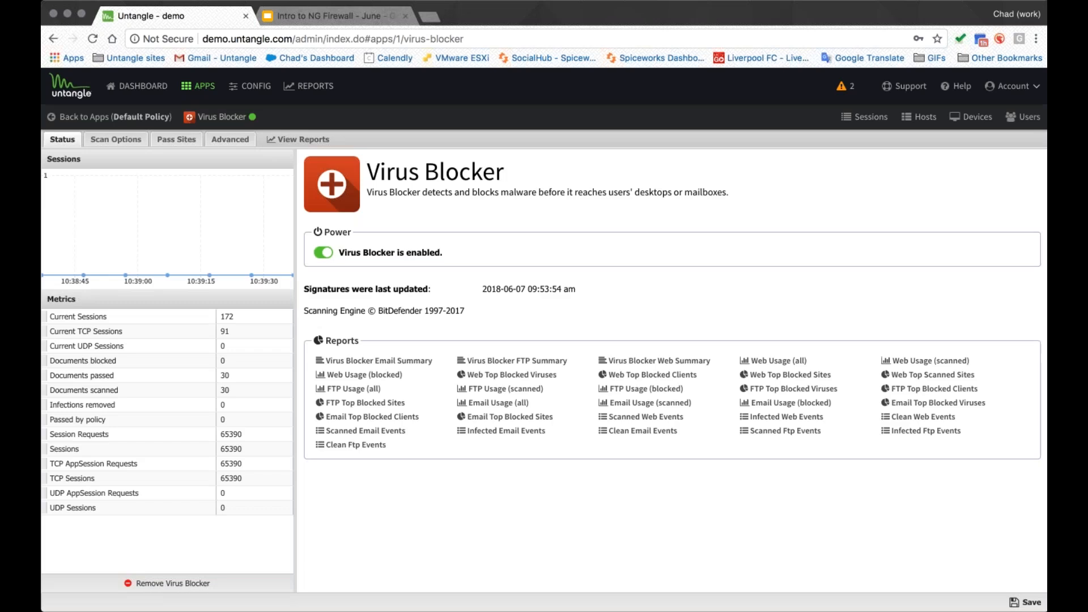
pyautogui.moveTo(465, 311); pyautogui.dragTo(305, 311)
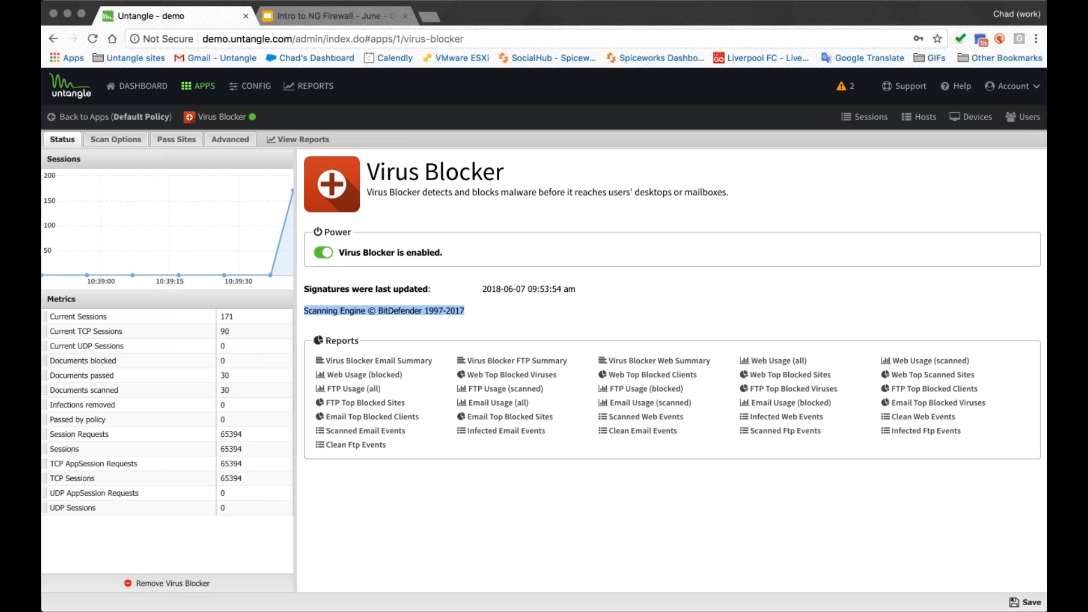
pyautogui.tripleClick(510, 290)
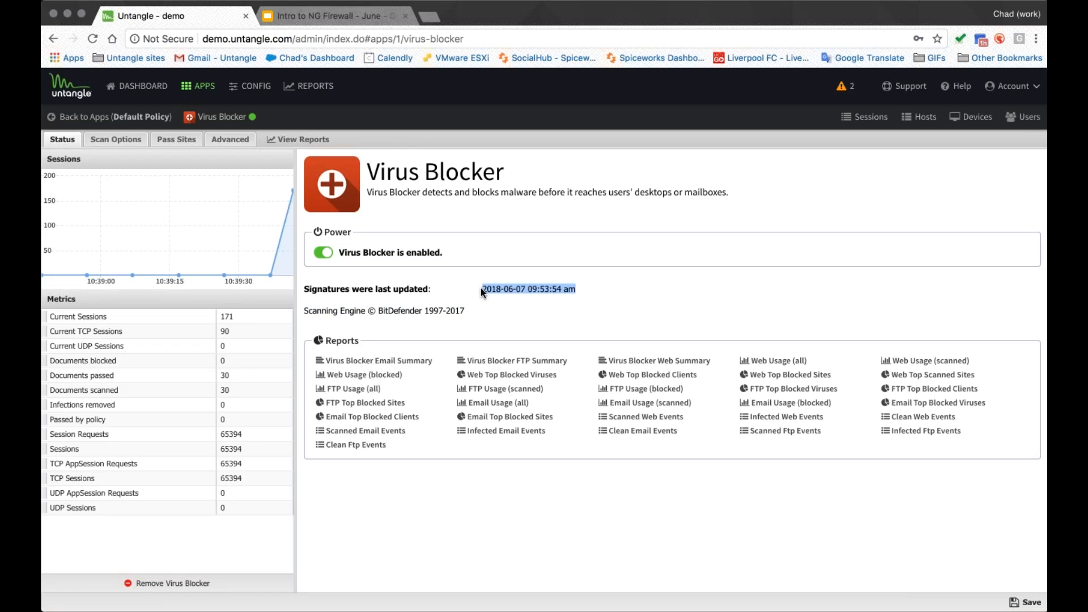
pyautogui.click(116, 139)
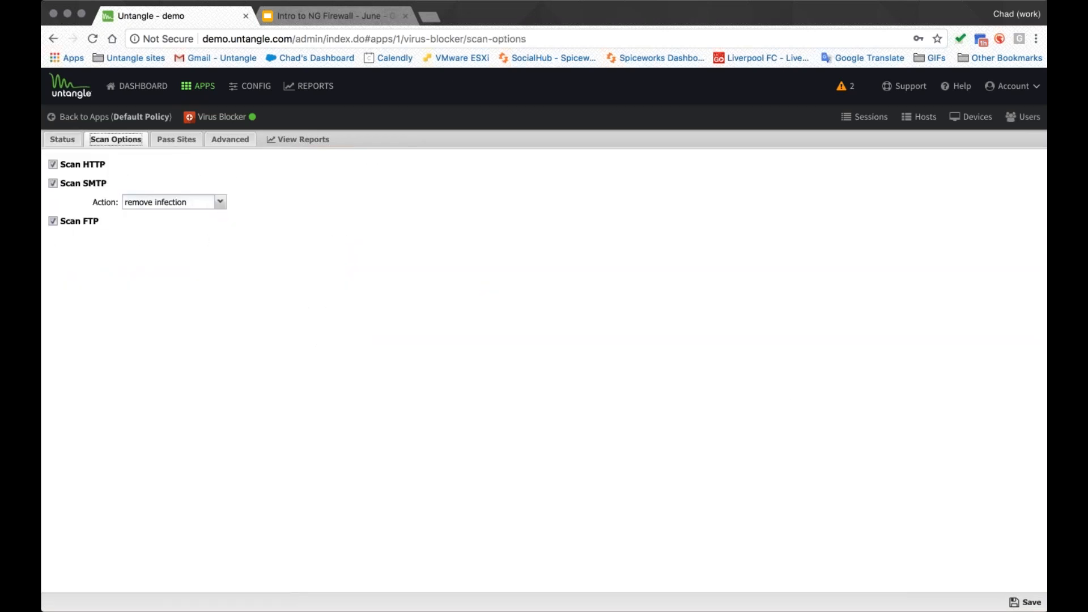
# - Review Virus Blocker's pass sites, the cloud and BitDefender scan options, and the list of scanned file extensions
pyautogui.click(176, 141)
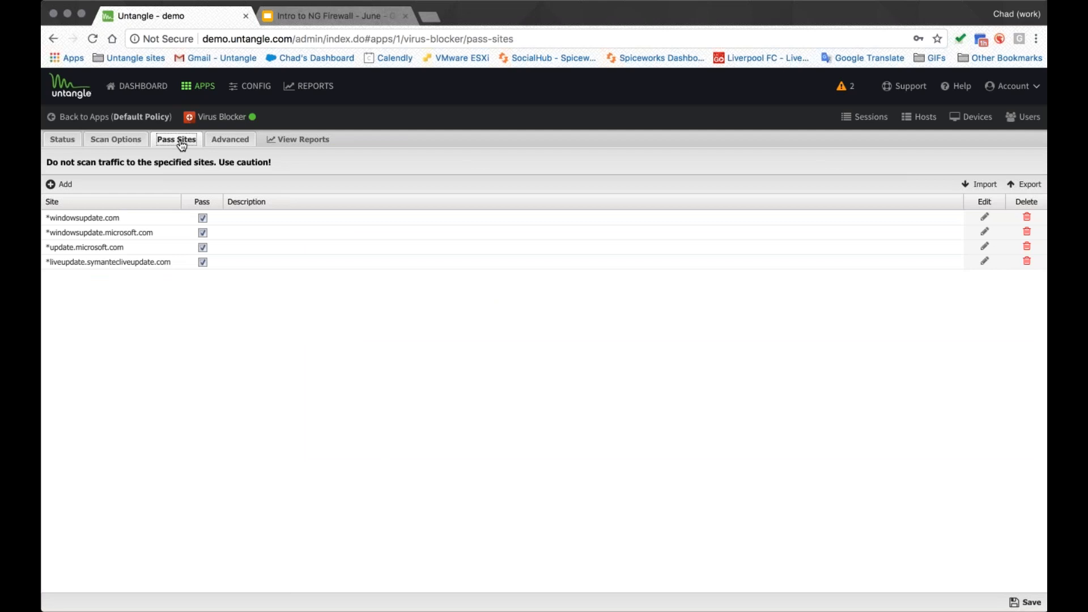
pyautogui.click(244, 143)
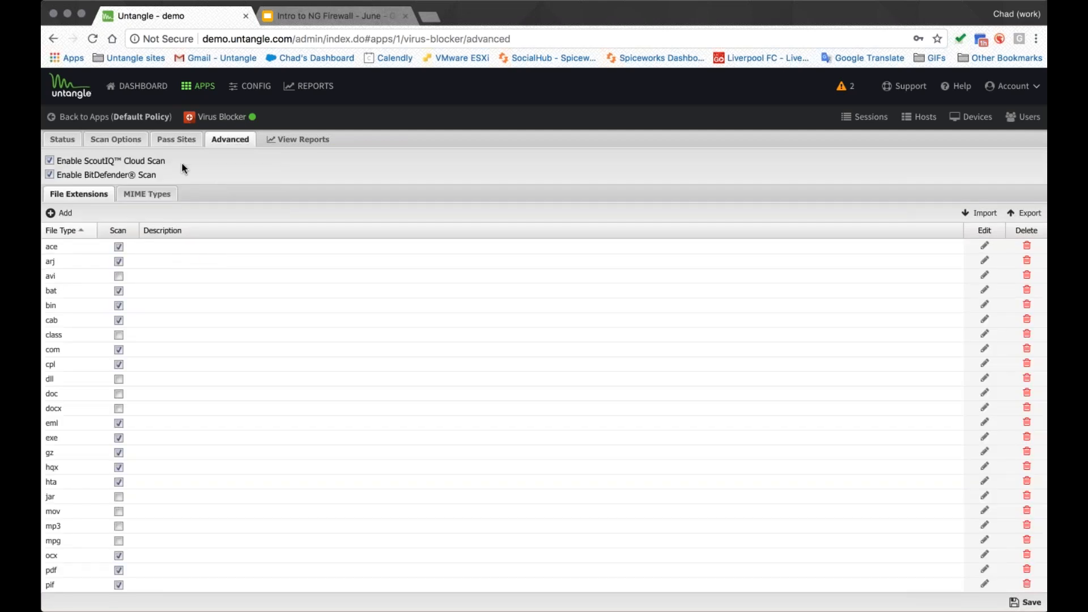
pyautogui.moveTo(182, 165); pyautogui.dragTo(97, 159)
pyautogui.moveTo(159, 175); pyautogui.dragTo(59, 178)
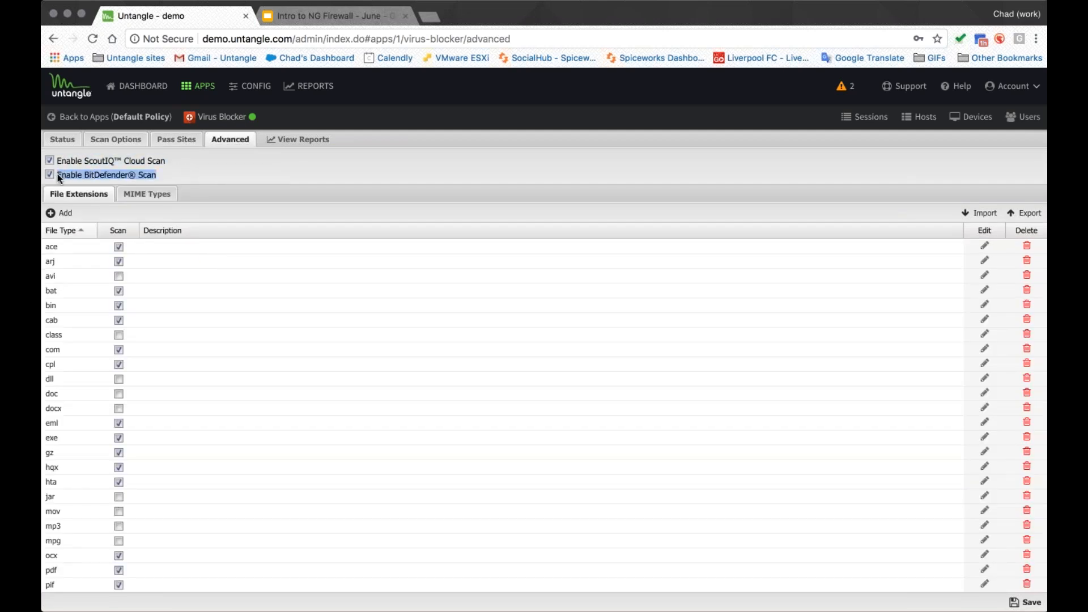
pyautogui.scroll(-2, 253, 324)
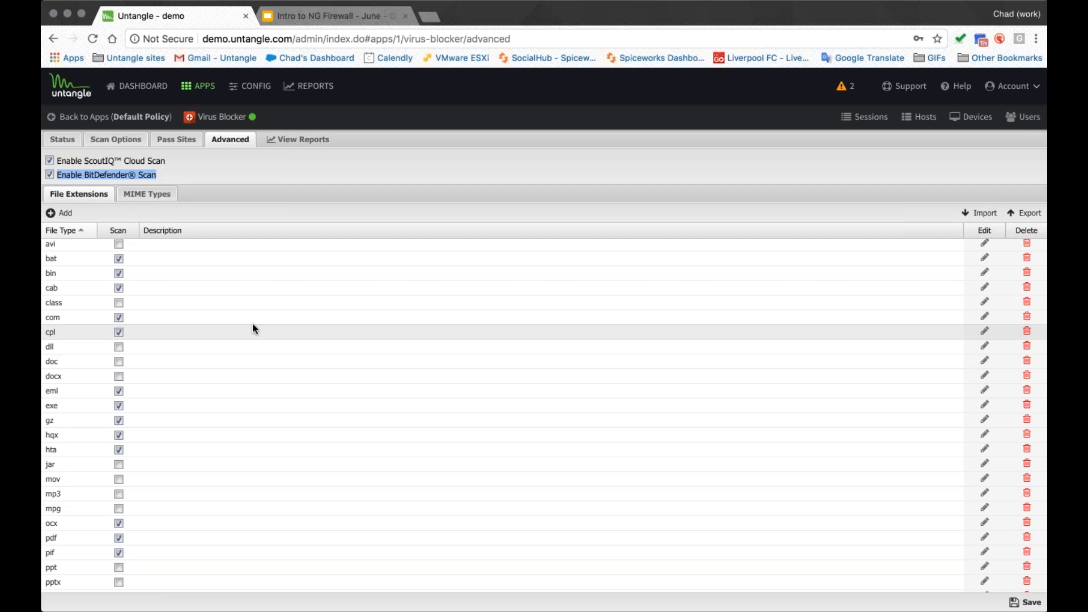
pyautogui.scroll(-4, 270, 420)
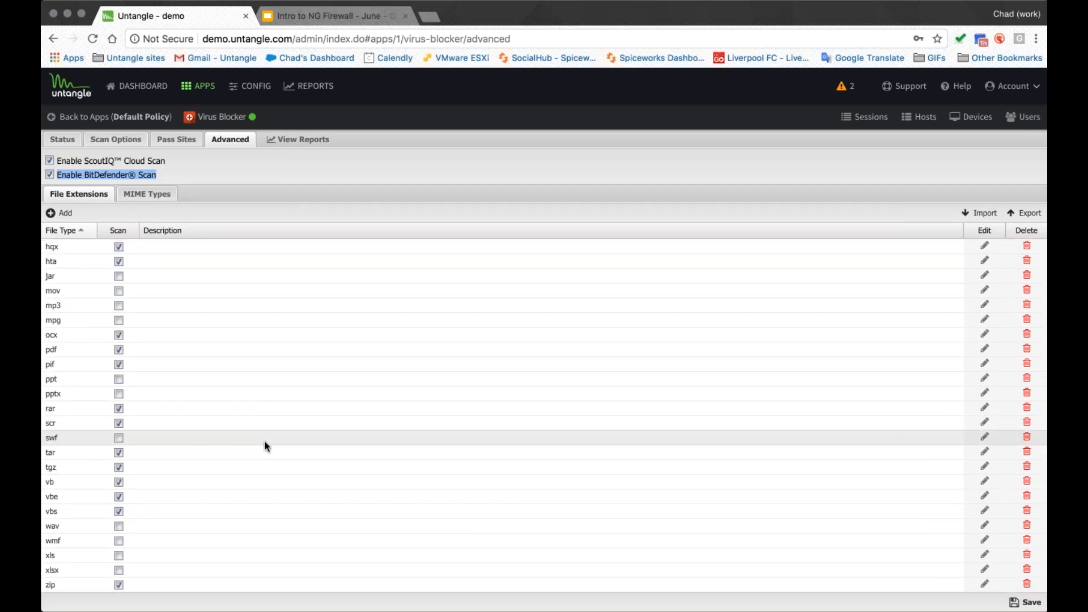
# - Enable scanning for the xls and xlsx file extensions, then leave for the apps overview without saving
pyautogui.click(63, 570)
pyautogui.press('Tab')
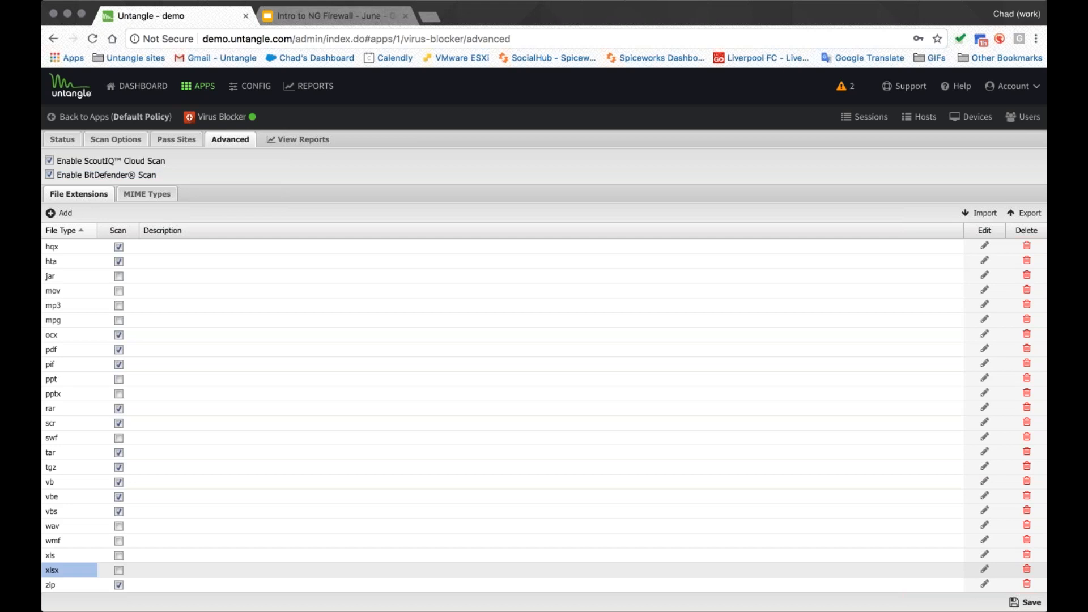
pyautogui.click(118, 568)
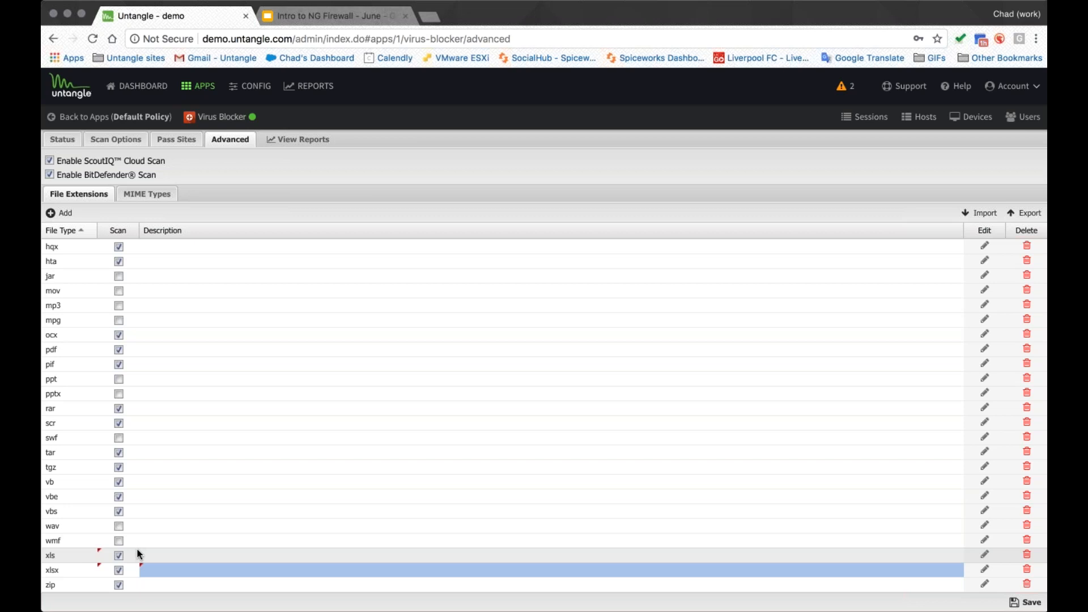
pyautogui.click(137, 551)
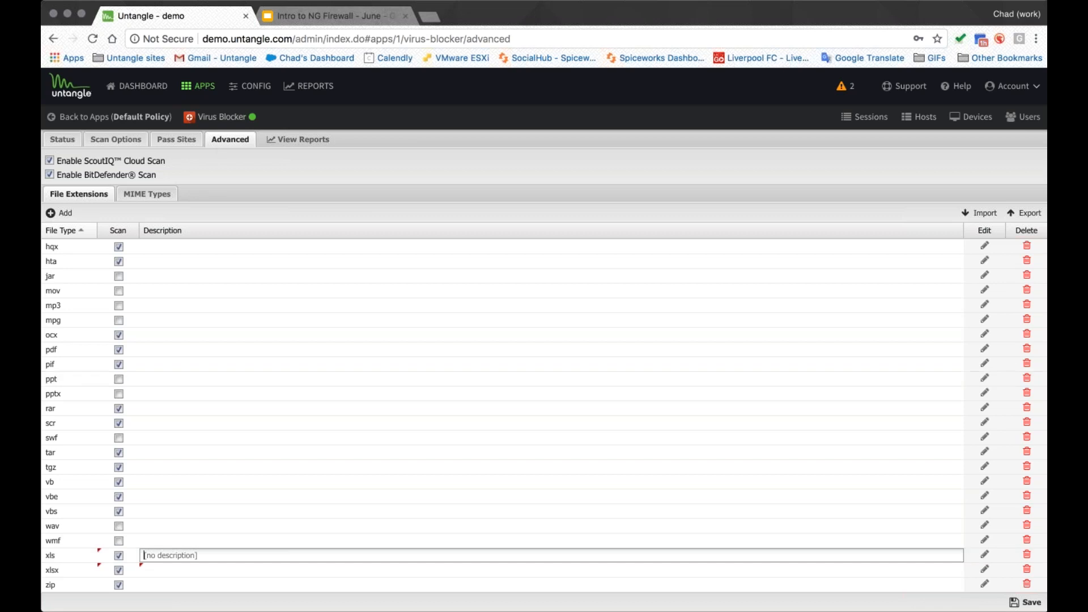
pyautogui.click(114, 117)
pyautogui.click(512, 365)
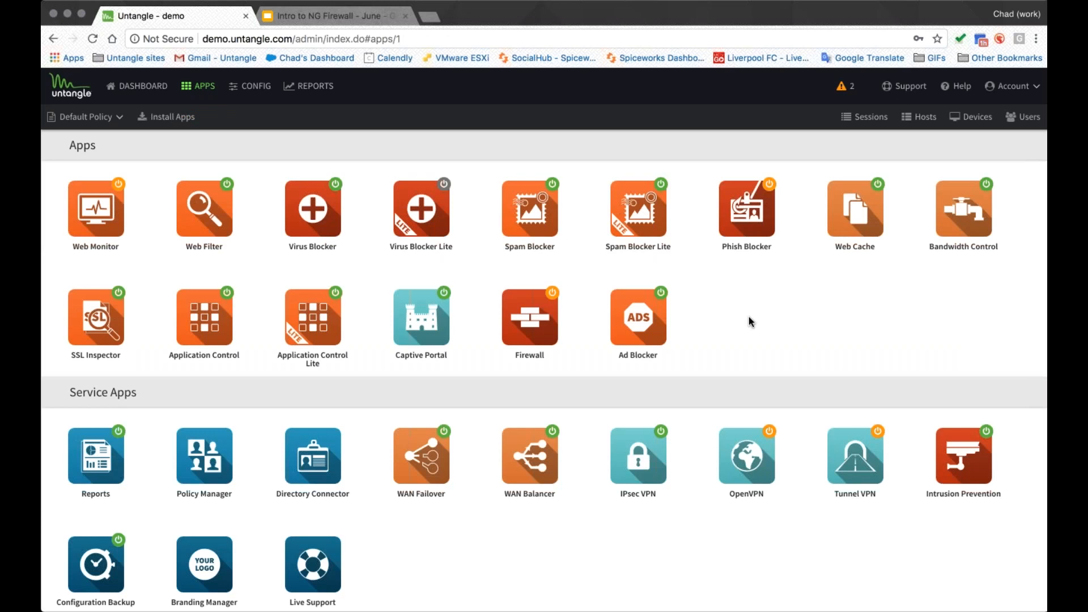
# - Switch to the presentation tab and open slide 14, Key Differentiators
pyautogui.hscroll(-5, 749, 317)
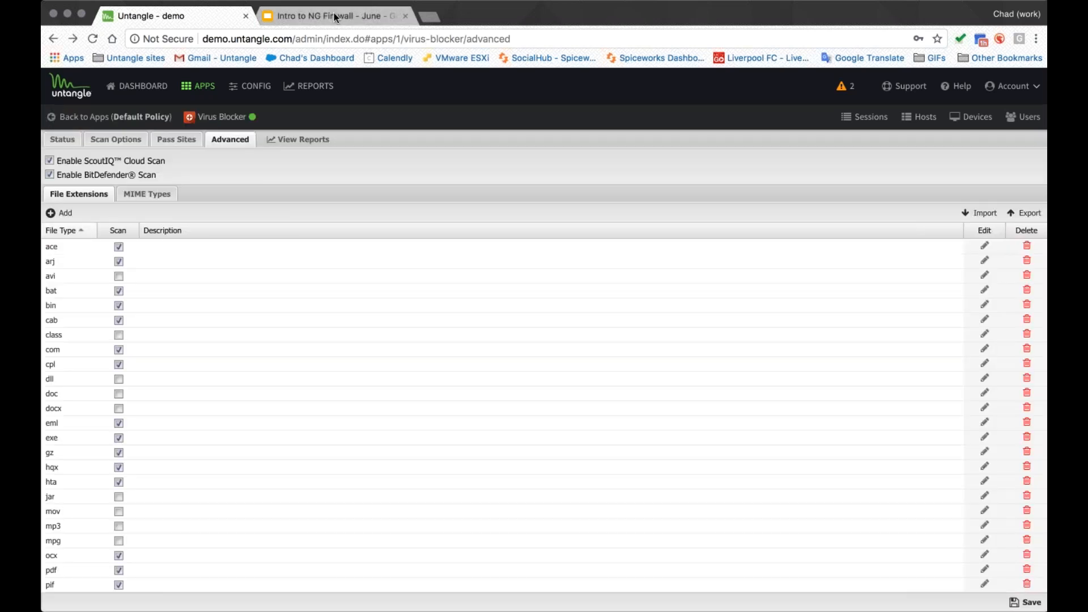
pyautogui.click(336, 17)
pyautogui.scroll(-2, 112, 508)
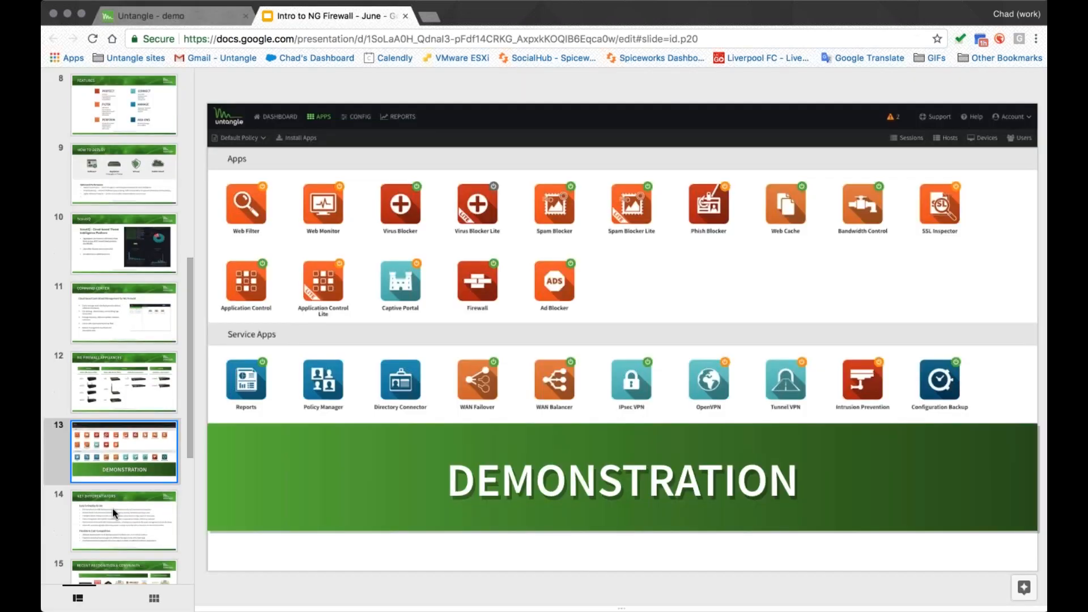
pyautogui.click(110, 518)
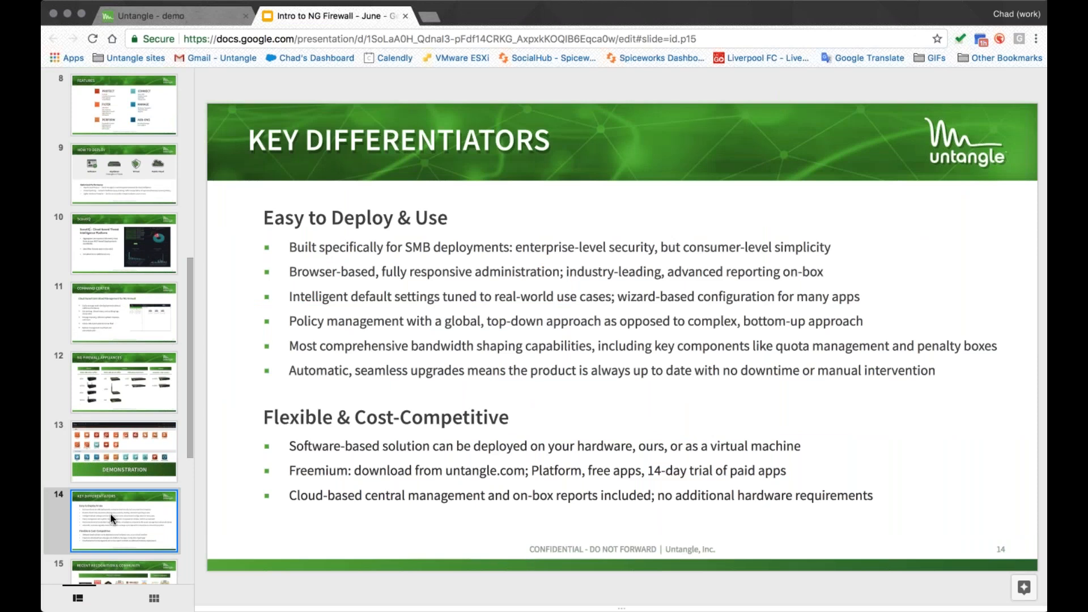